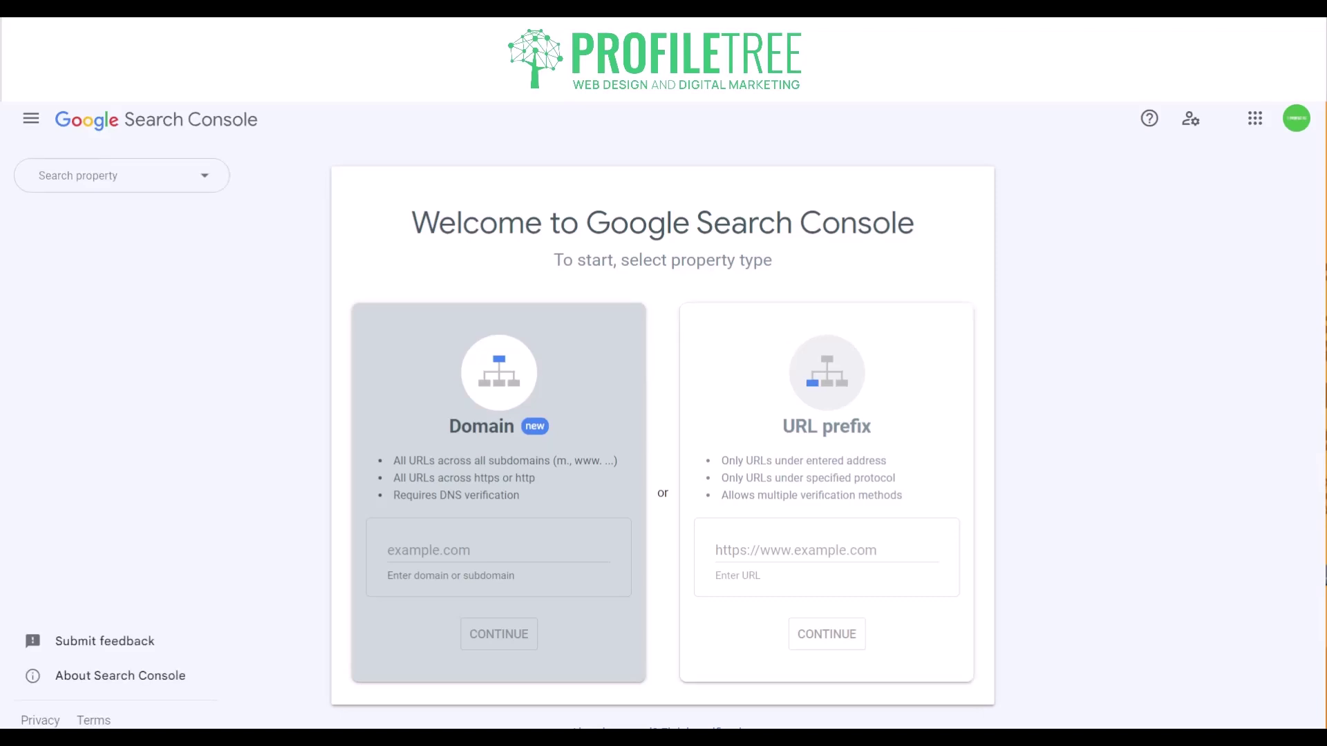
click(826, 549)
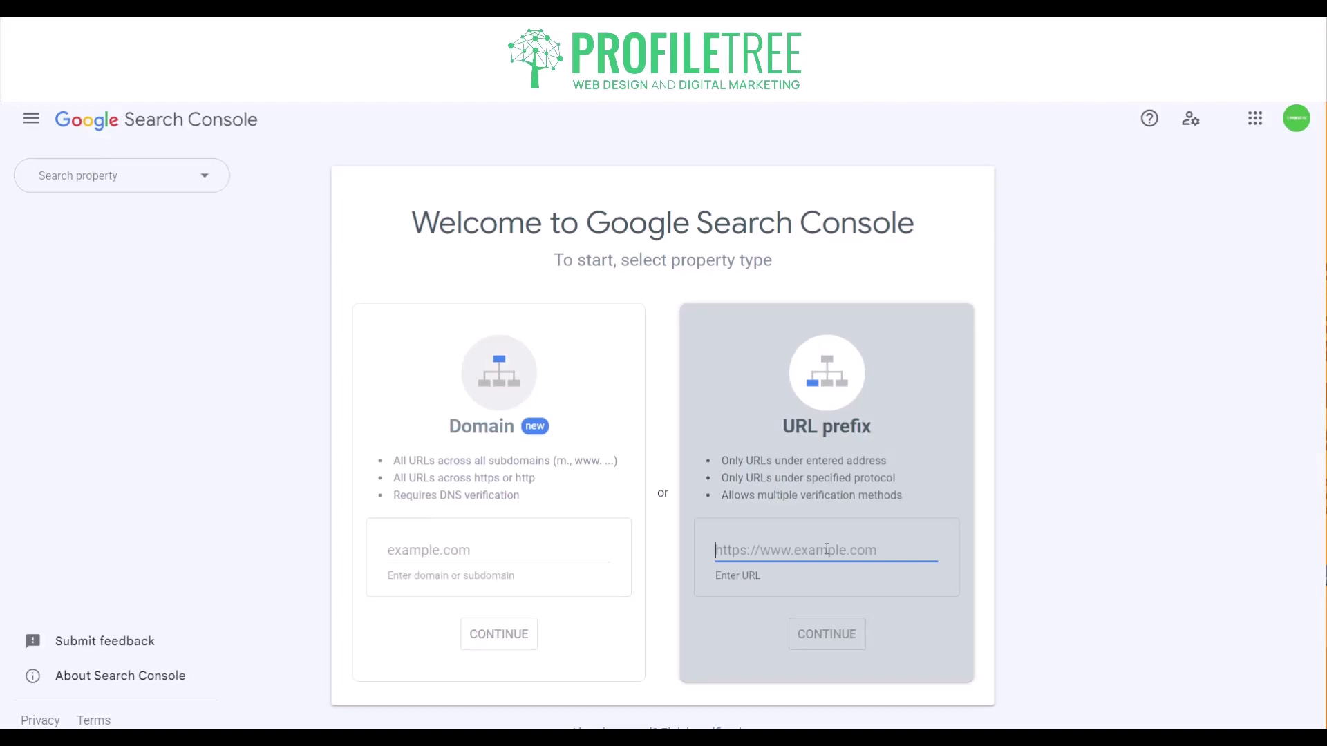
text(https://amazingcarsanddrives.com/)
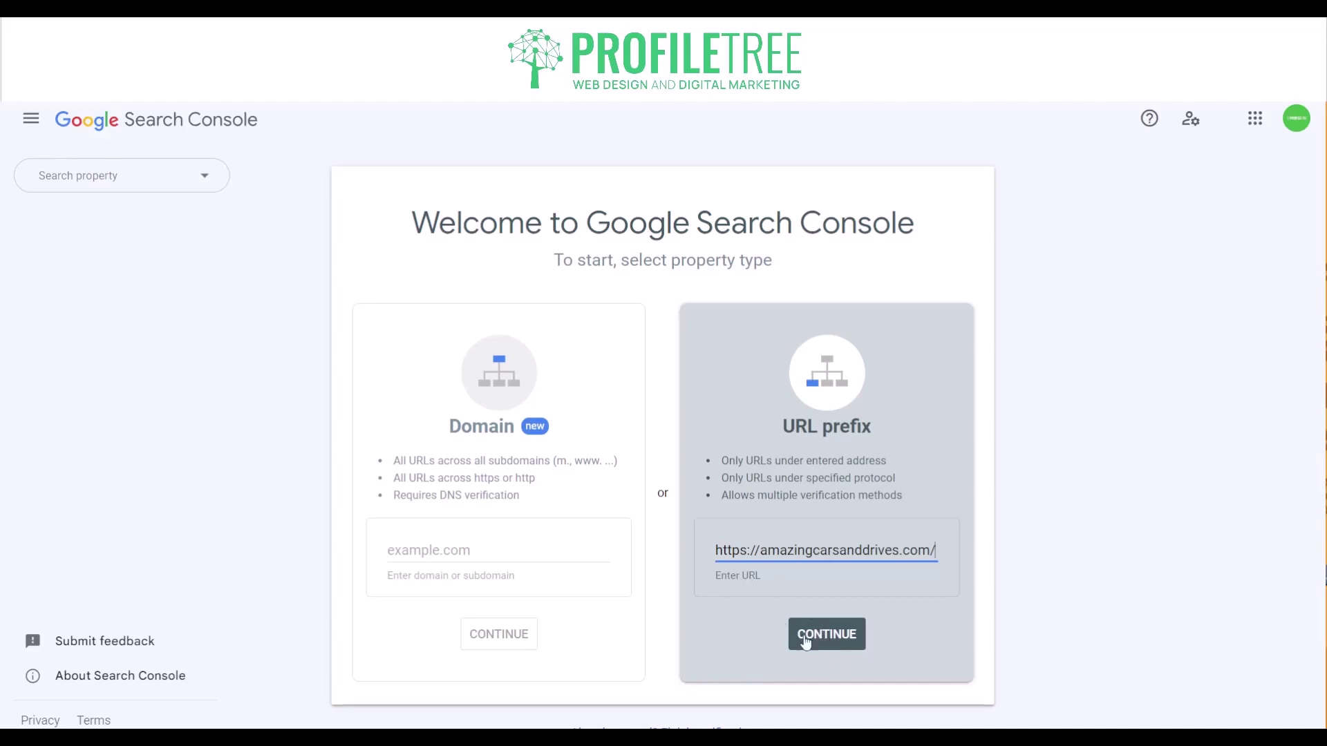
click(842, 637)
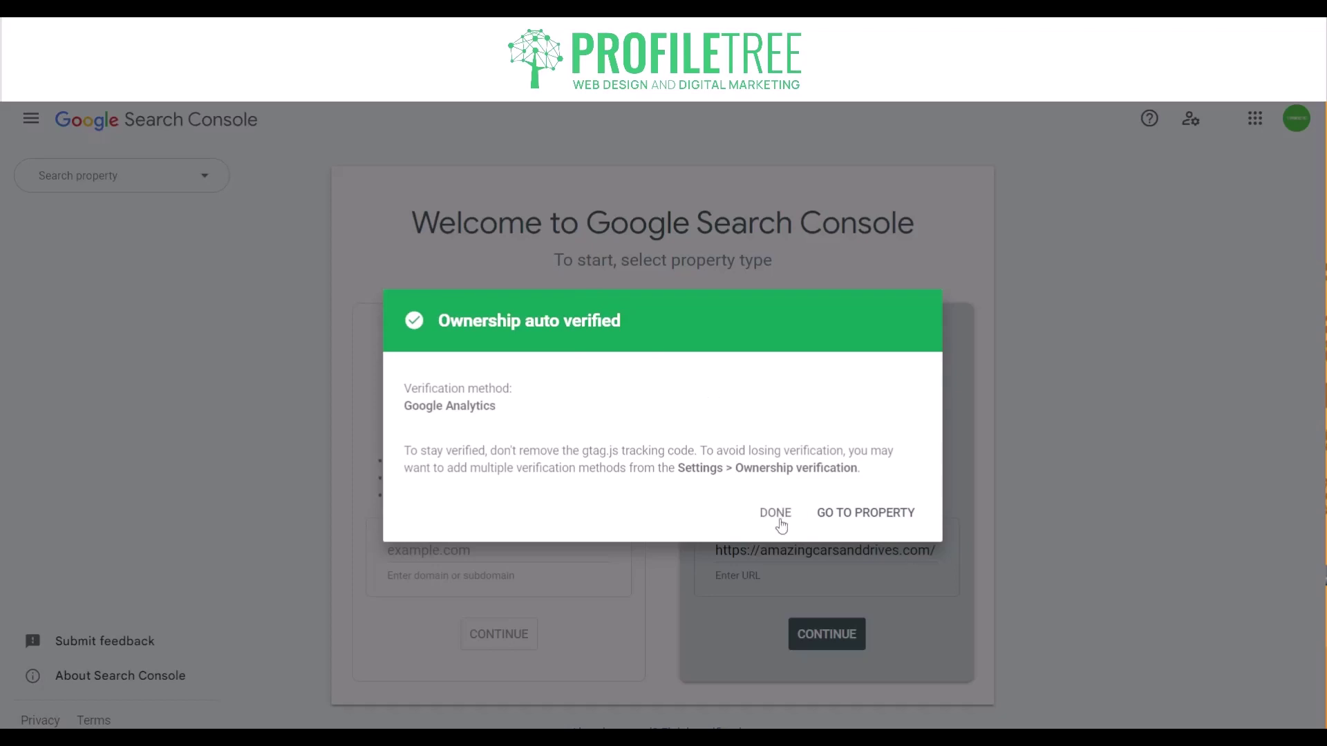
click(873, 517)
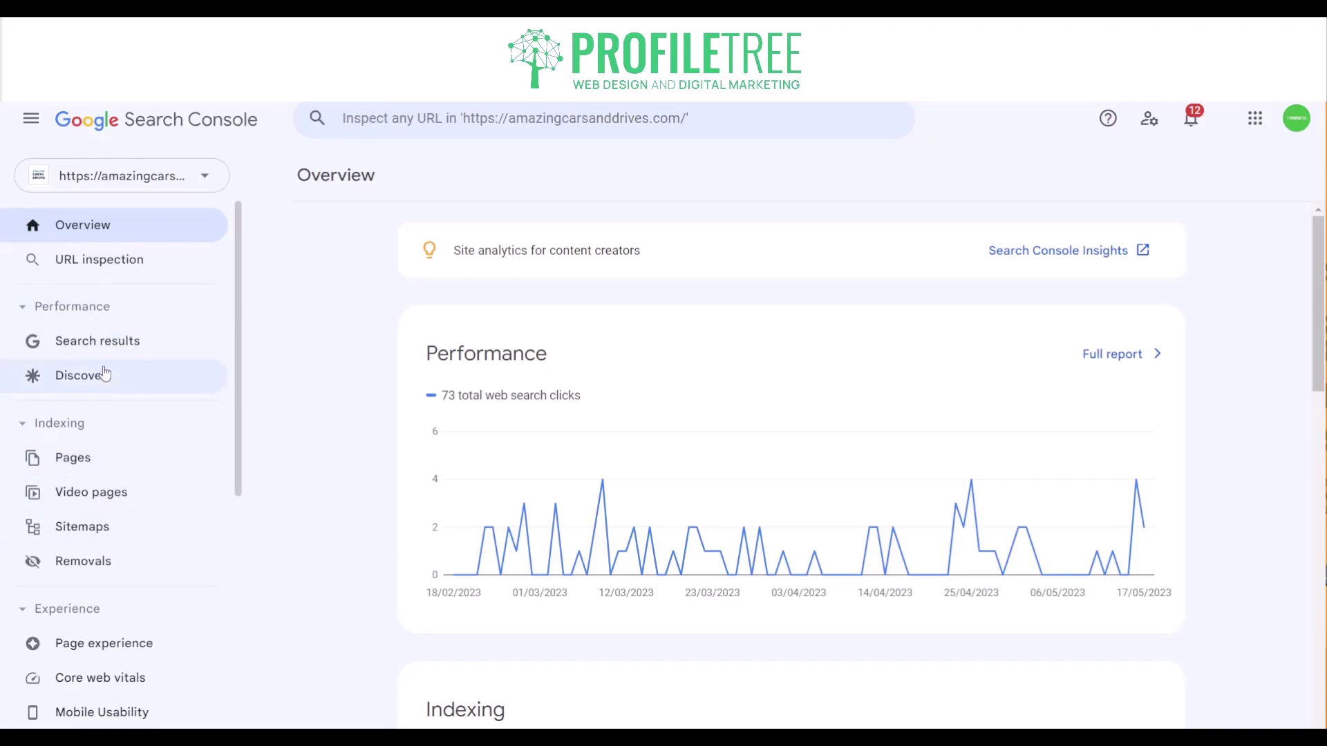
Open the full search performance report from the overview and examine its top queries and top pages
scroll(76, 574, down, 3)
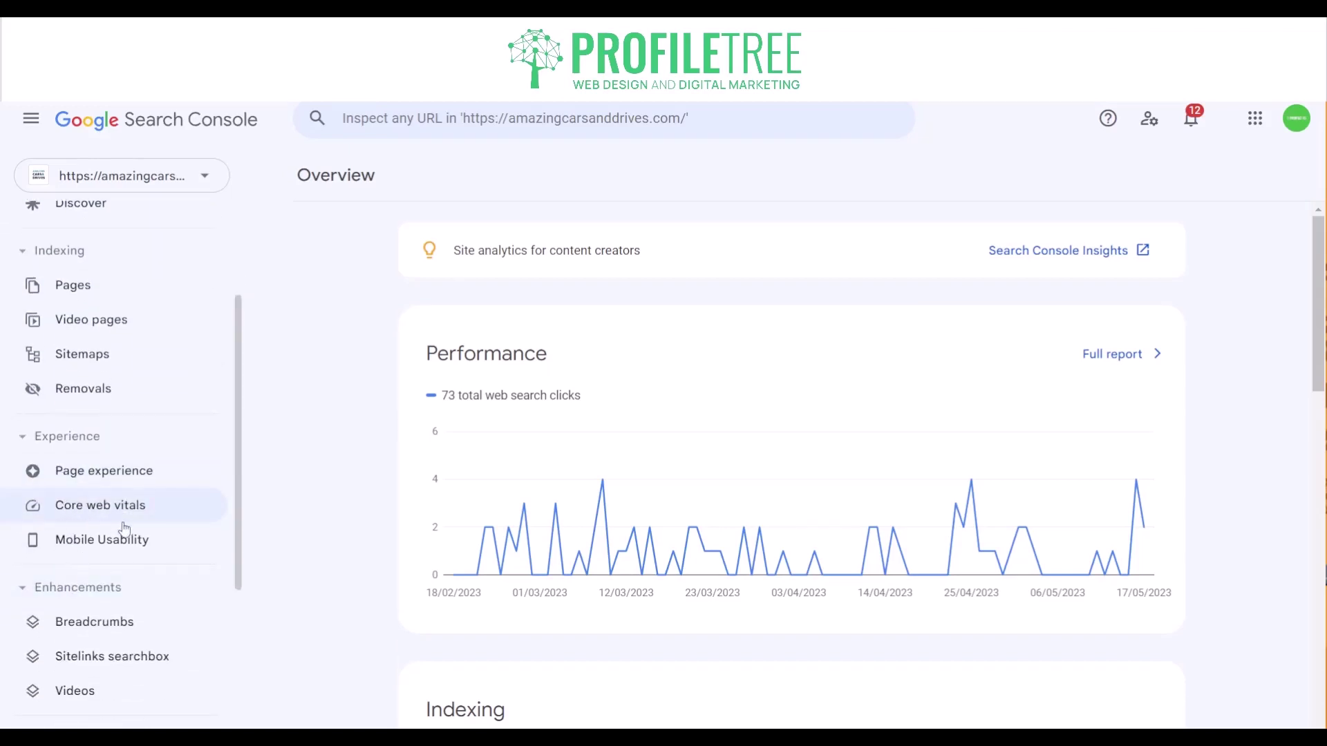
click(1090, 350)
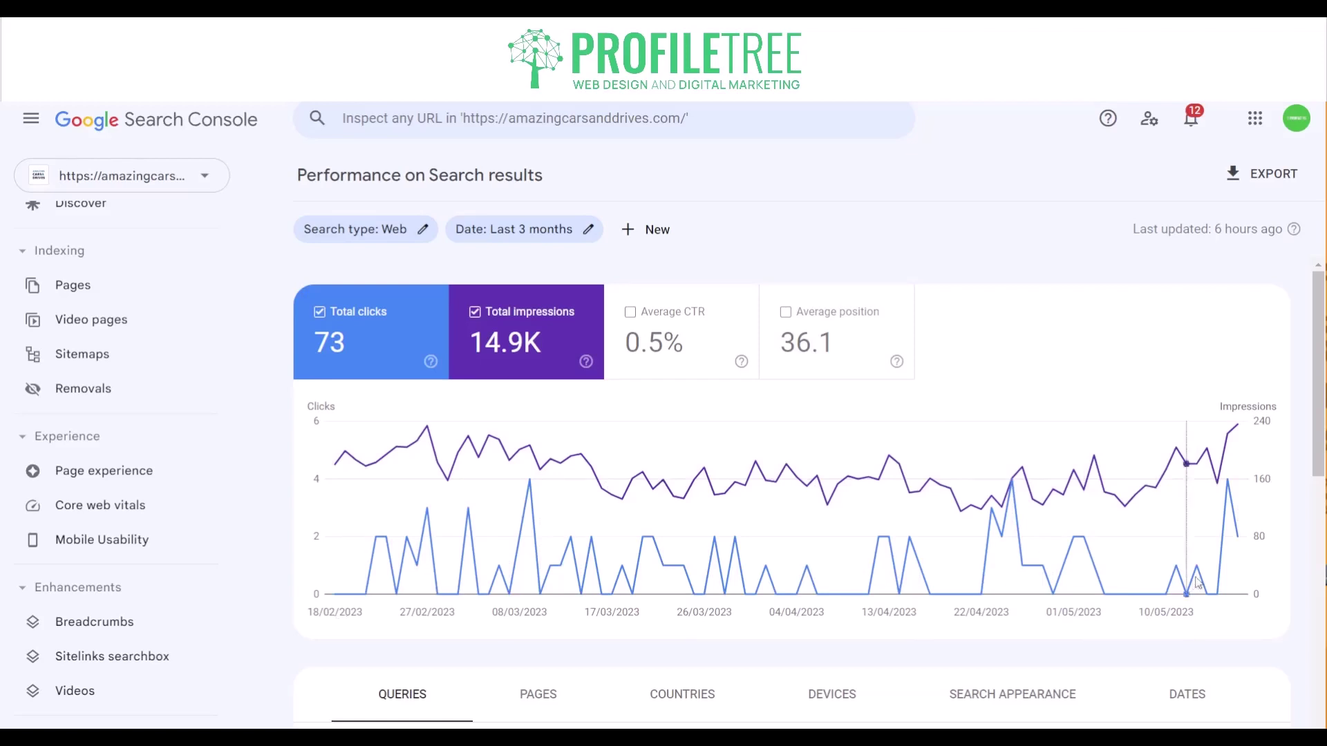
scroll(559, 539, down, 4)
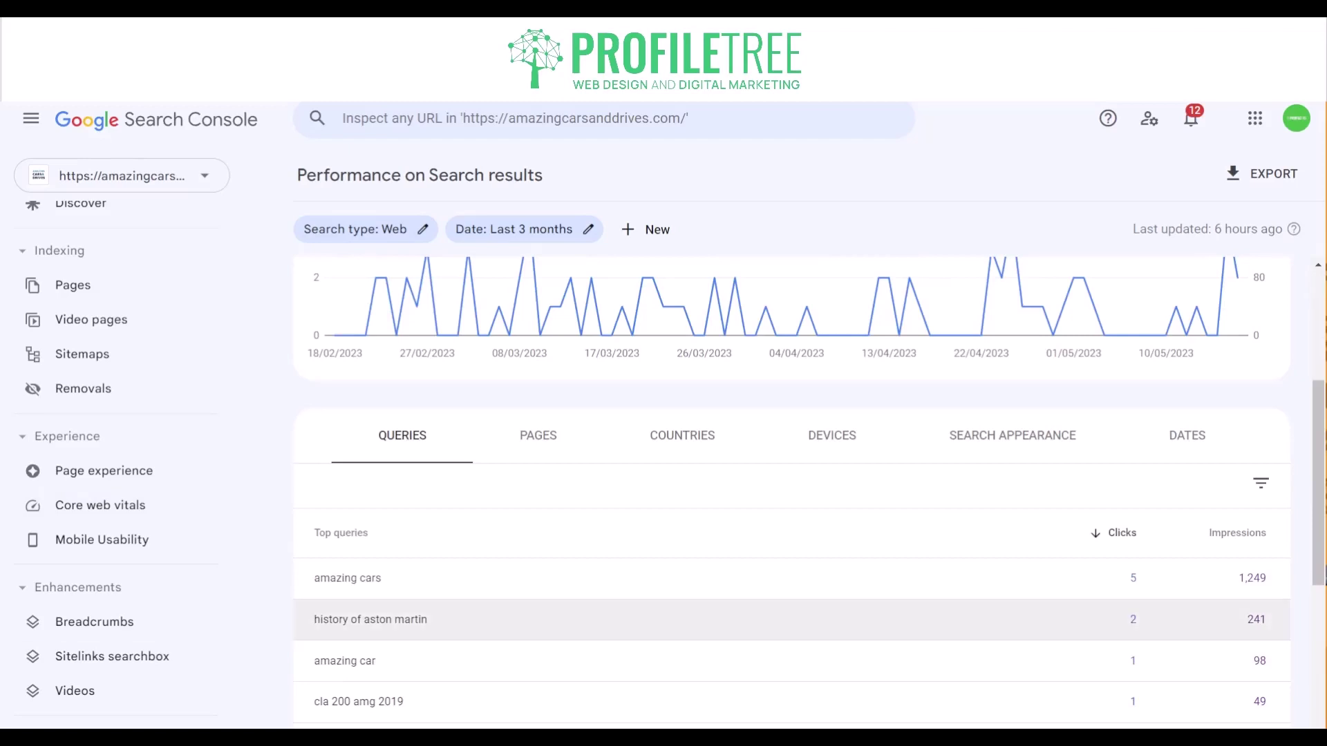
scroll(791, 553, down, 3)
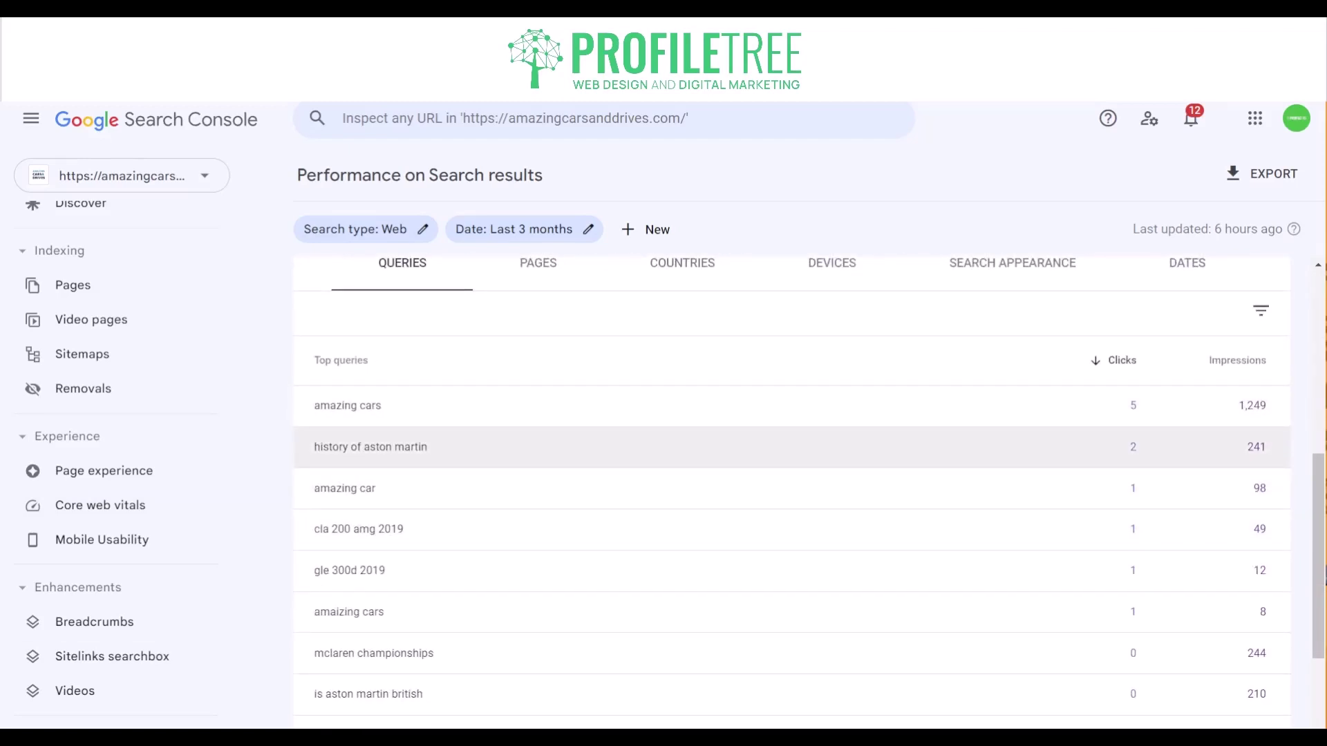
scroll(792, 553, down, 3)
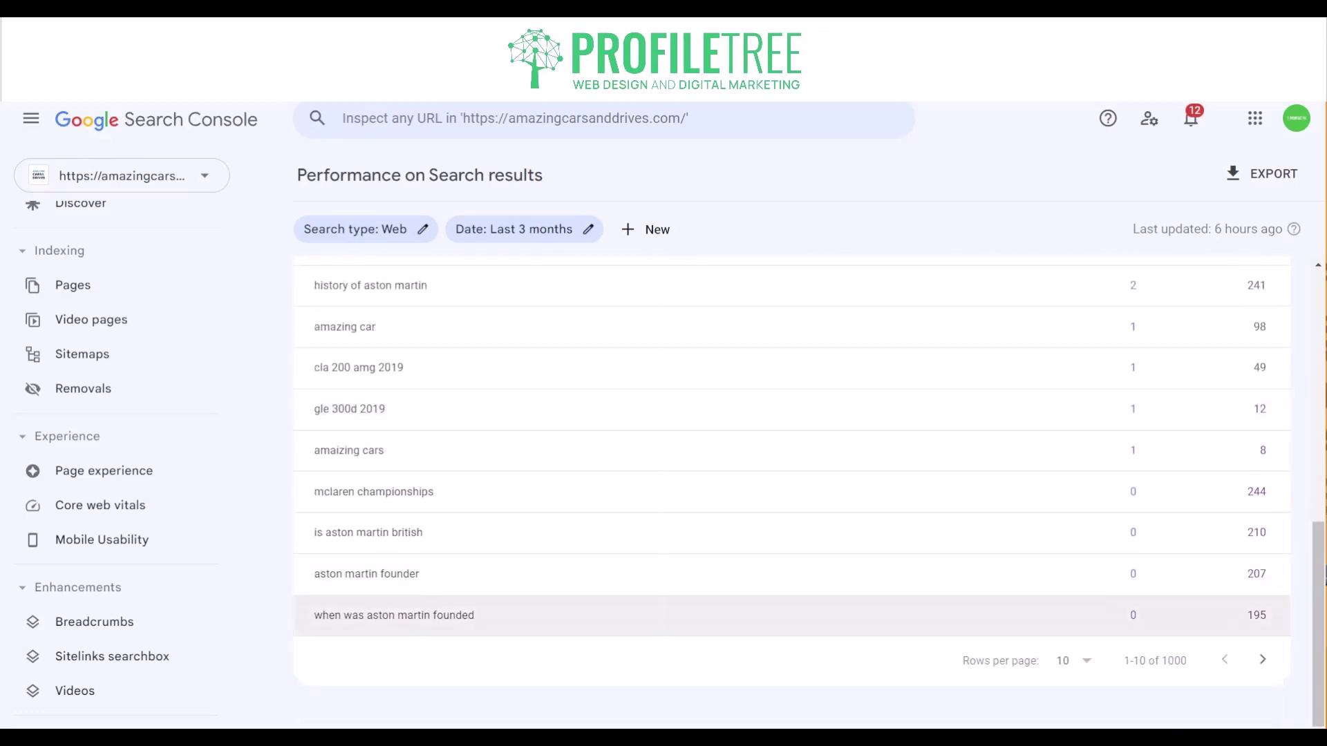
scroll(791, 553, up, 3)
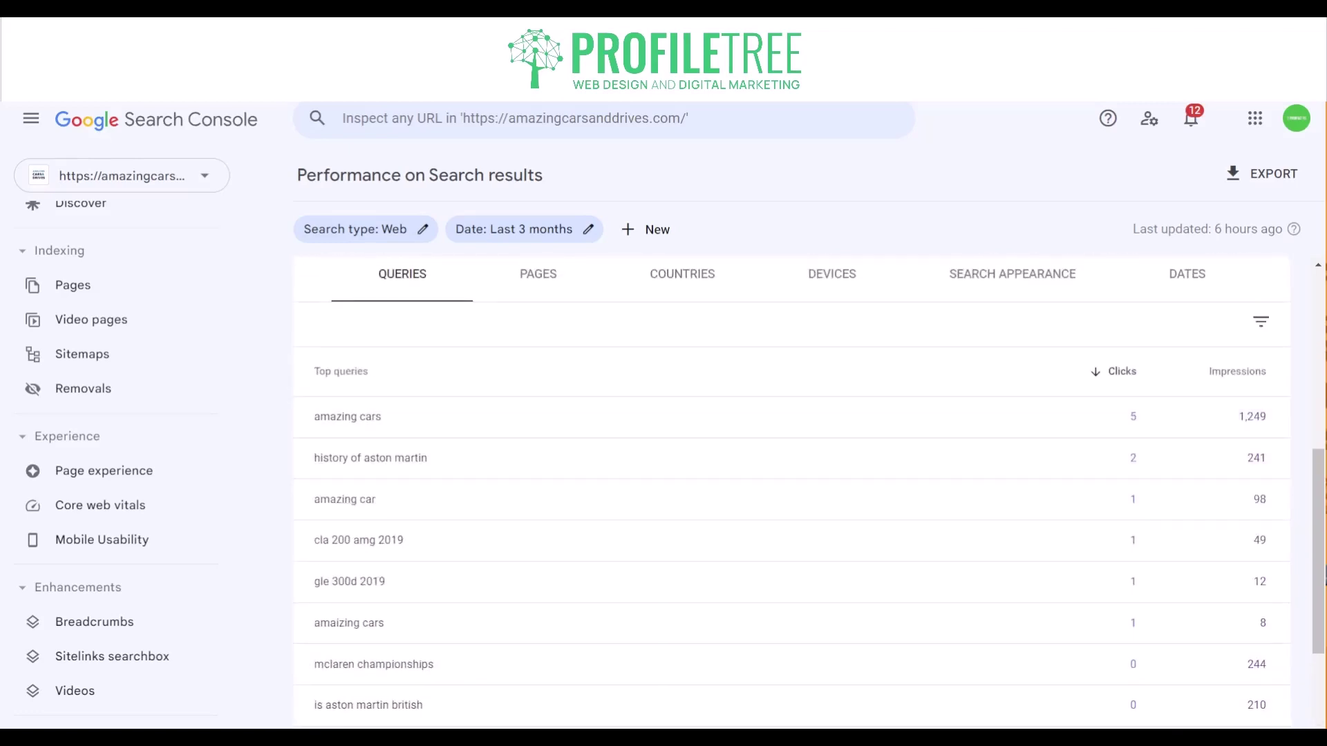
click(538, 284)
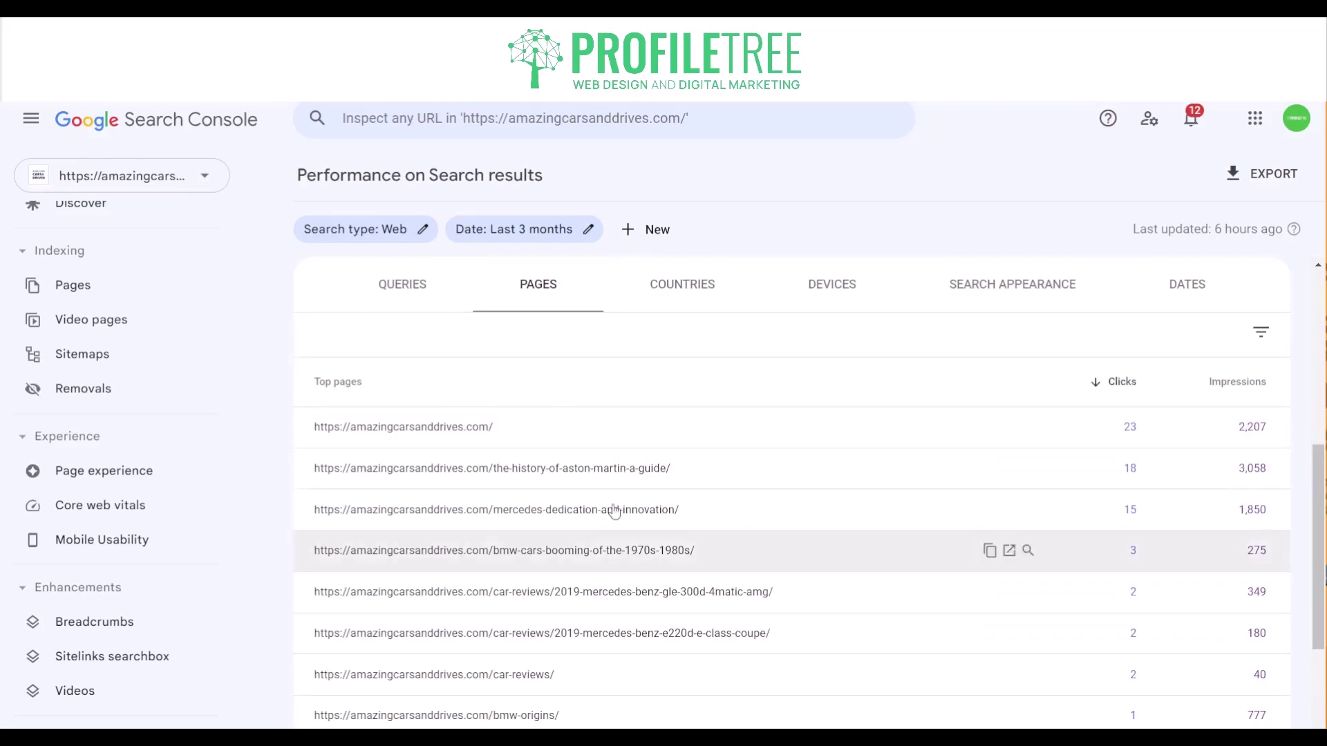
scroll(539, 622, down, 3)
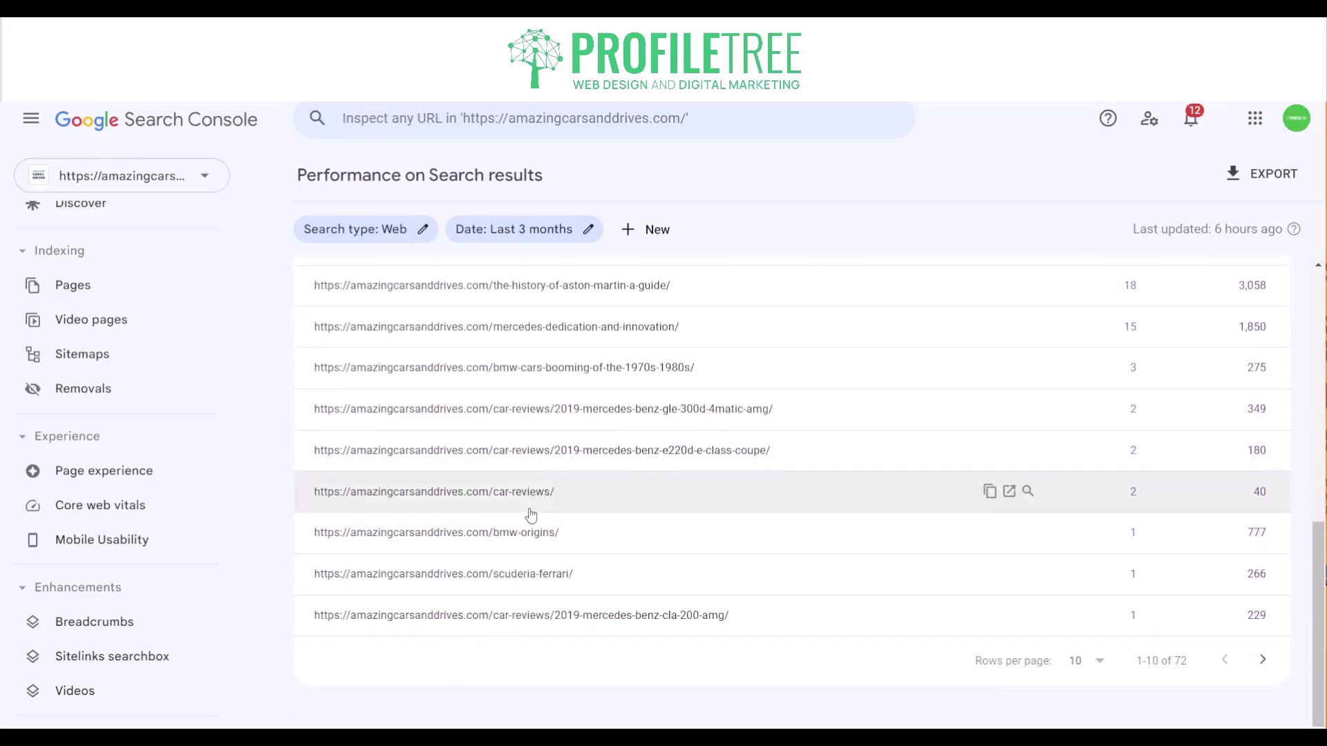
Break the search performance down by country and look through the first three pages of the country list
scroll(699, 385, up, 5)
click(690, 447)
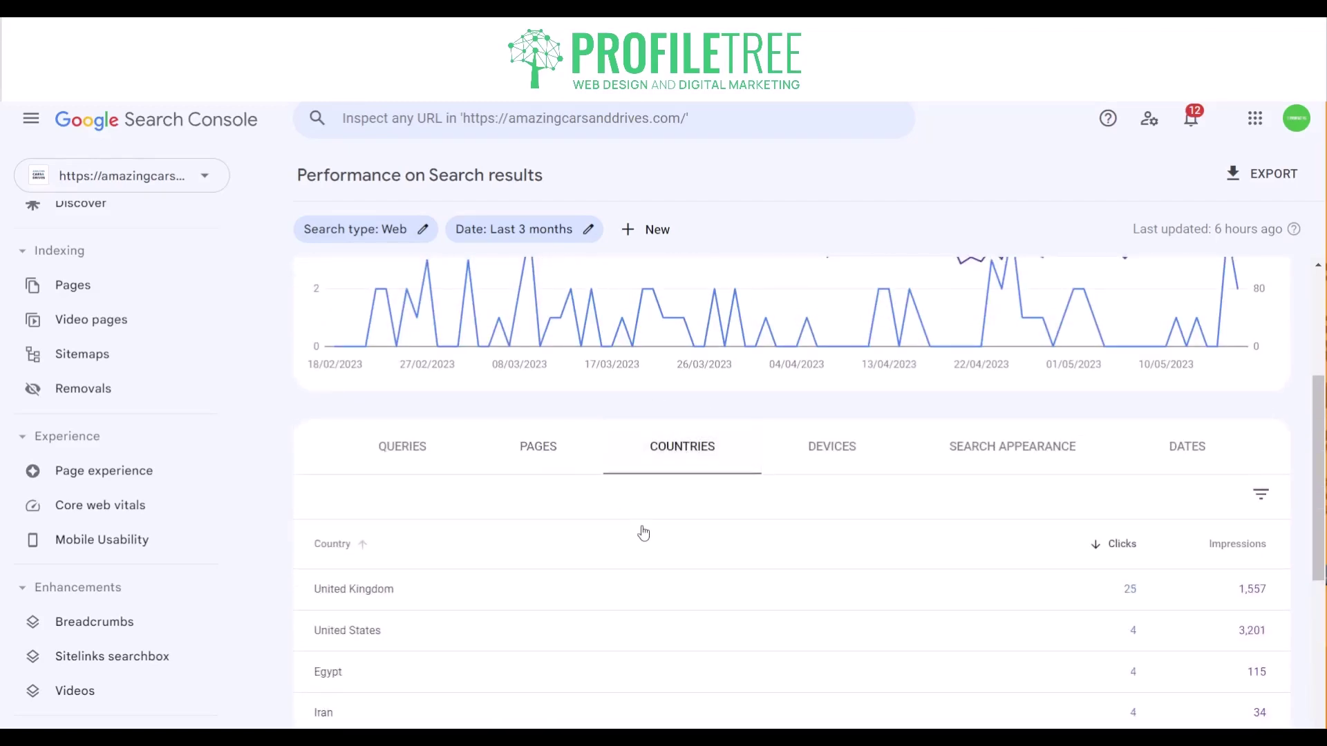
scroll(642, 533, down, 5)
scroll(616, 484, up, 1)
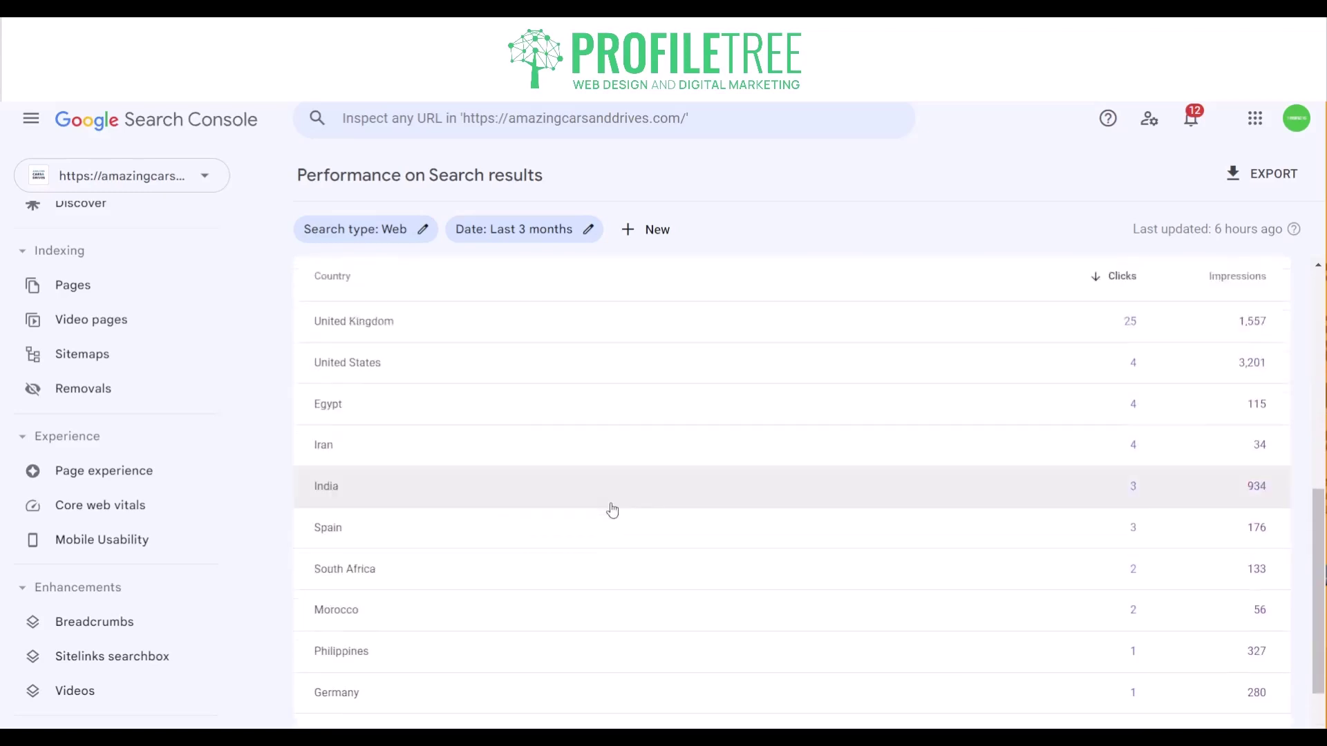
scroll(613, 512, up, 2)
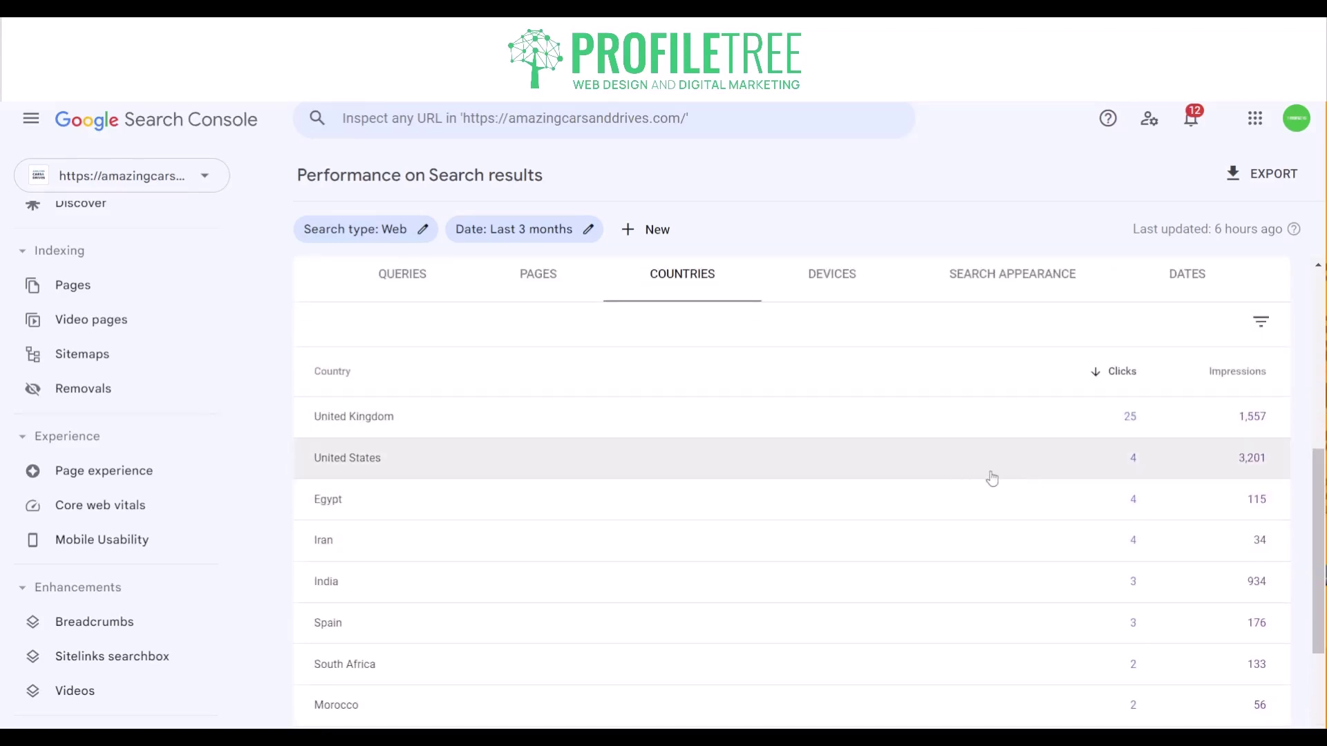
scroll(974, 477, down, 3)
click(1263, 659)
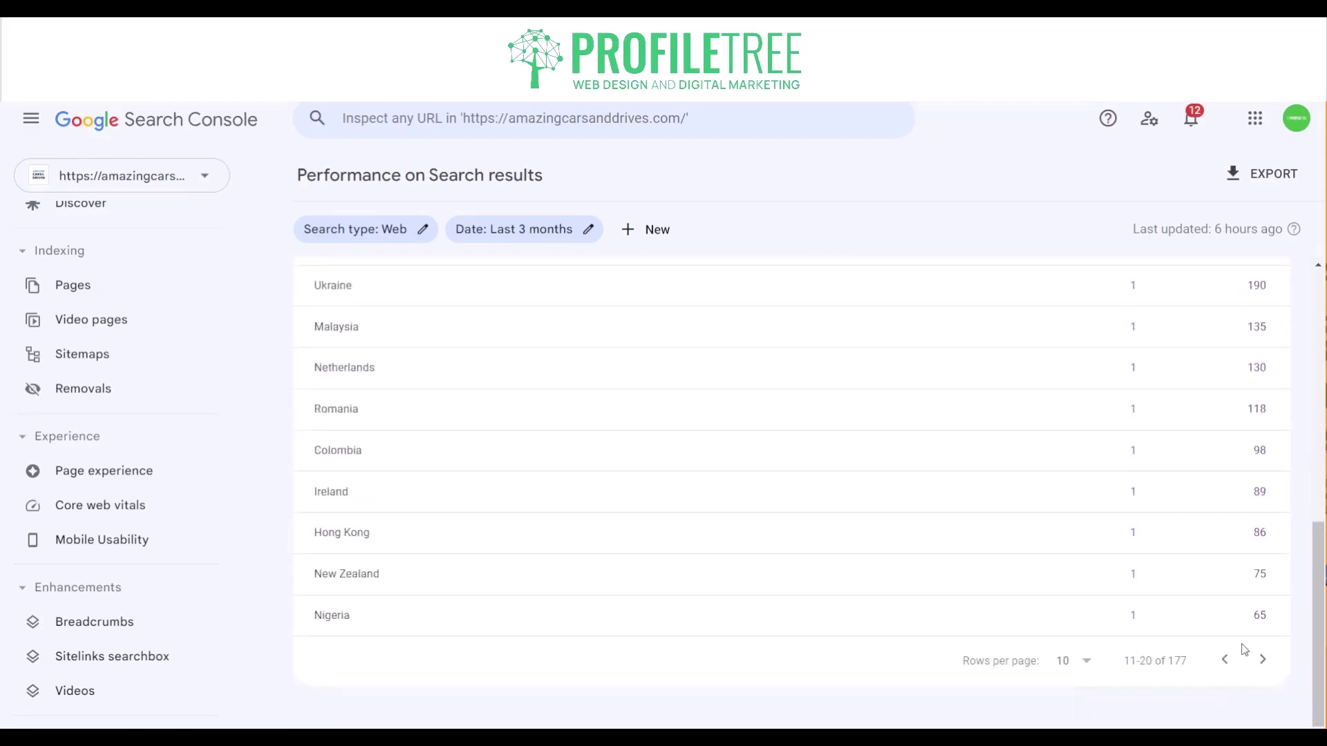
click(1262, 659)
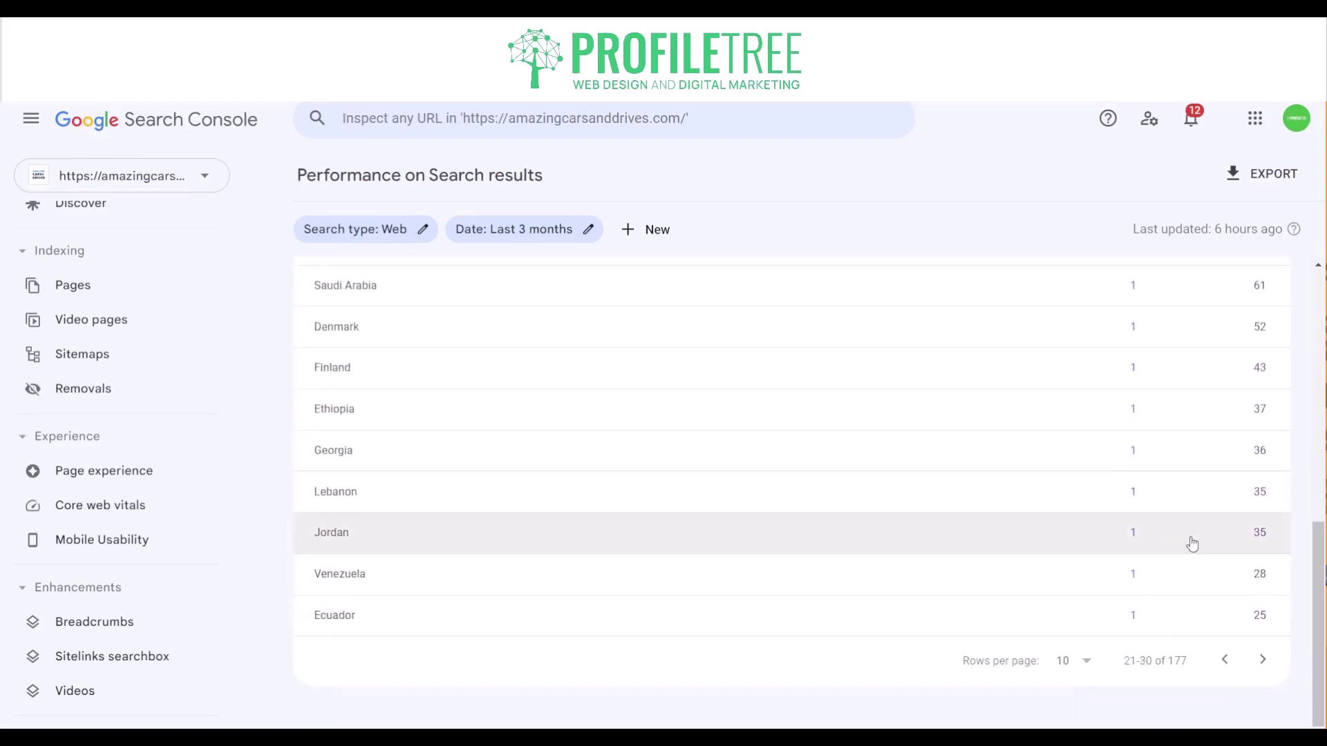
Examine the search performance breakdowns by device, search appearance and date
scroll(1191, 539, up, 5)
click(856, 445)
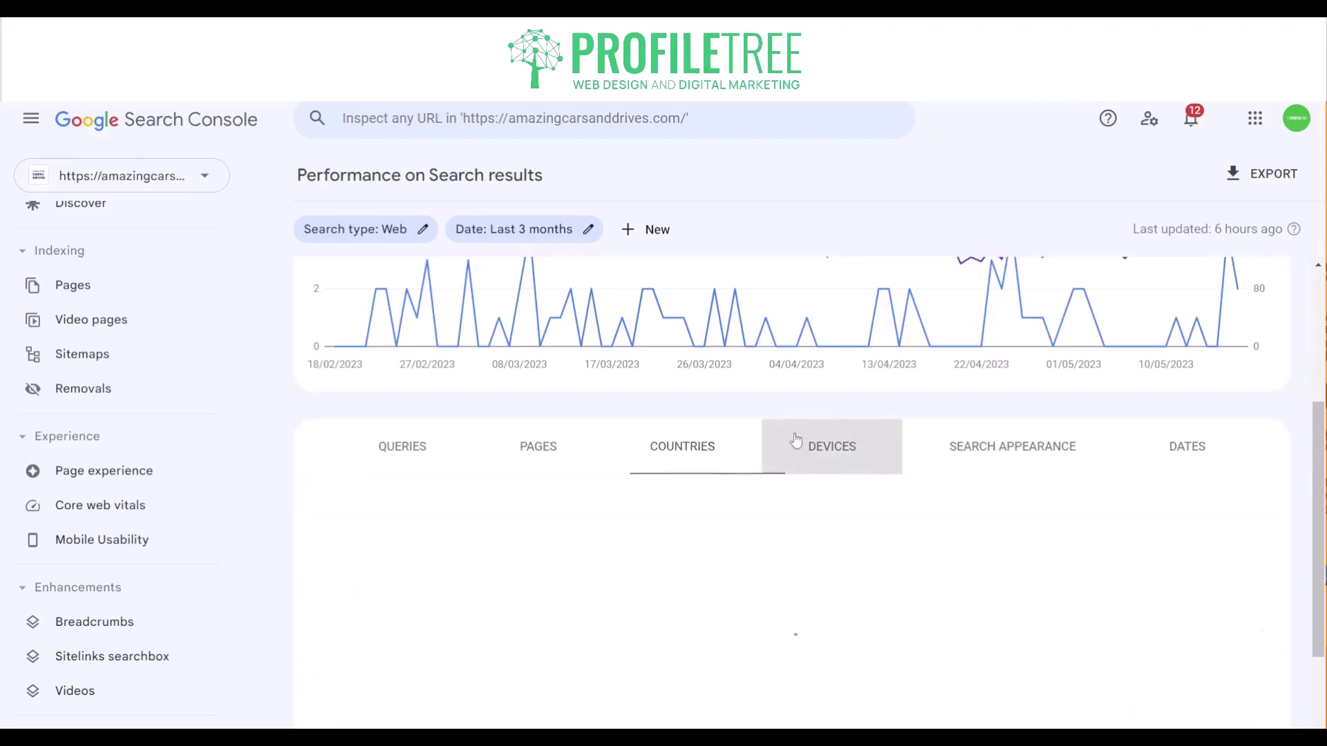
scroll(891, 509, down, 1)
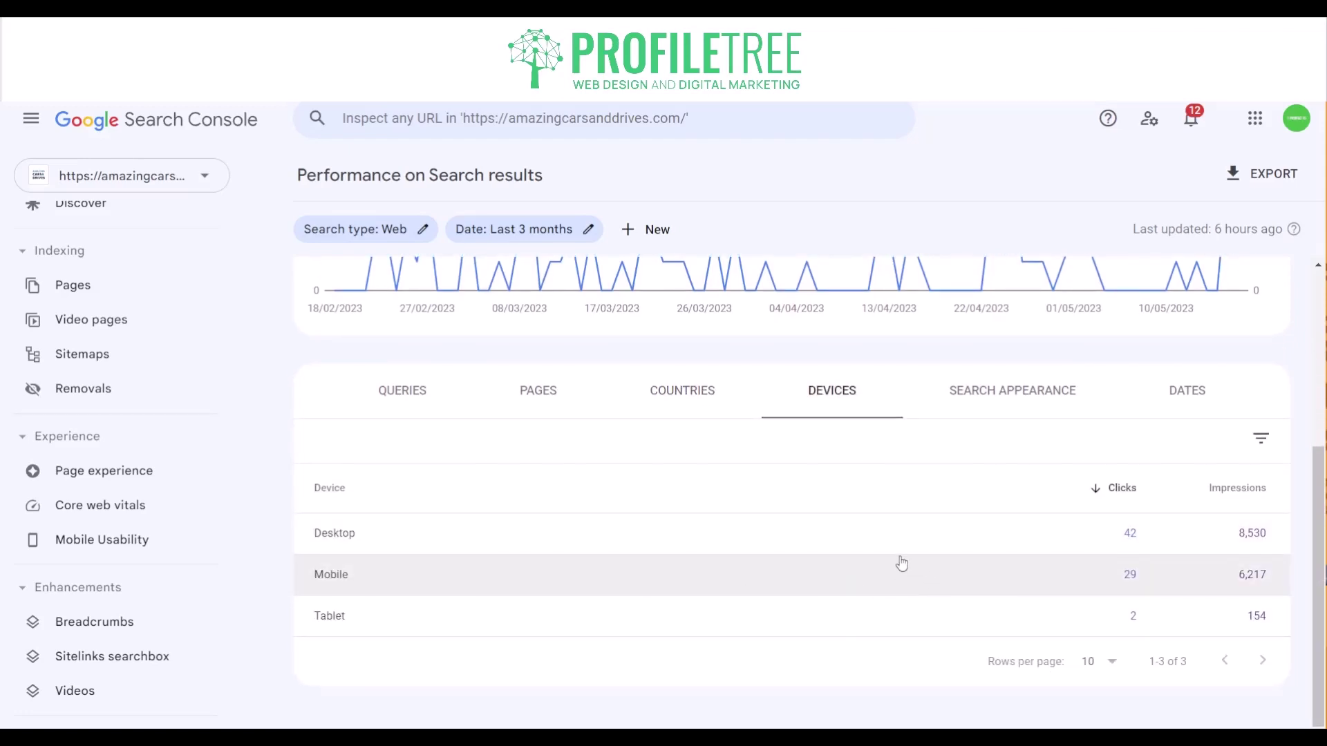
click(1085, 391)
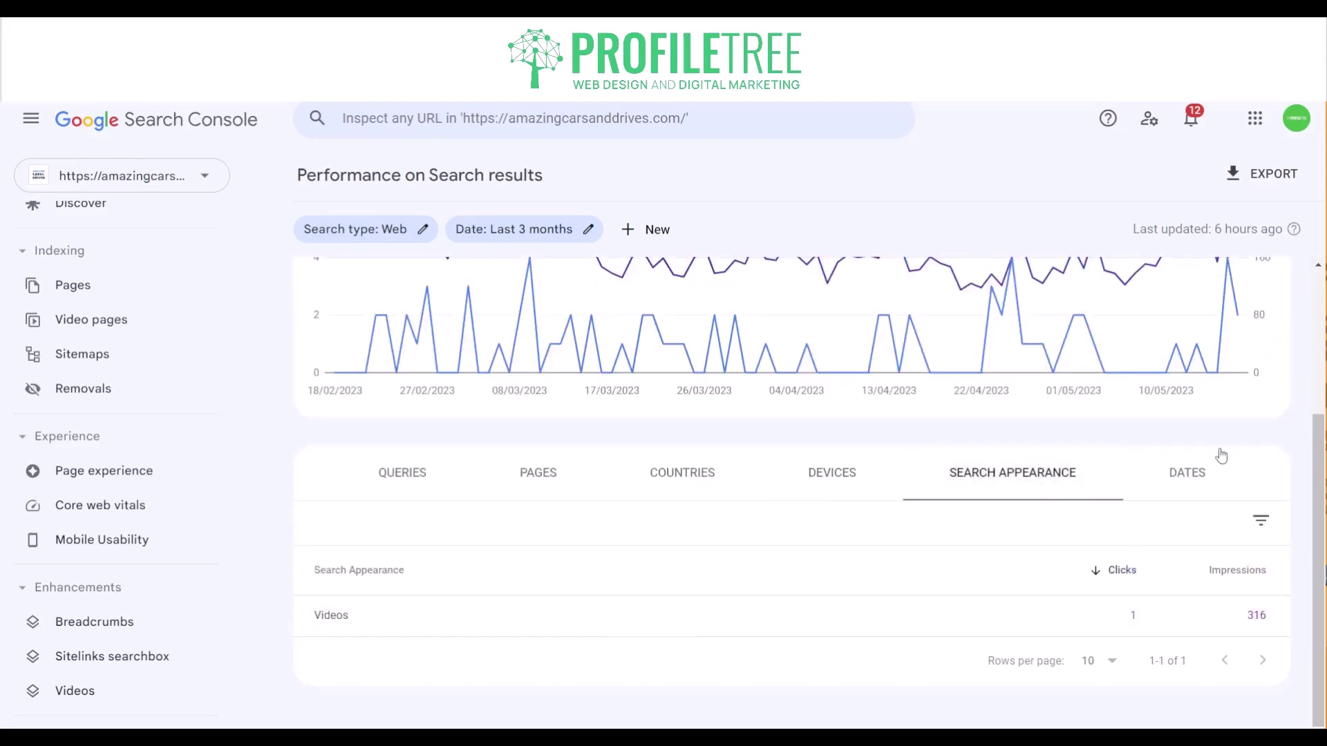
click(1224, 490)
scroll(586, 567, down, 1)
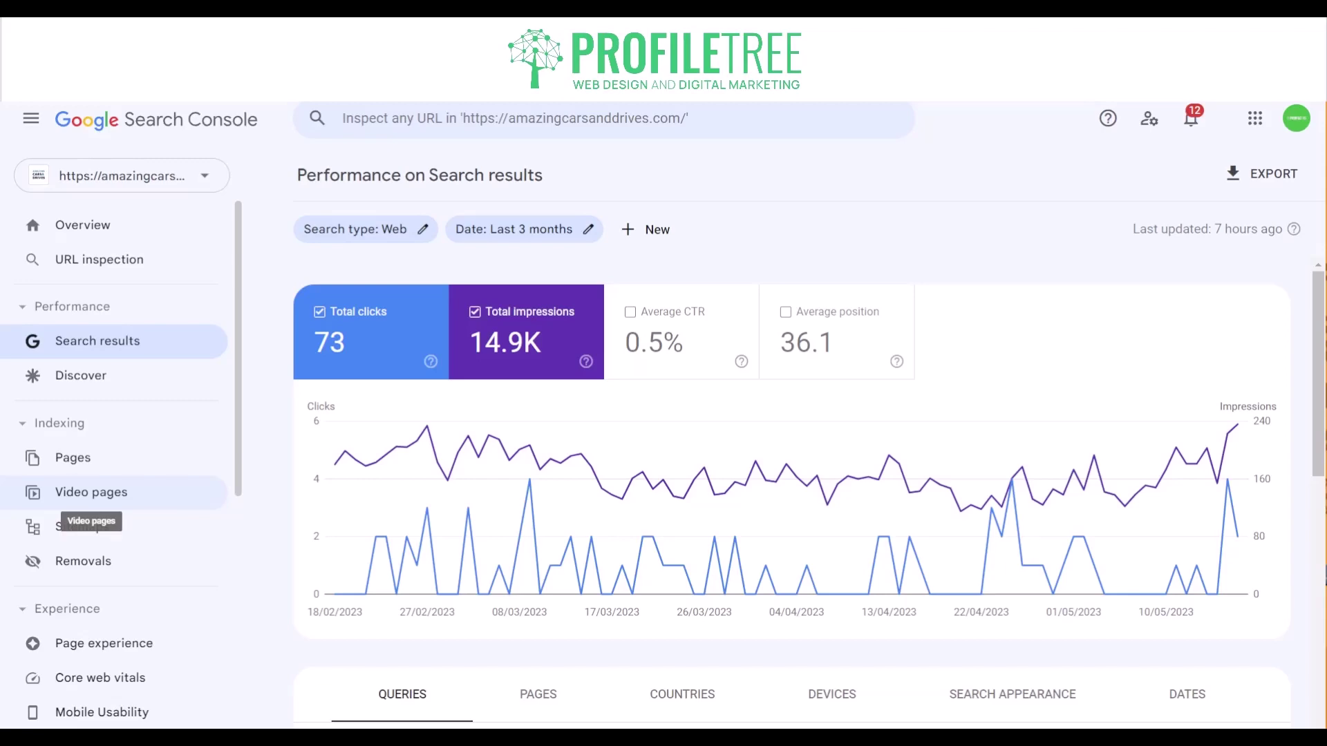
Open the Page indexing report, hide the not indexed series in the chart and examine the reasons pages aren't indexed
click(73, 457)
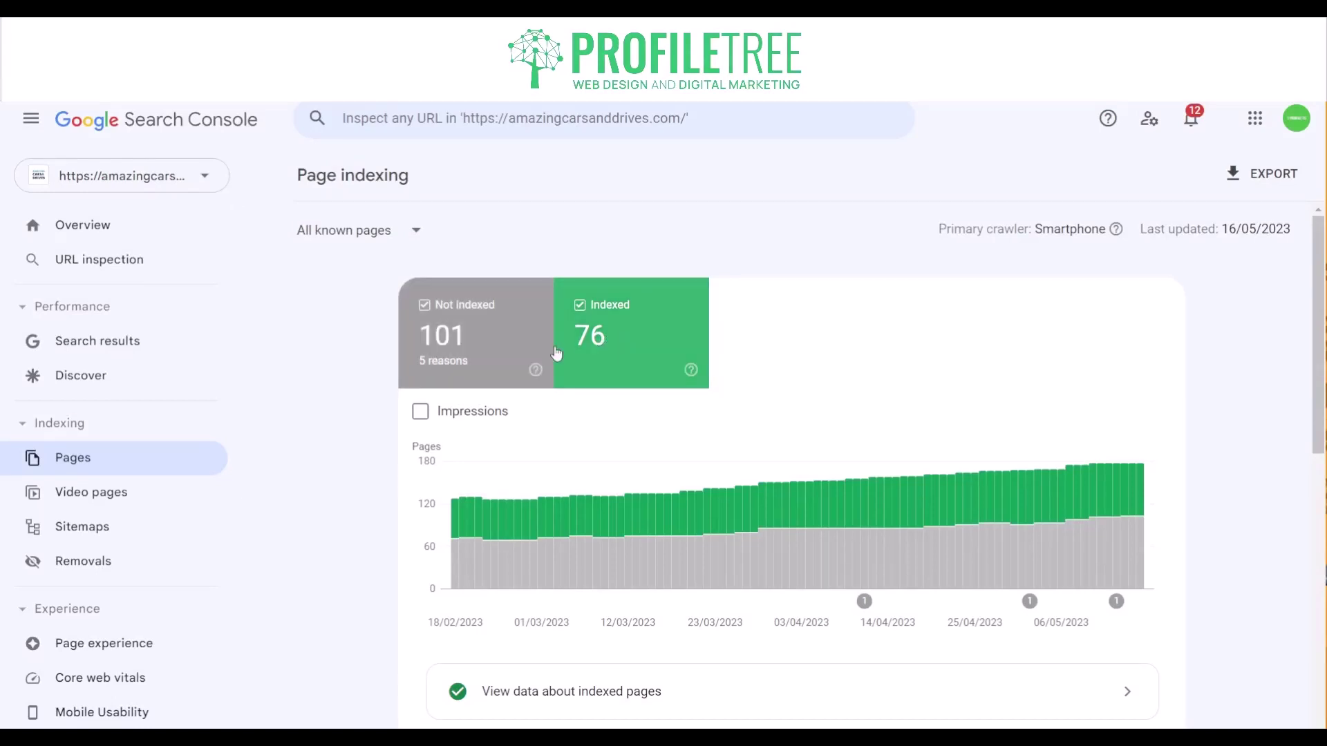
click(448, 368)
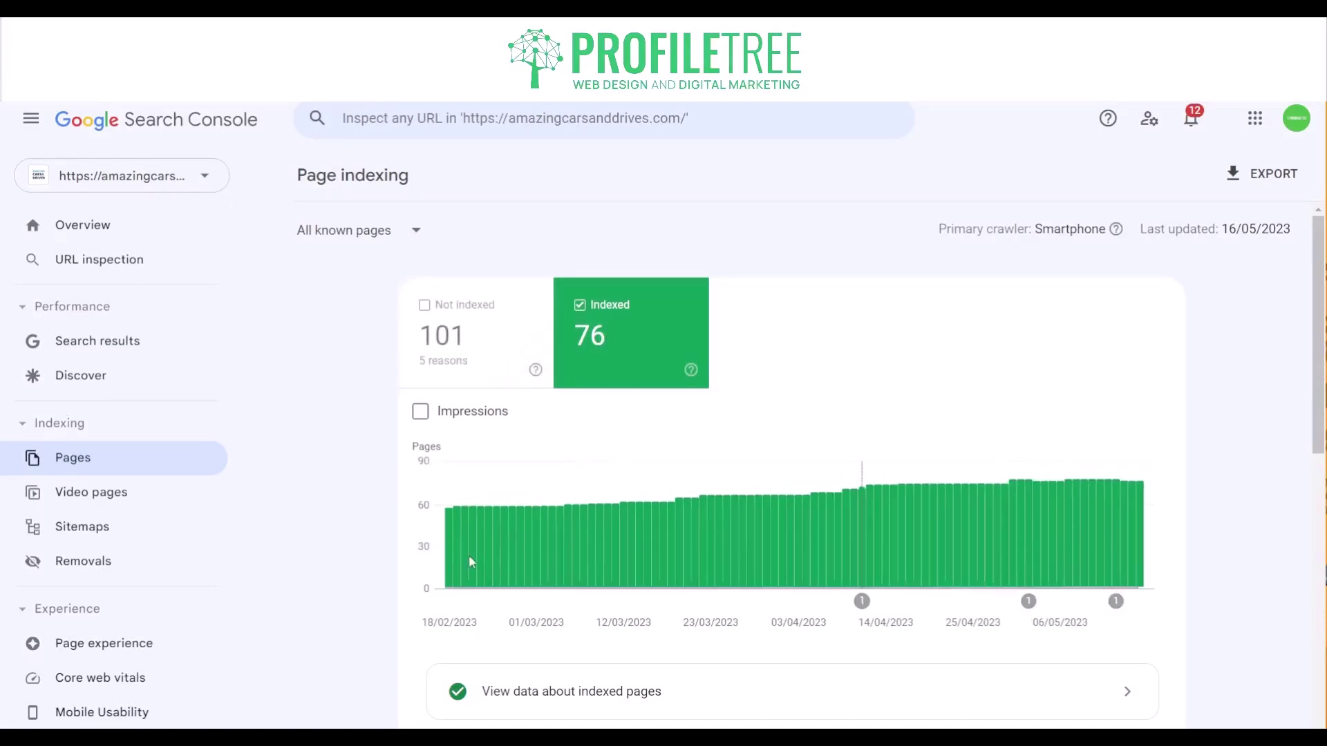
scroll(513, 557, down, 6)
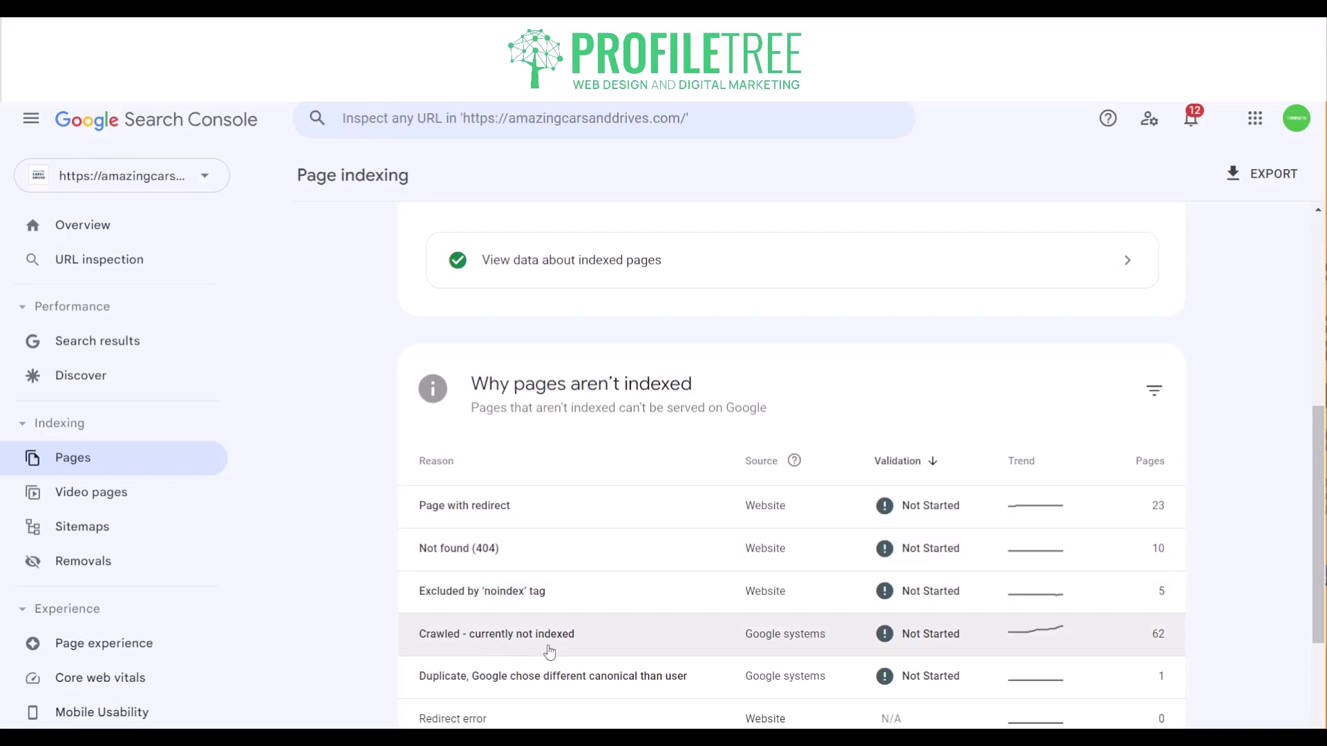
scroll(539, 650, down, 3)
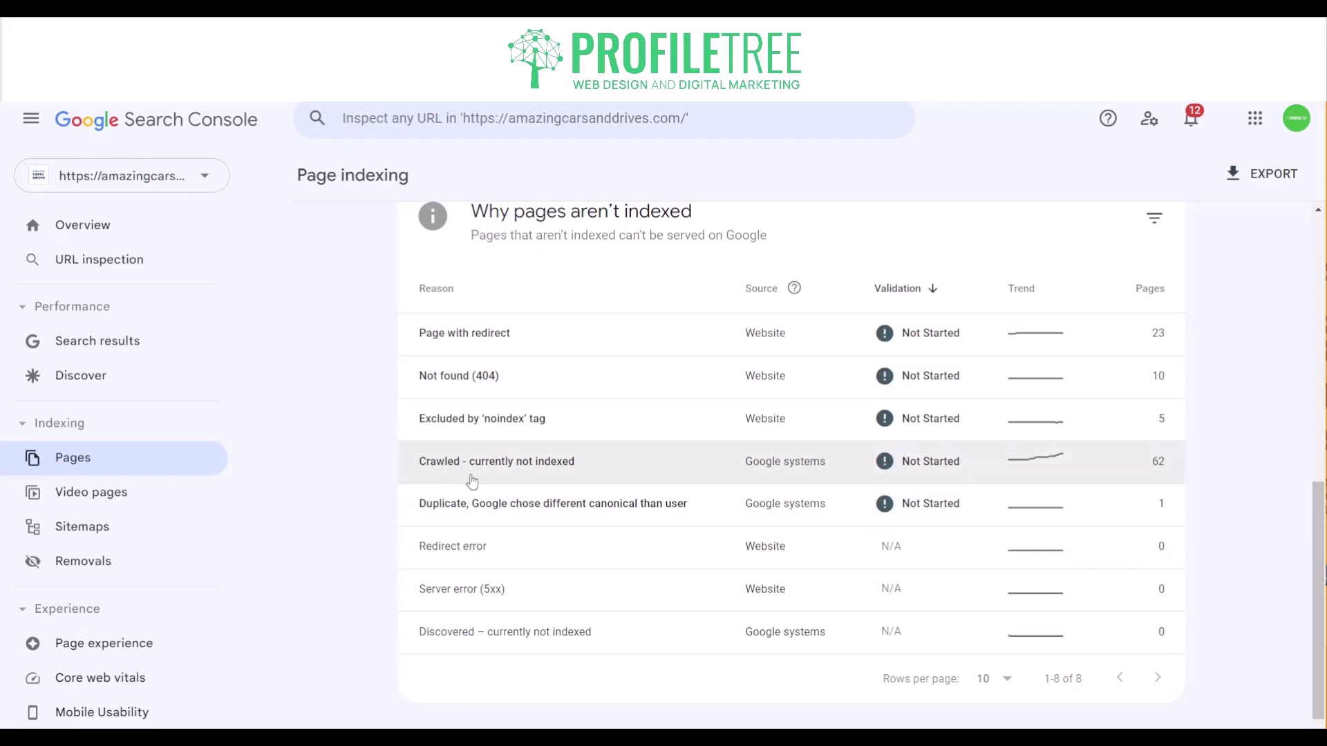
Open the "Crawled - currently not indexed" reason and examine its affected pages chart, example URLs and fix validation section
click(1068, 477)
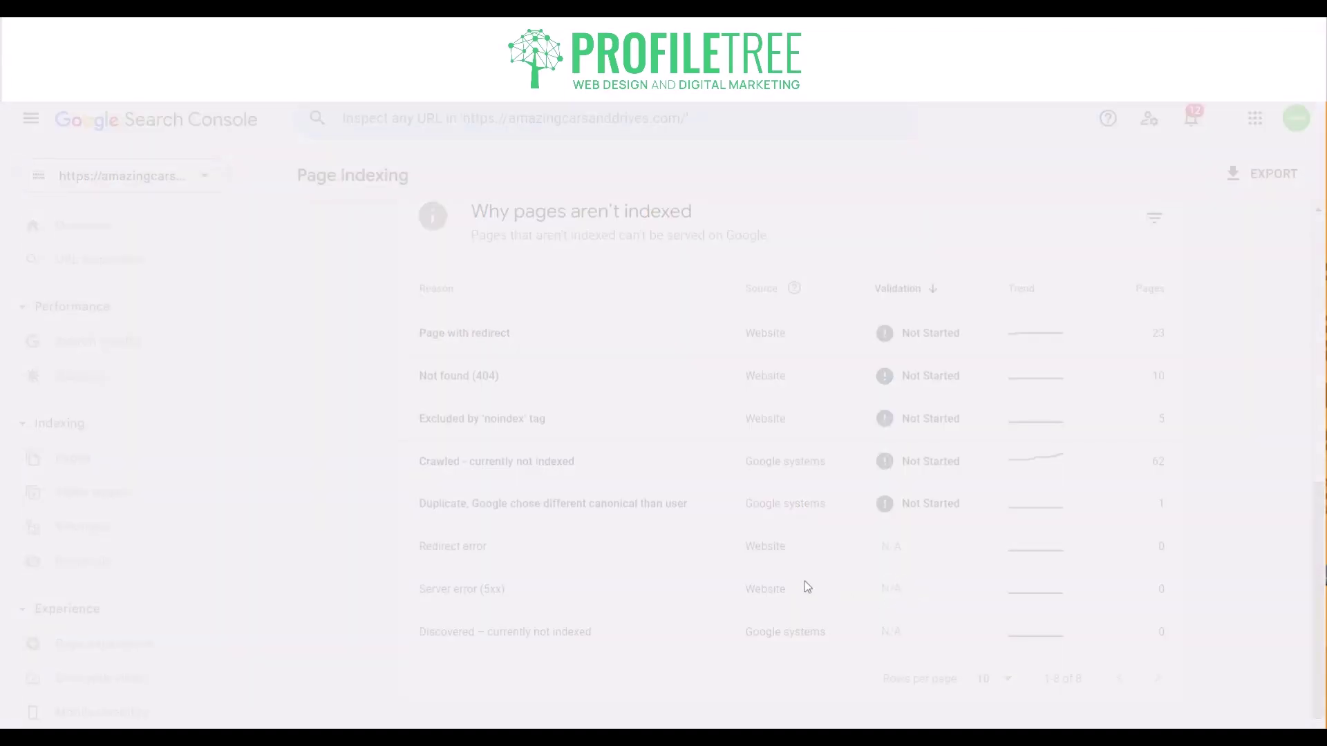
scroll(741, 539, down, 8)
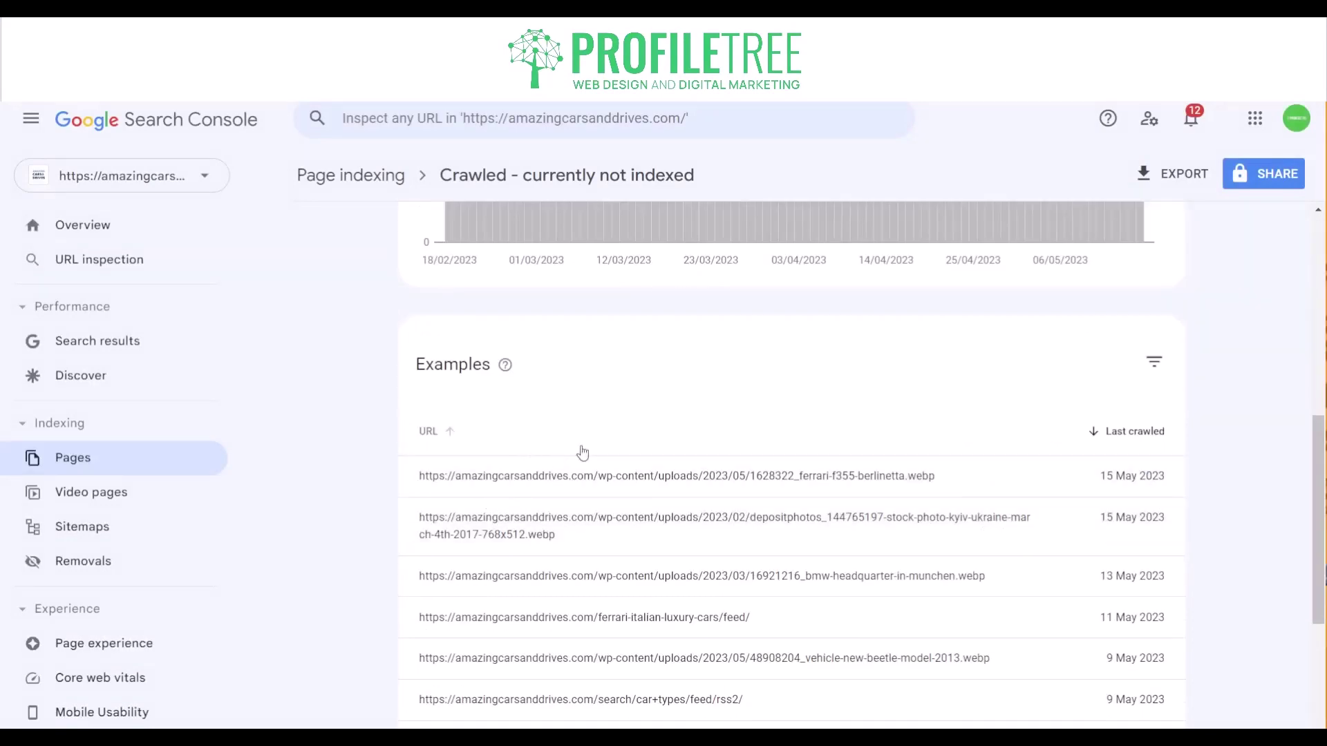
scroll(682, 364, up, 4)
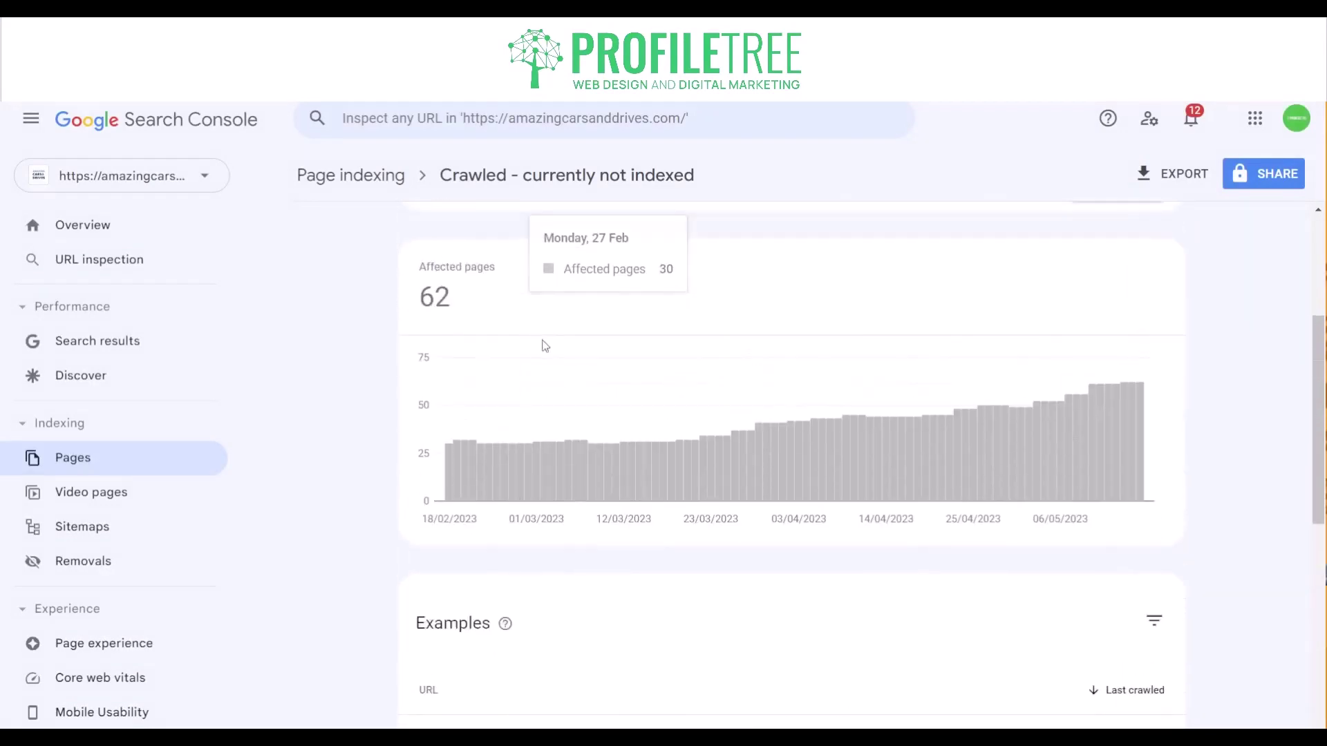
scroll(802, 509, down, 5)
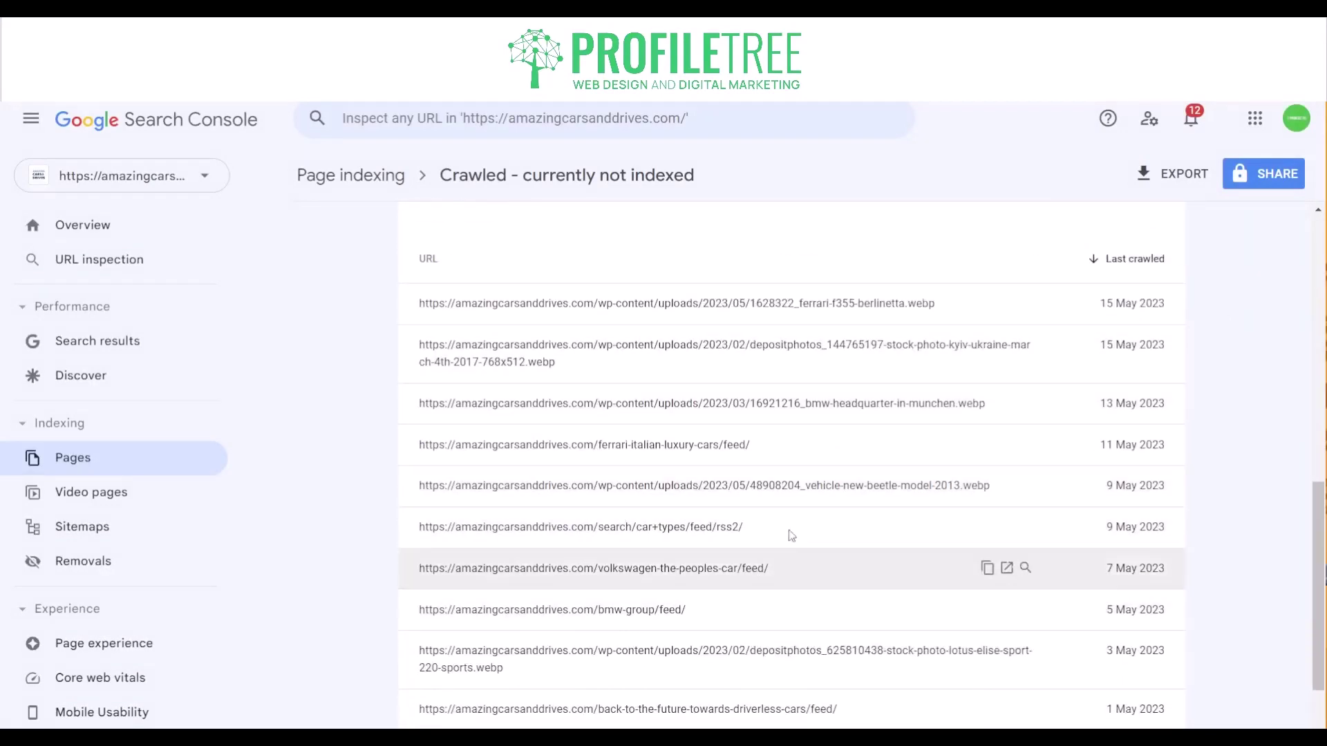
scroll(699, 438, down, 1)
scroll(699, 474, up, 5)
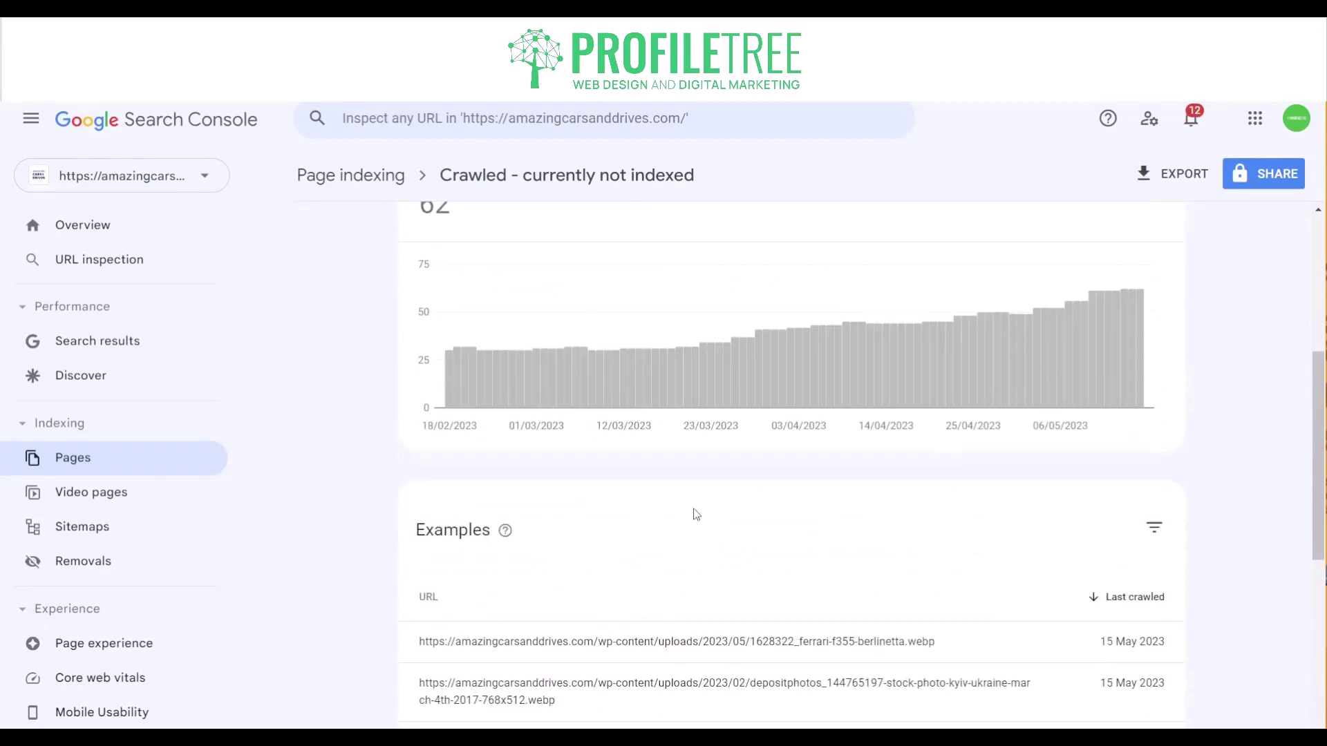
scroll(532, 406, up, 4)
scroll(614, 305, up, 2)
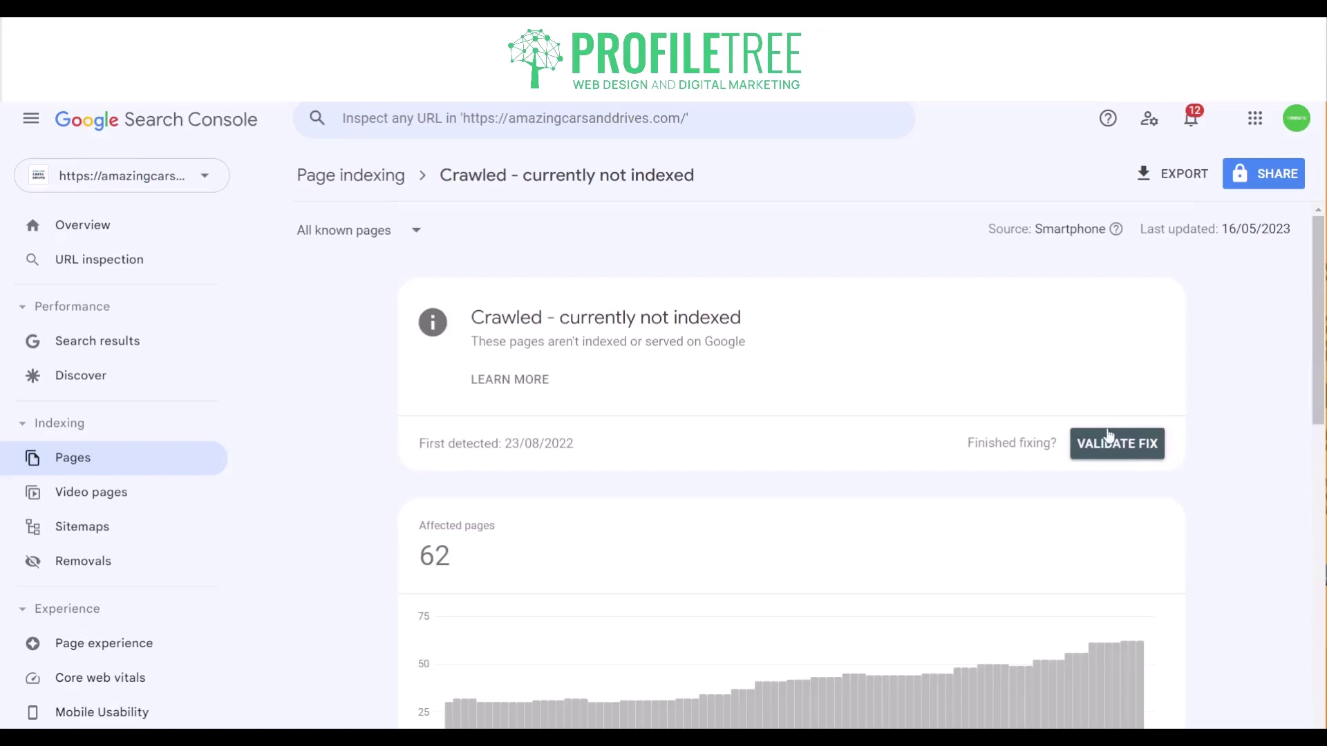
double_click(459, 559)
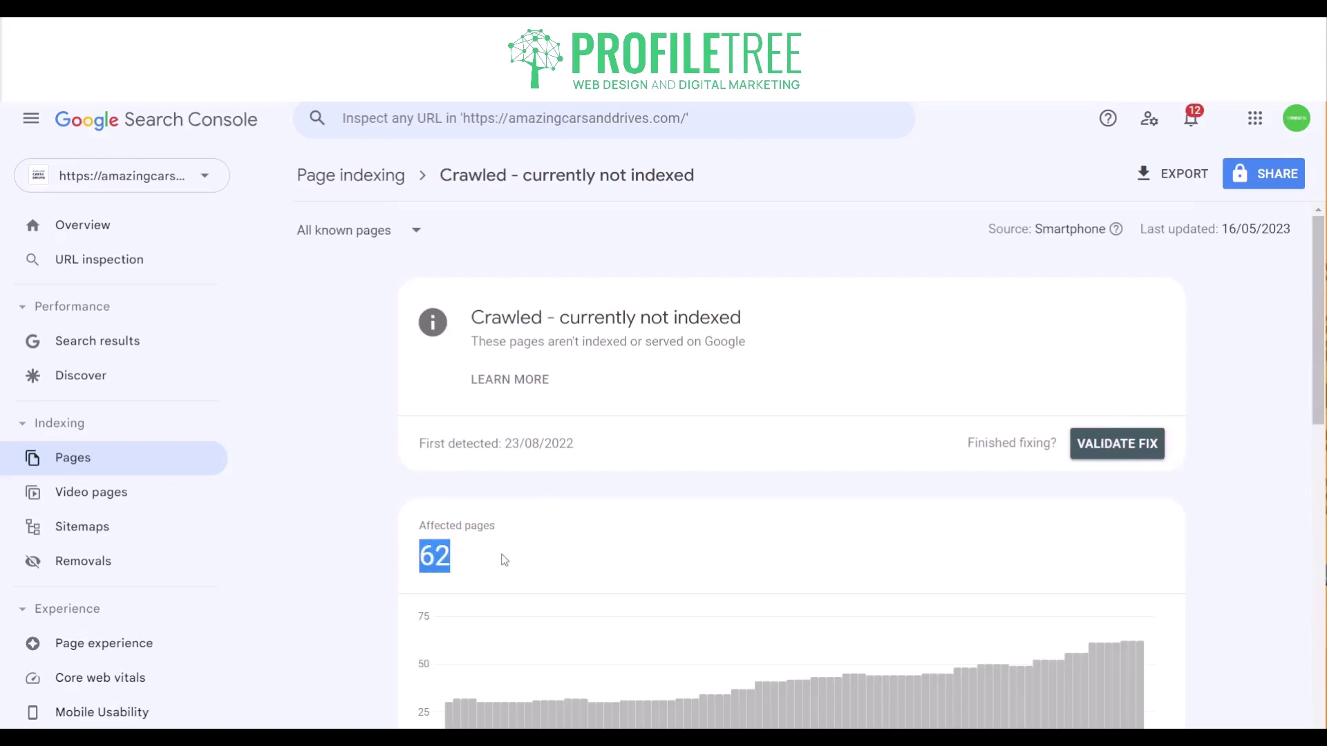
Return to the Page indexing report, open the data about indexed pages and examine its chart and example URLs
key(alt+Left)
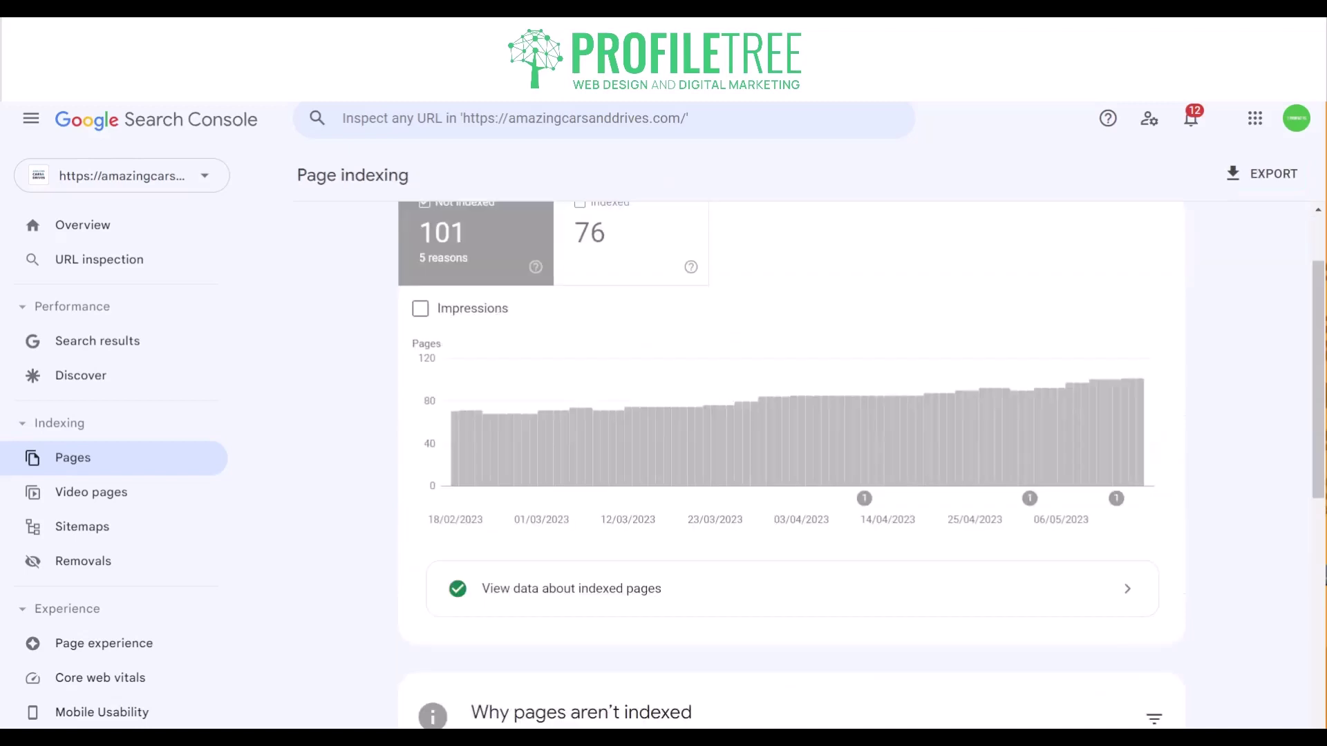
scroll(671, 457, down, 3)
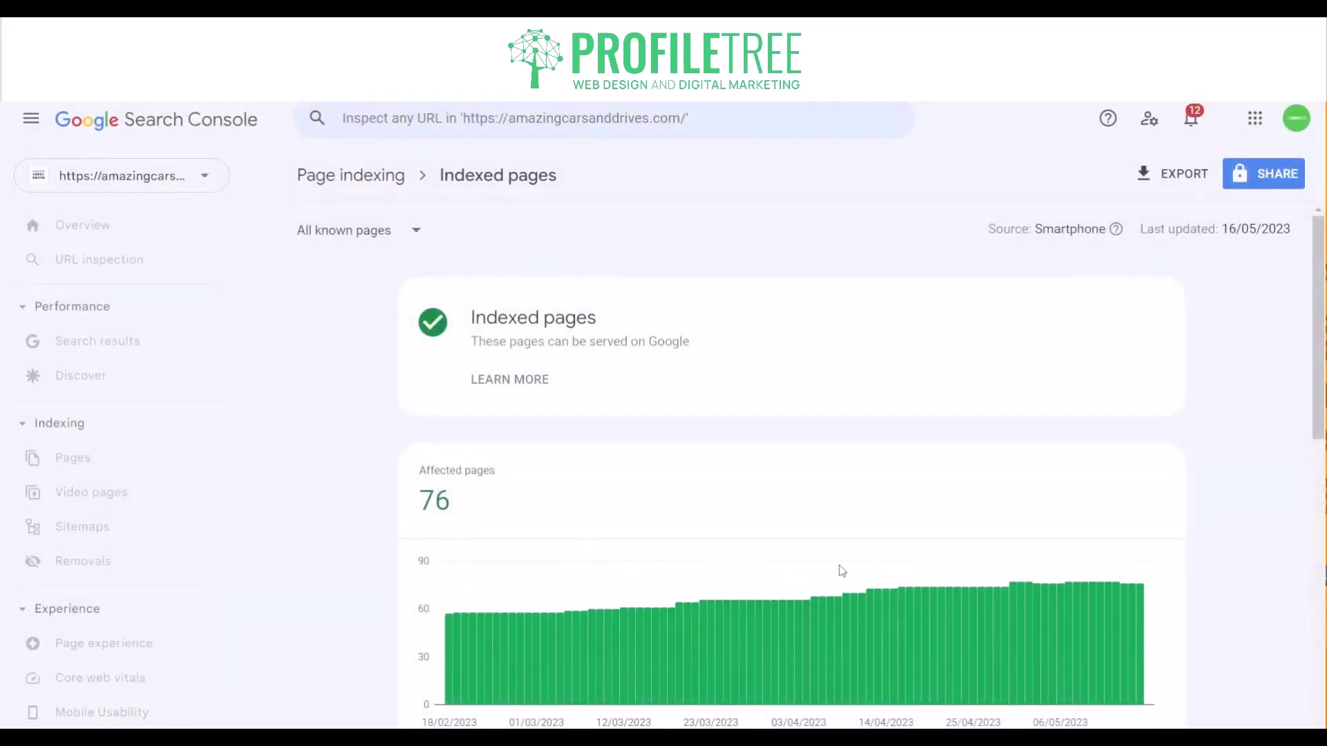
scroll(865, 569, down, 5)
scroll(726, 424, up, 3)
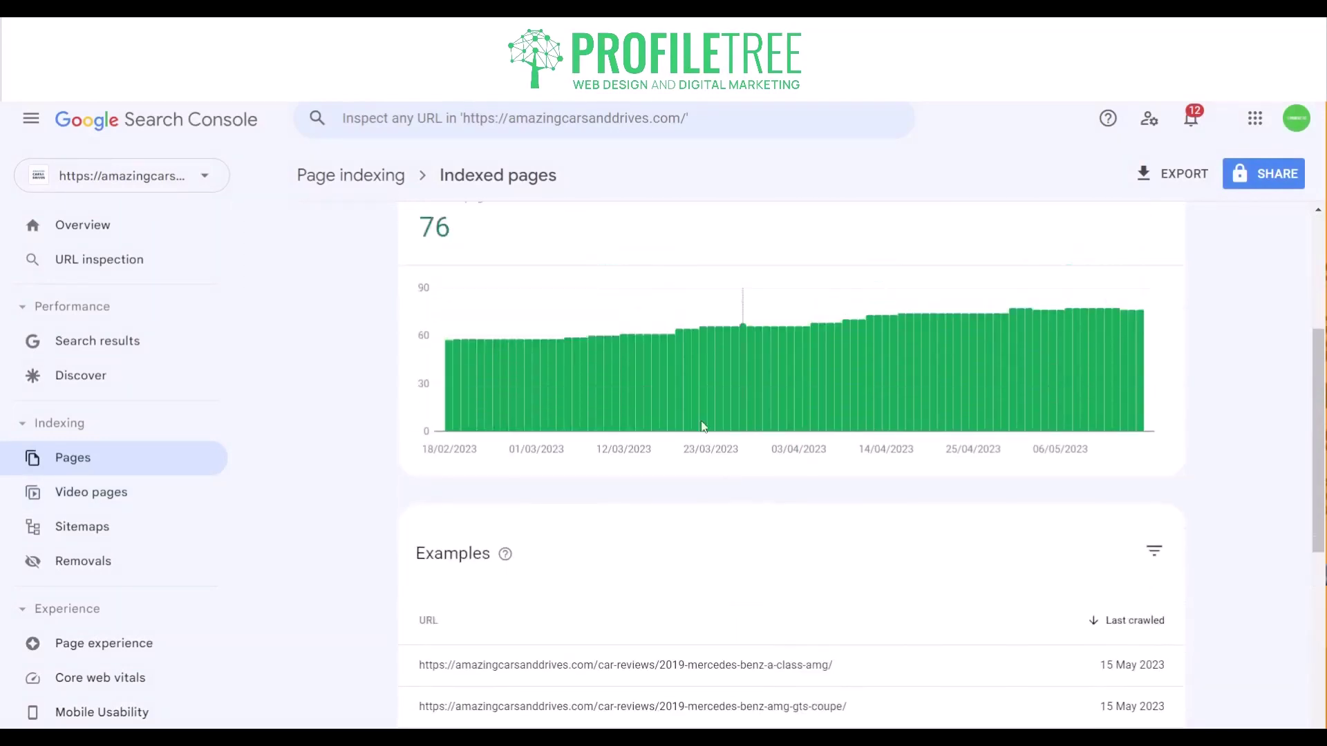
Examine the affected pages total and chart of the Indexed pages report
double_click(480, 338)
click(547, 332)
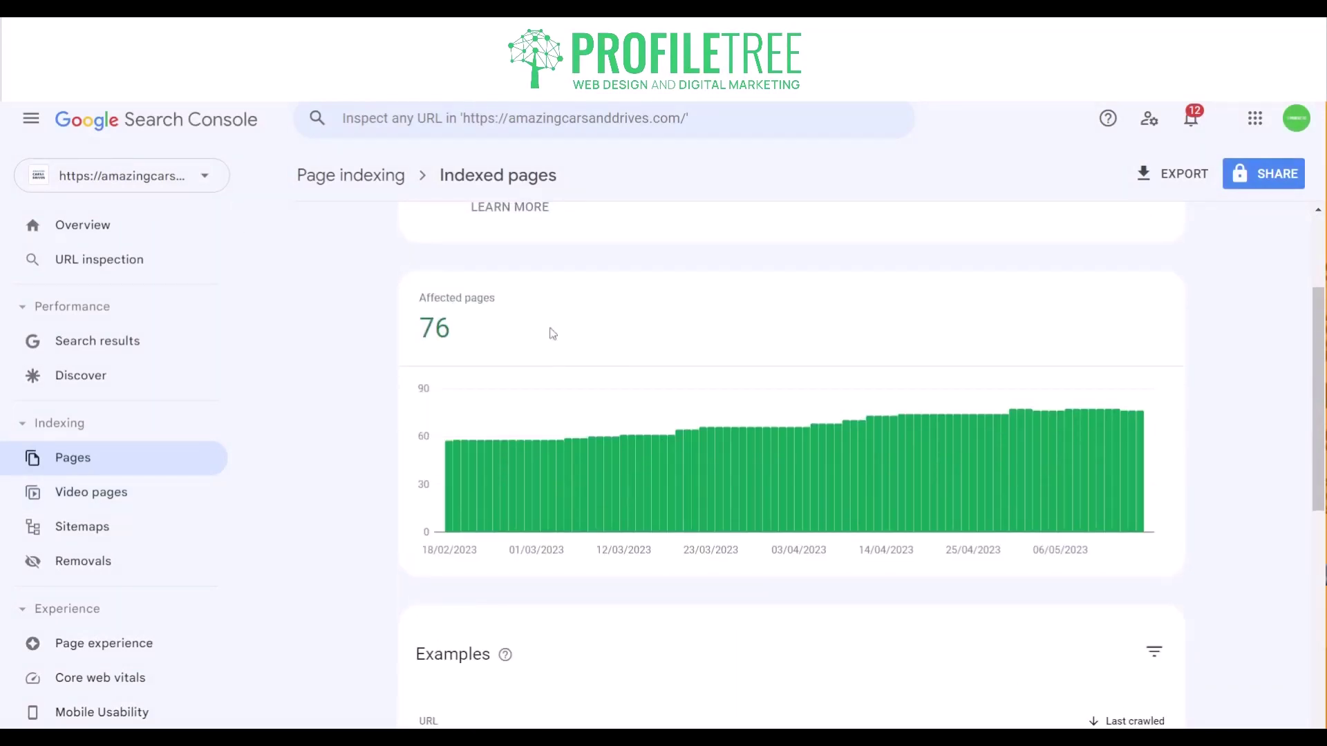
scroll(646, 397, down, 5)
scroll(719, 560, up, 10)
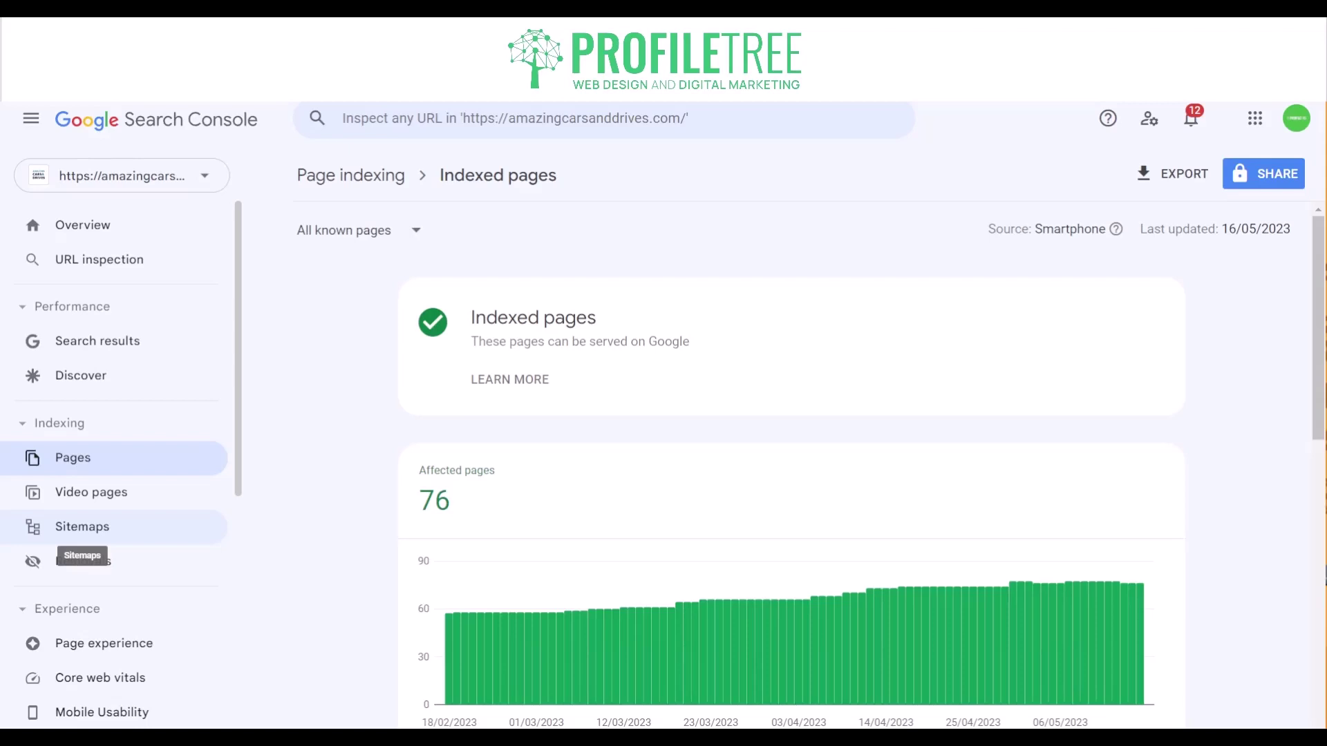
click(106, 528)
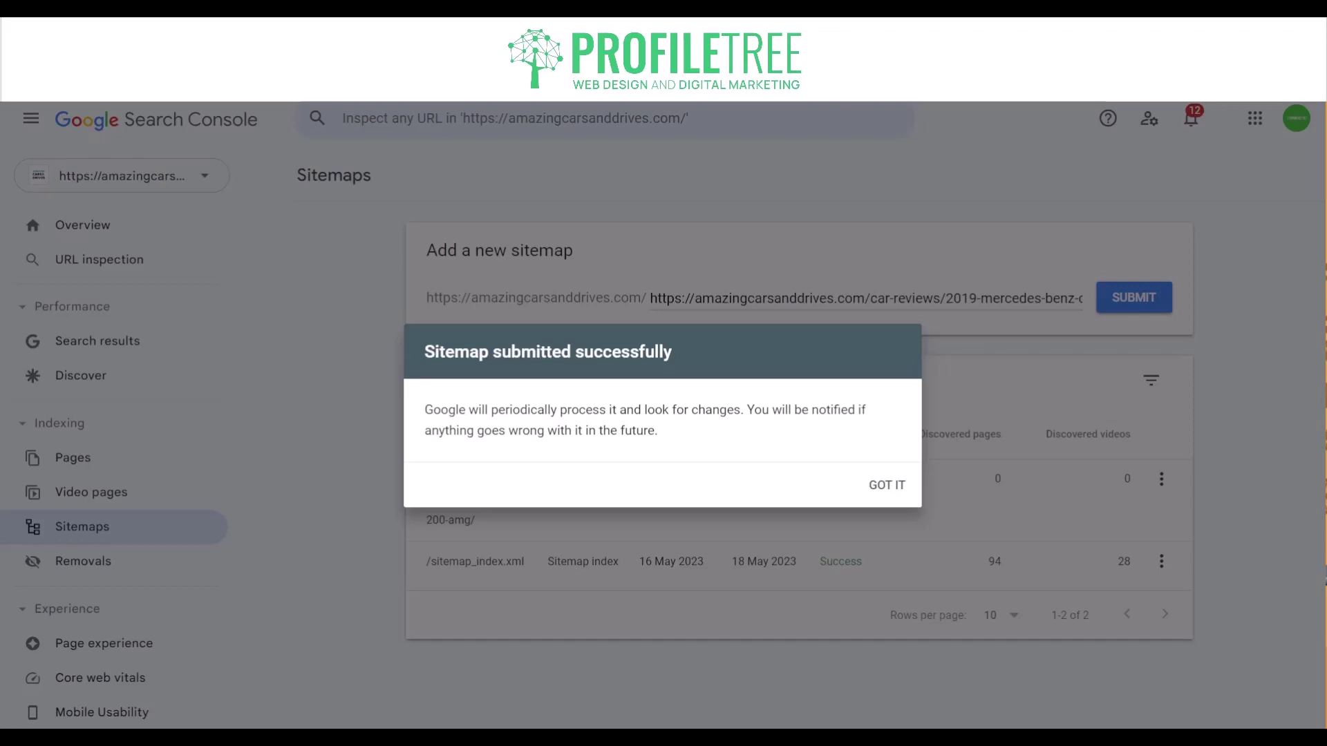
key(Return)
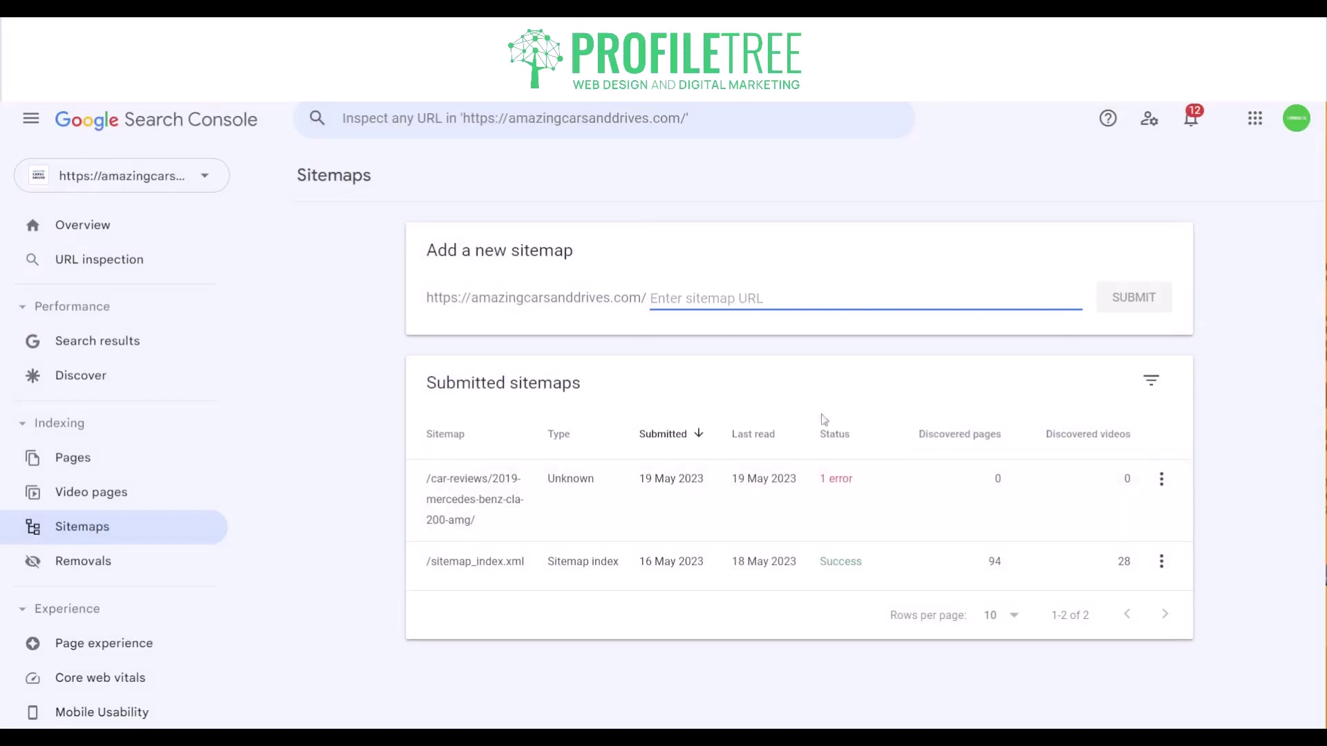
Open the details of the submitted /car-reviews/2019-mercedes-benz-cla-200-amg/ sitemap, examine its error explanation and return to the Sitemaps report
click(1163, 481)
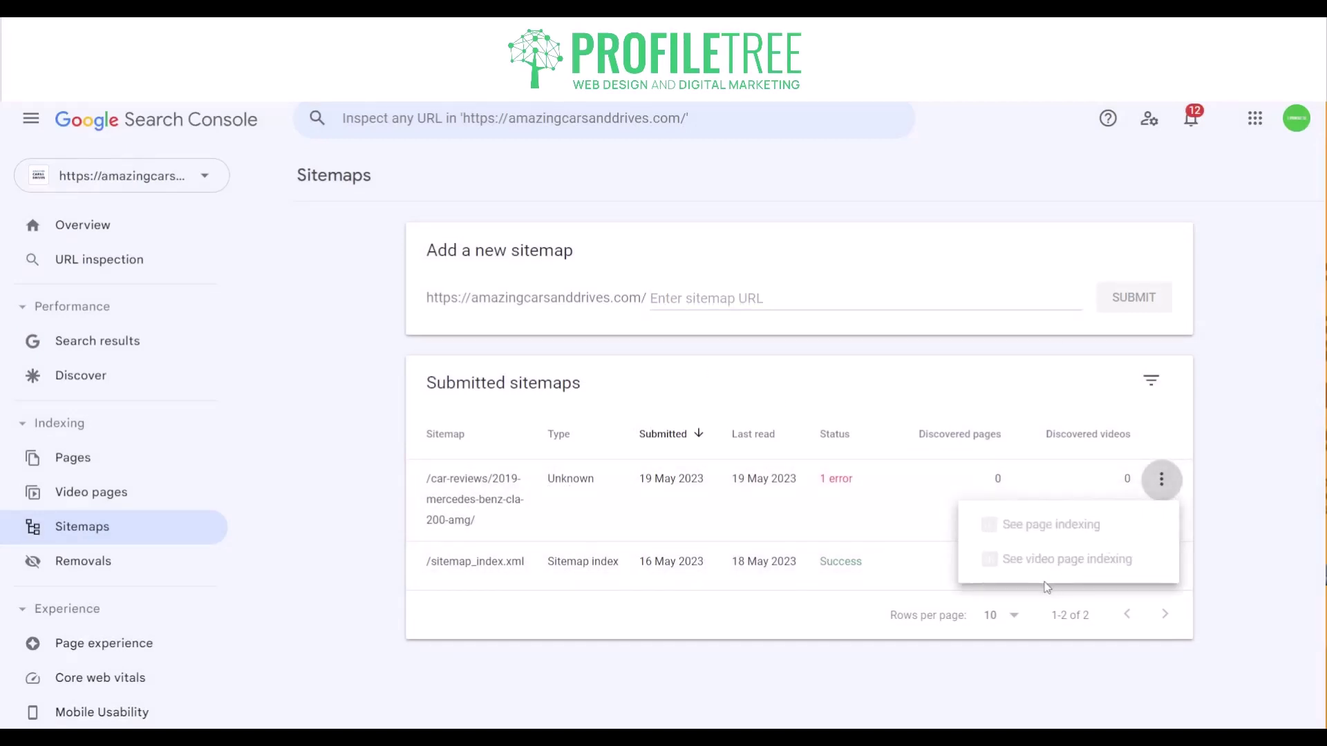
click(951, 521)
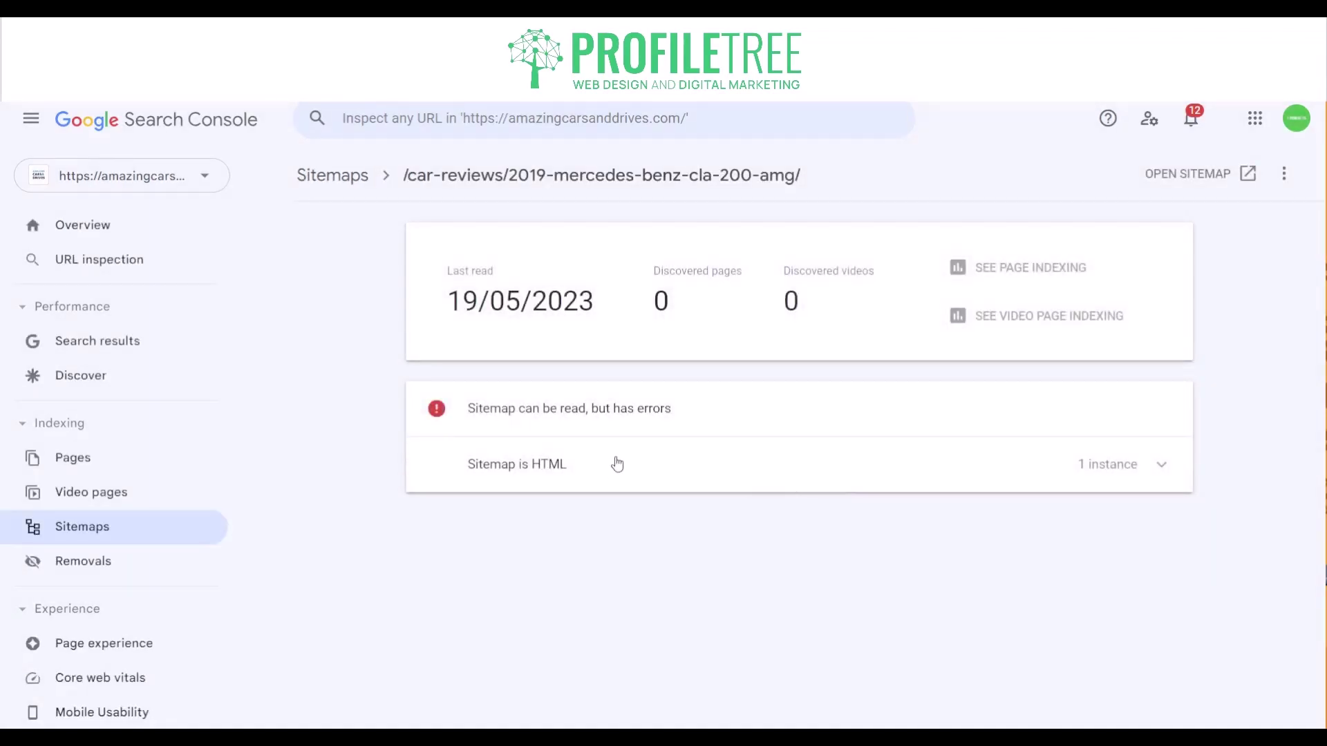
click(792, 480)
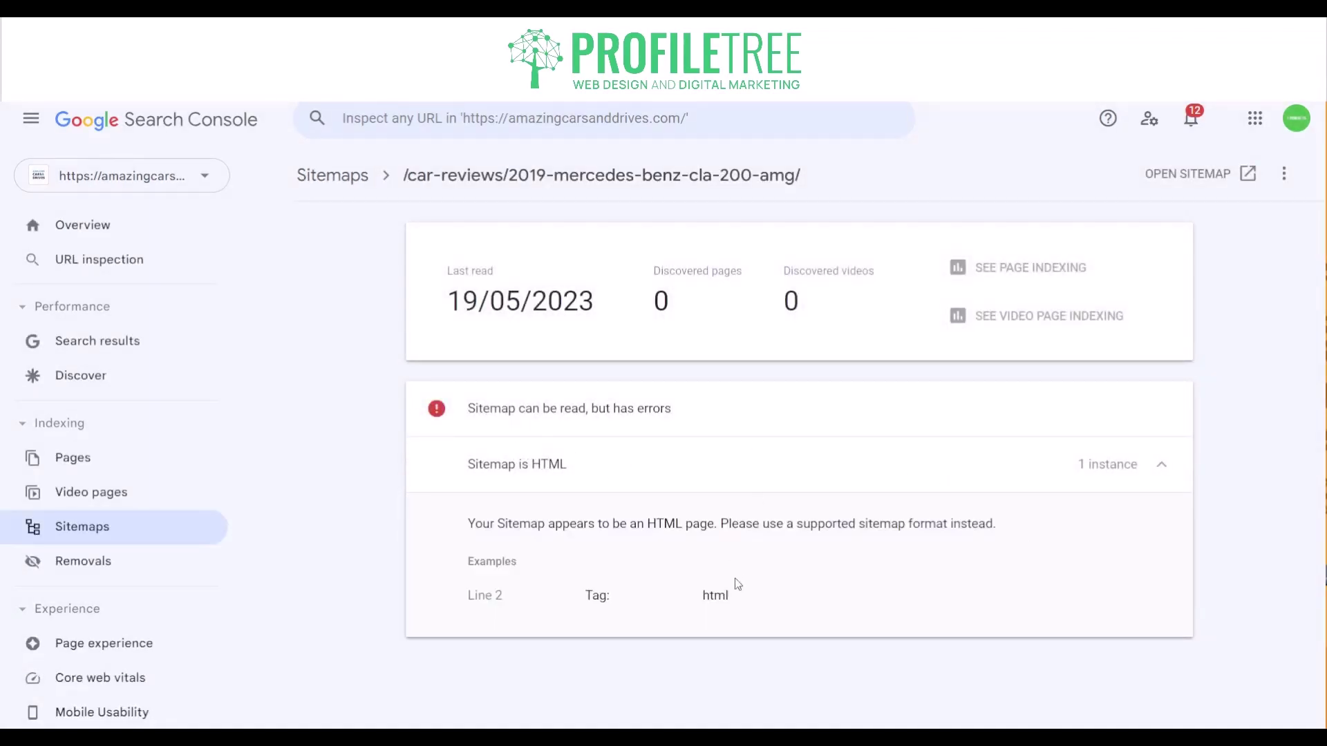
click(814, 465)
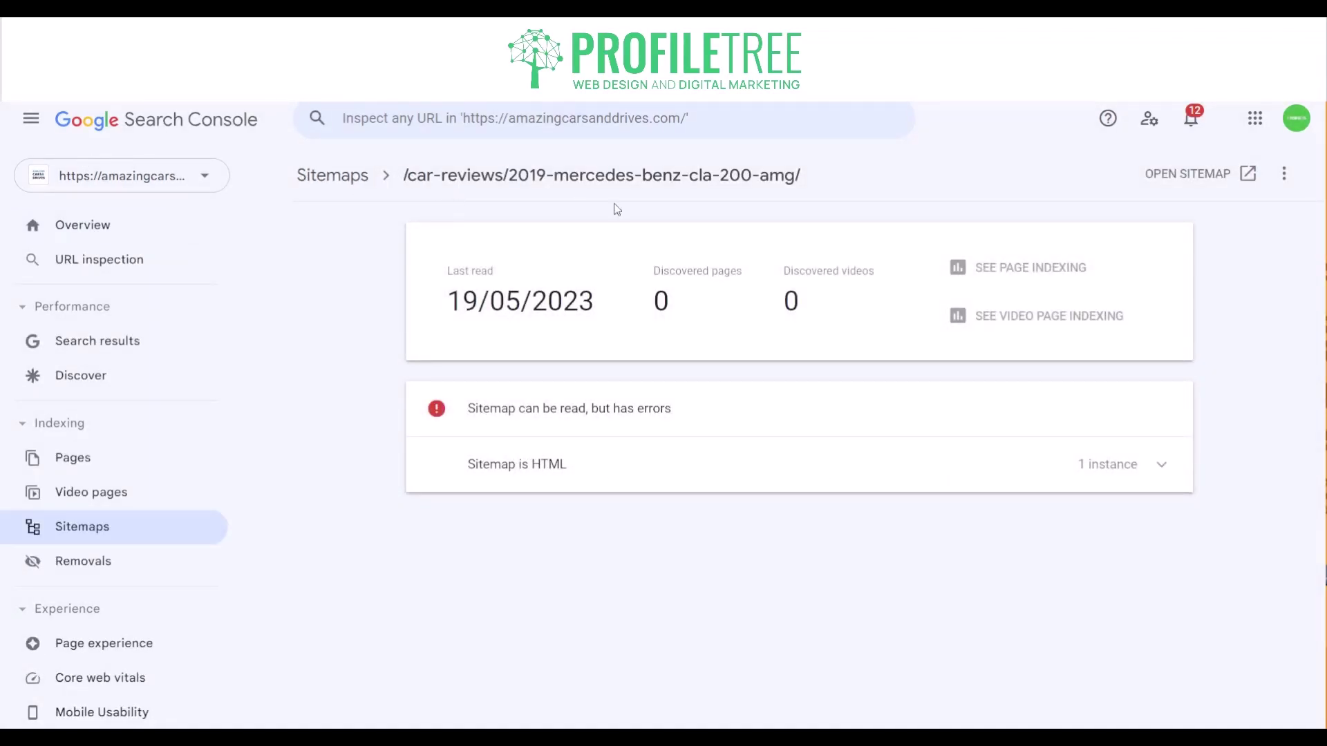
key(alt+Left)
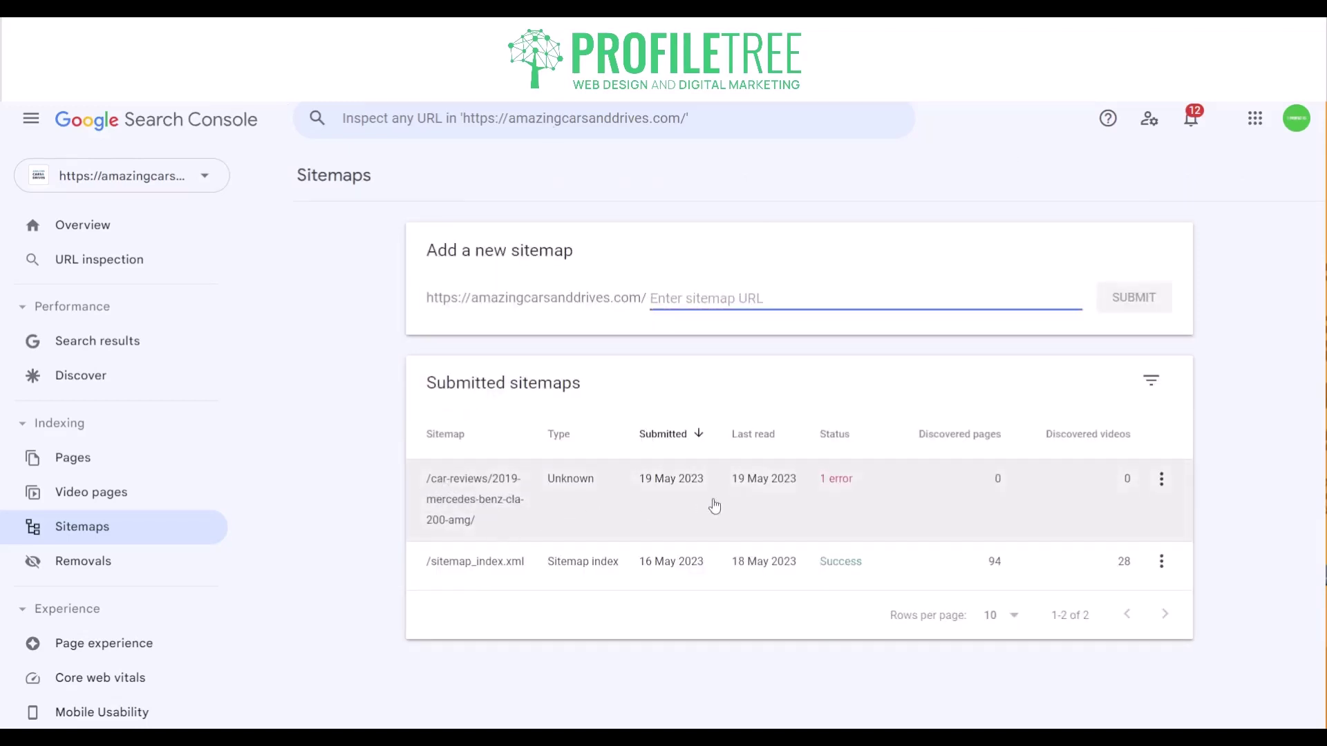
Reopen the CLA 200 AMG sitemap's details, open the submitted sitemap URL and look through the web page it leads to
click(967, 502)
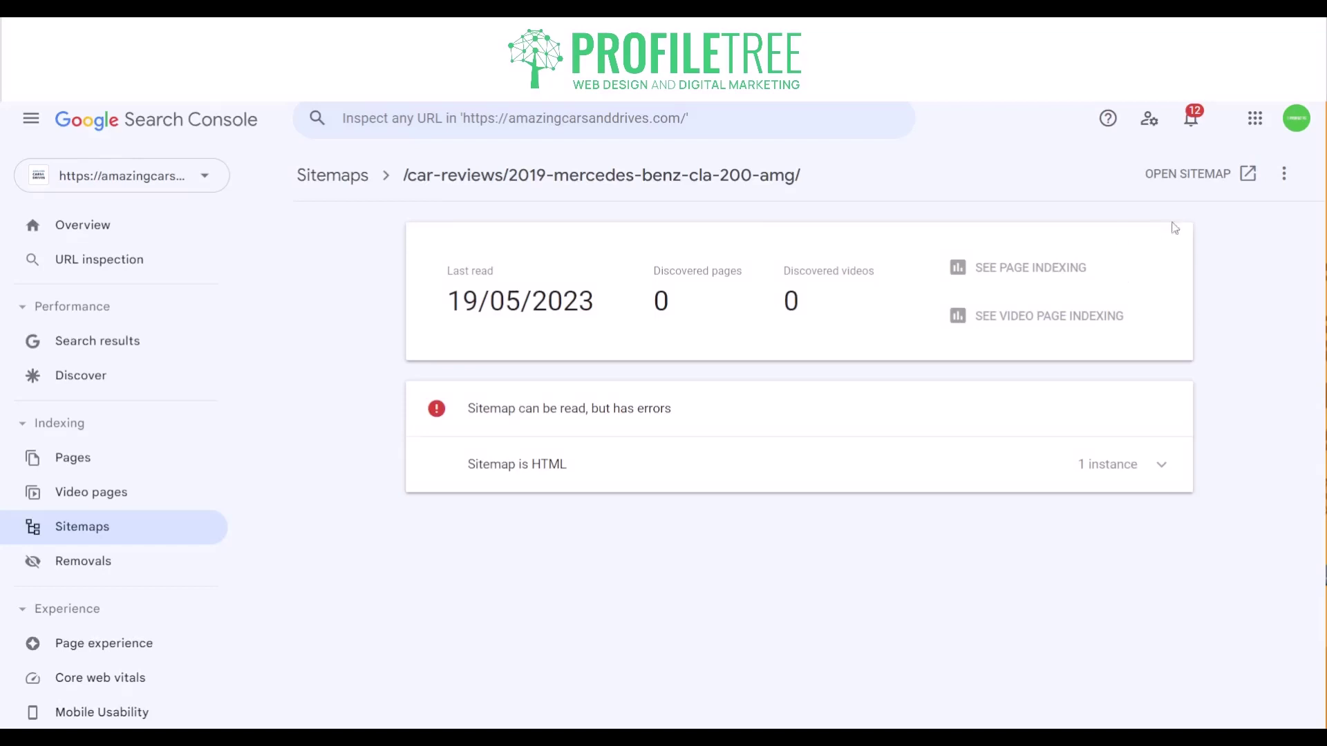
click(1179, 181)
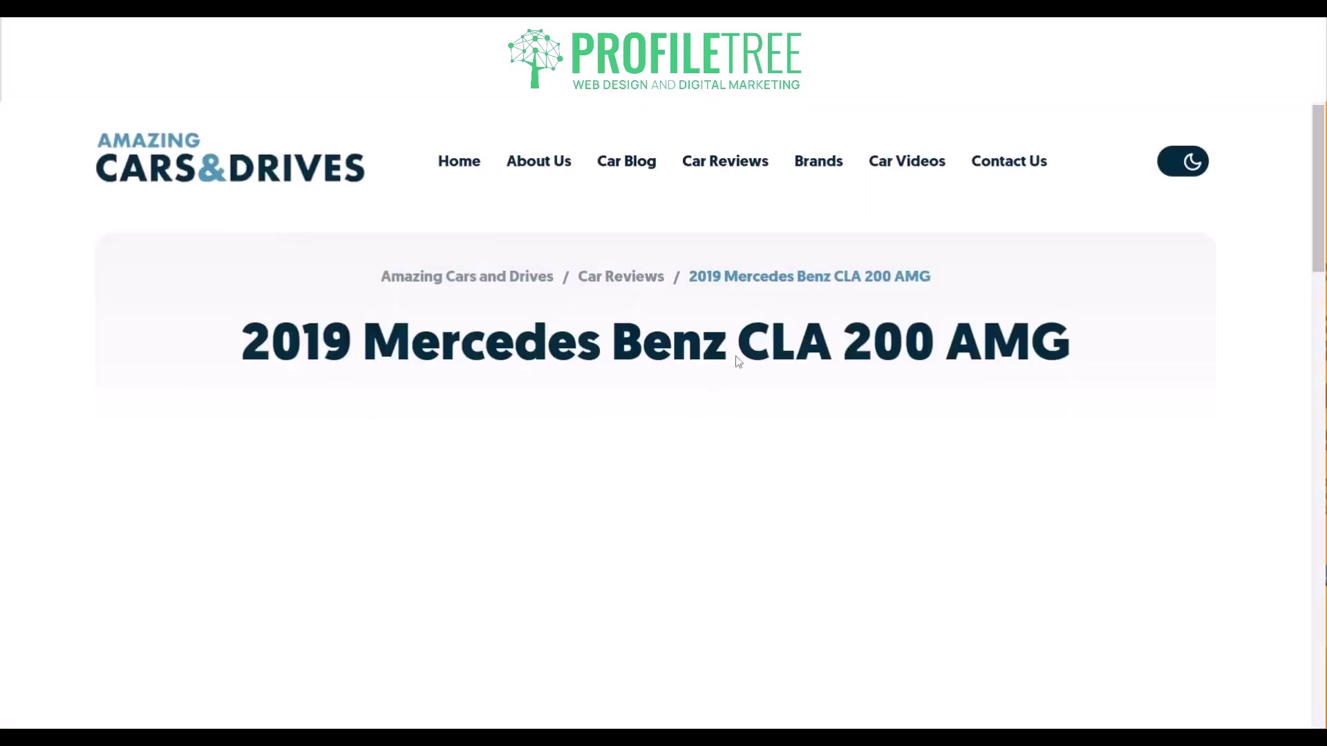
scroll(691, 387, down, 7)
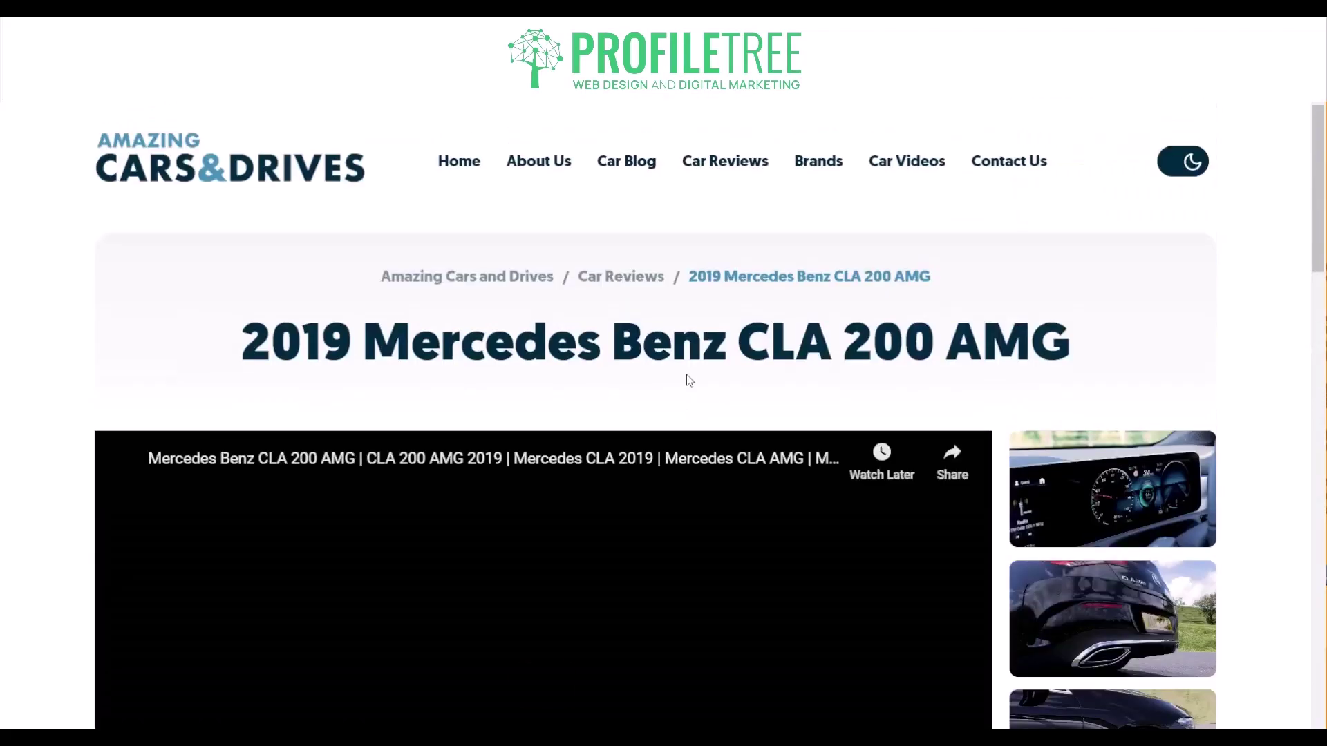
scroll(688, 377, down, 10)
scroll(690, 372, down, 5)
scroll(691, 372, up, 12)
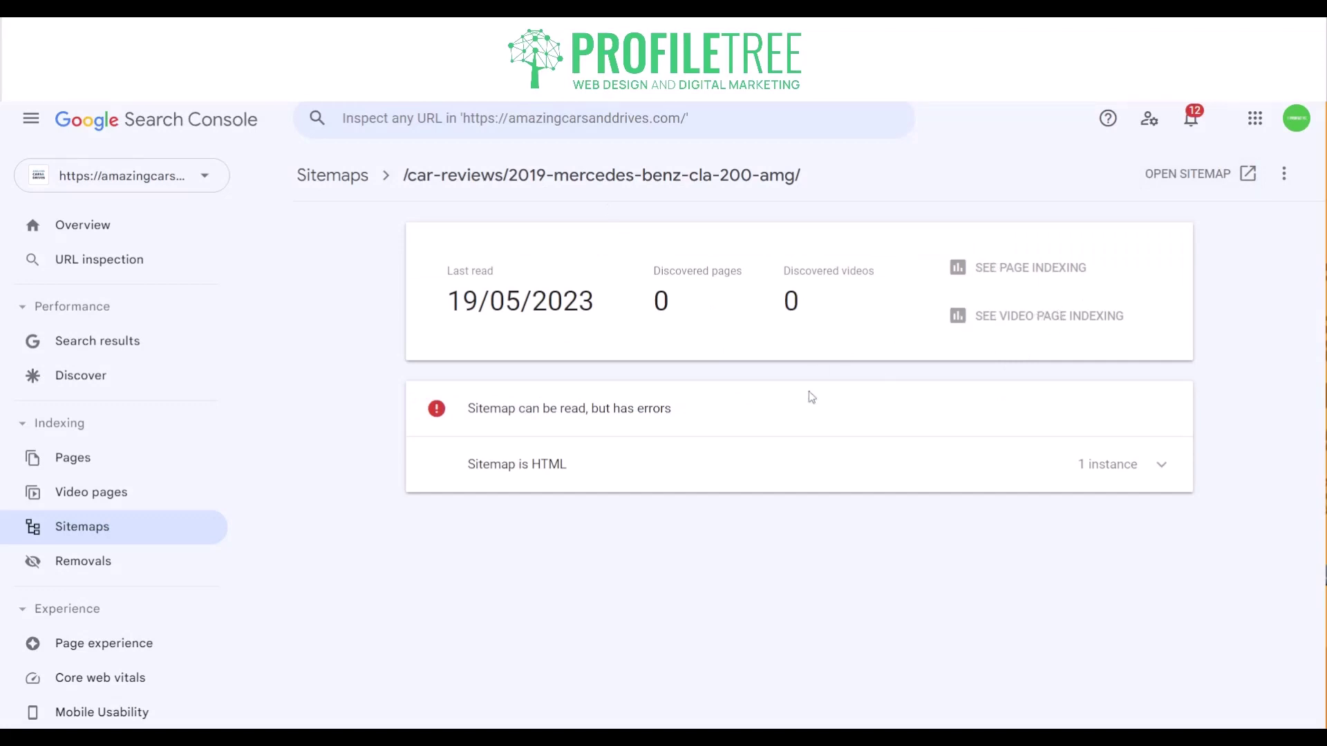
Expand the "Sitemap is HTML" error, highlight the advice on using a supported format and leave the sitemap's details
click(1162, 463)
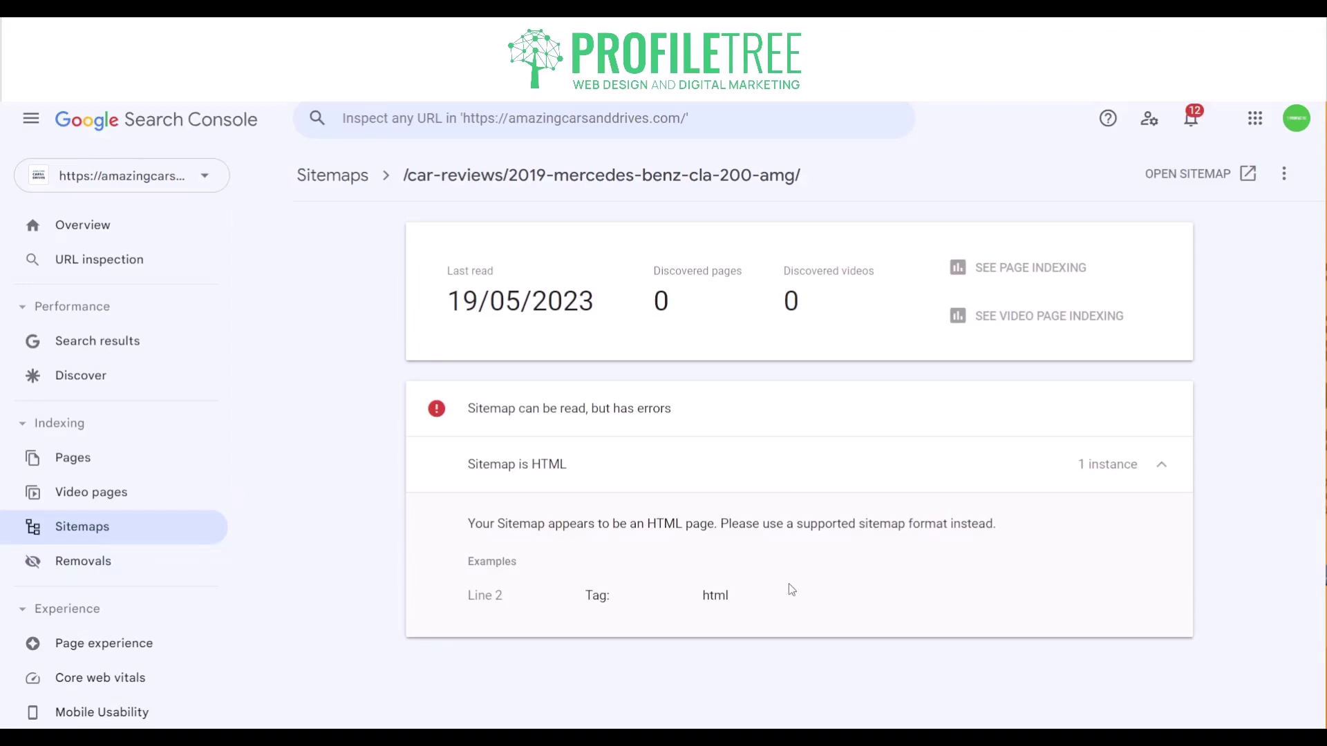
drag(720, 523, 1001, 550)
click(894, 552)
key(alt+Left)
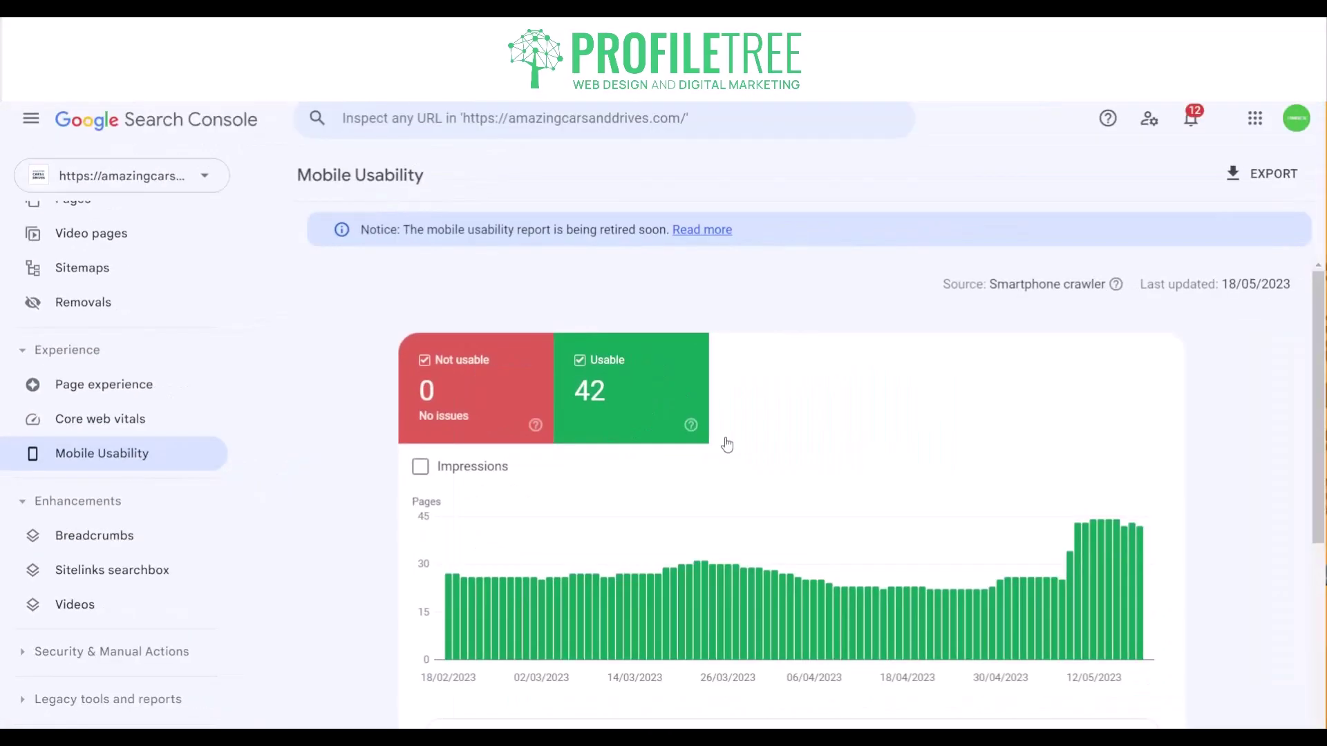
Hide the usable series in the Mobile Usability chart, open the data about usable pages and examine its chart and example URLs
click(633, 392)
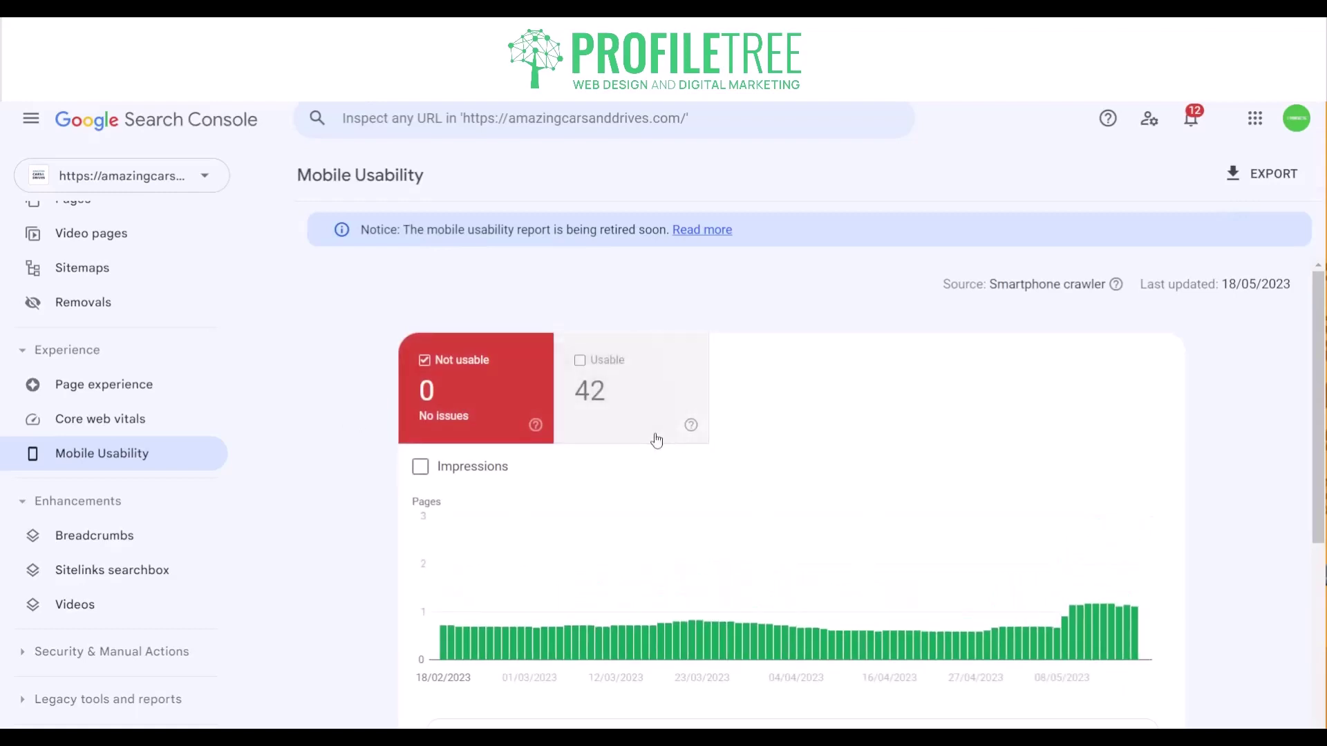
scroll(737, 489, down, 5)
click(596, 409)
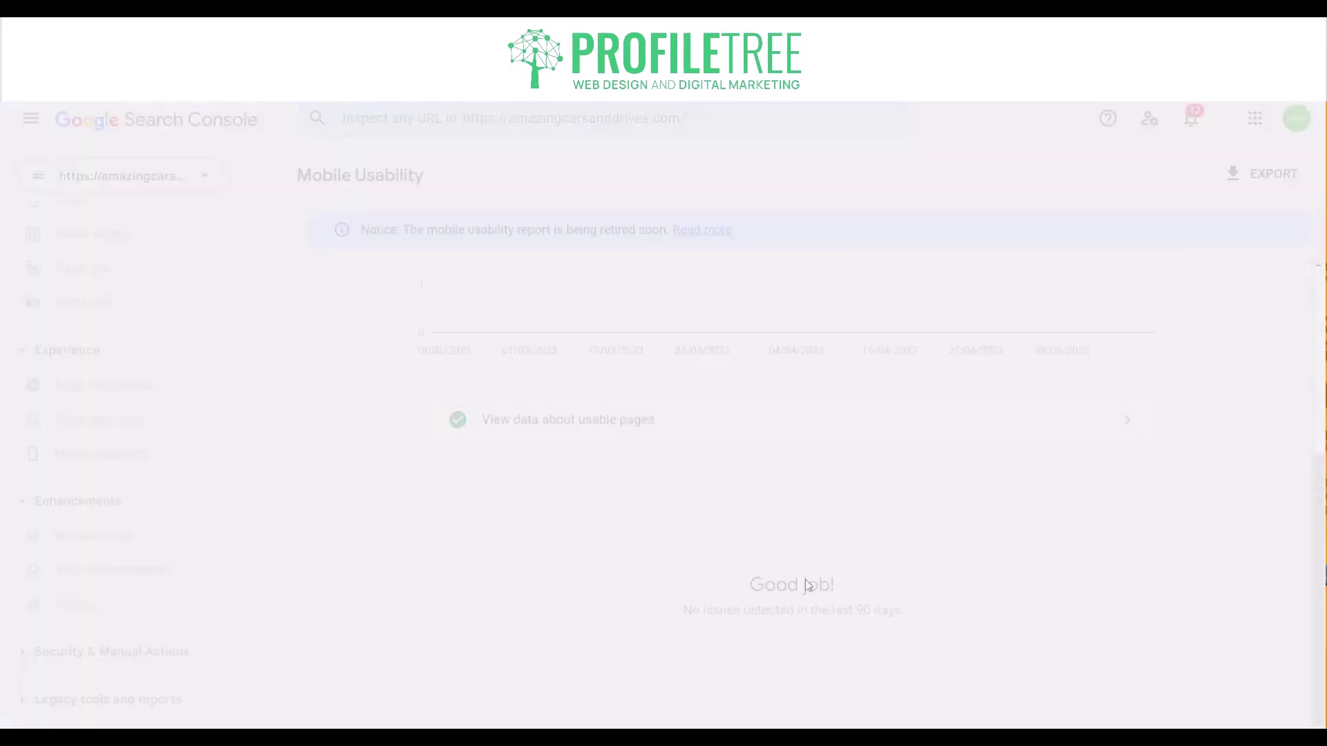
scroll(738, 521, down, 10)
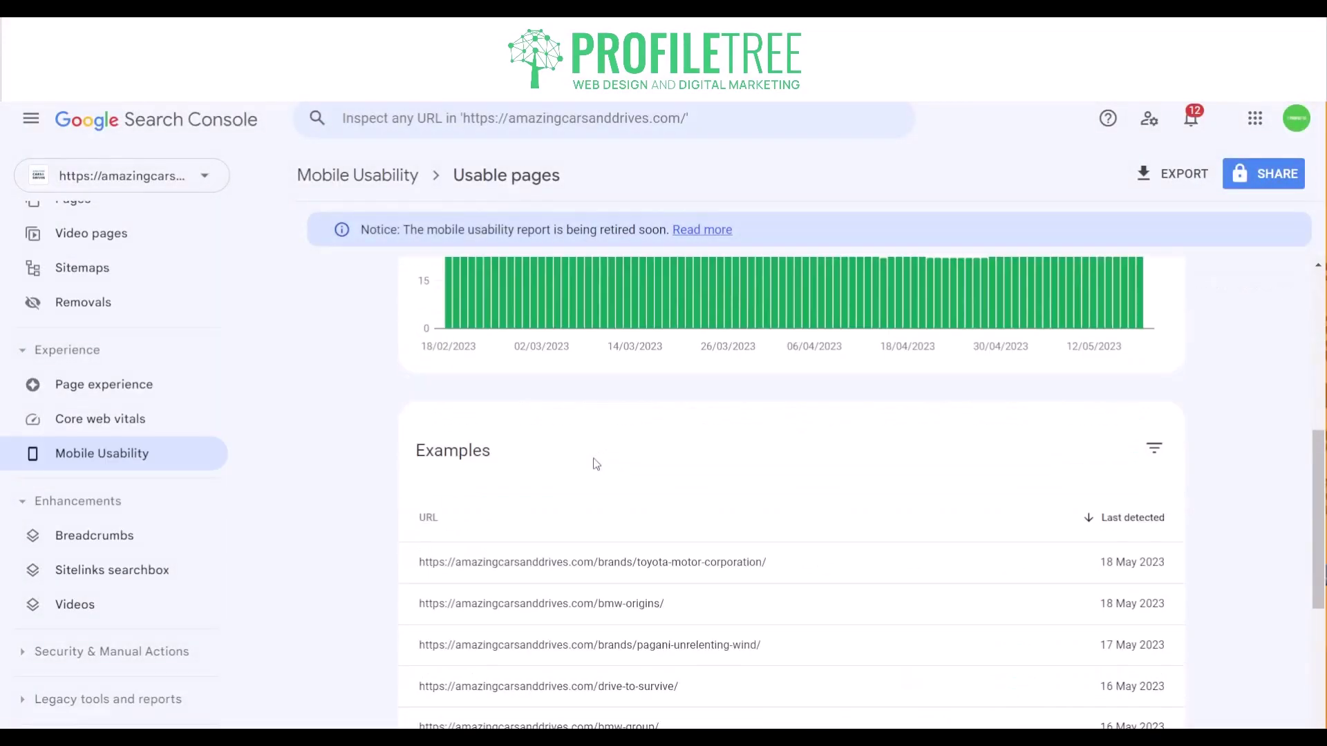
scroll(604, 536, down, 1)
scroll(662, 486, up, 3)
scroll(662, 485, up, 4)
scroll(664, 459, down, 5)
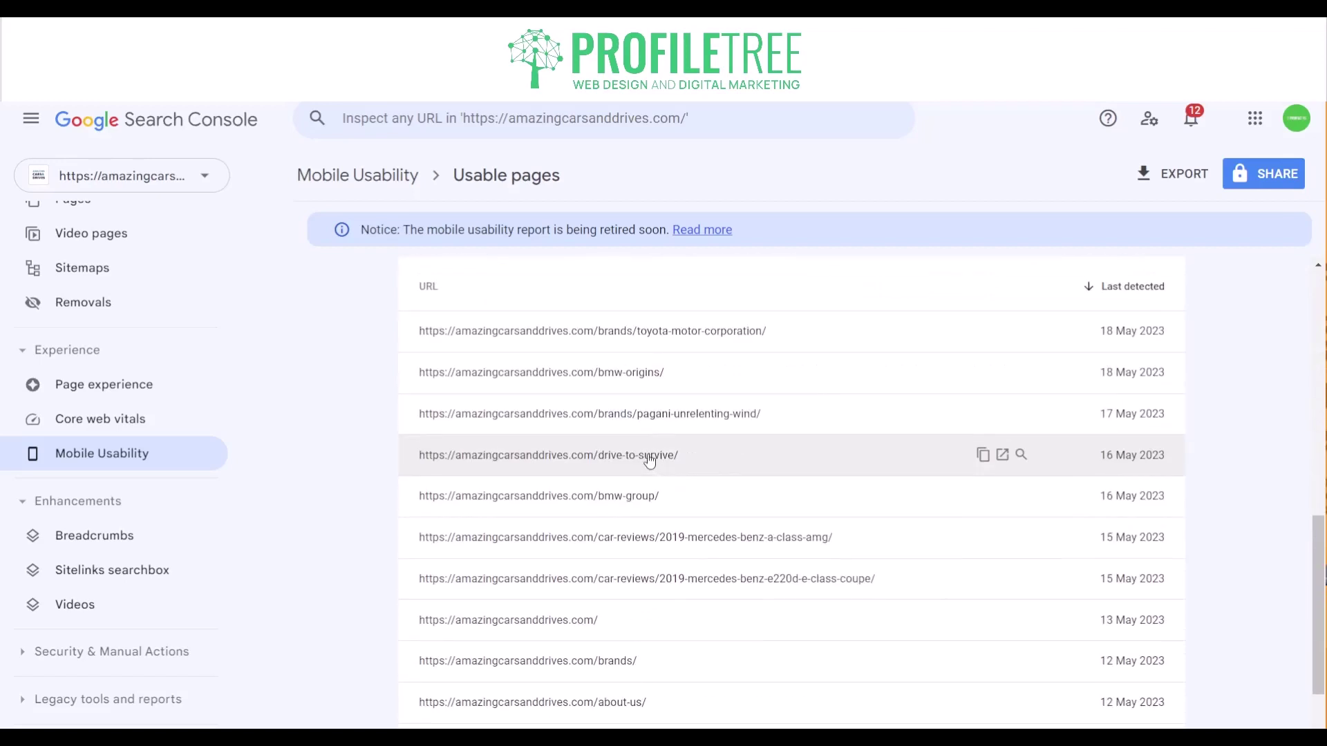
scroll(595, 420, up, 1)
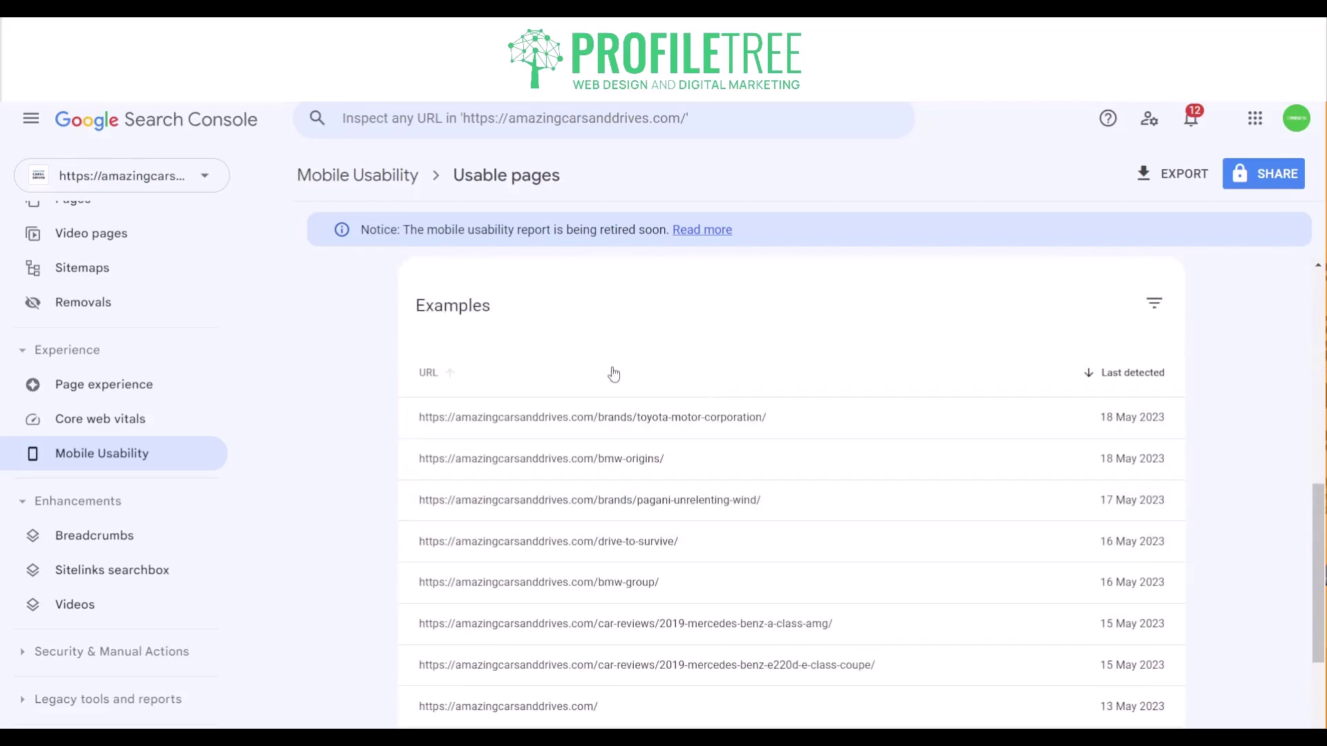
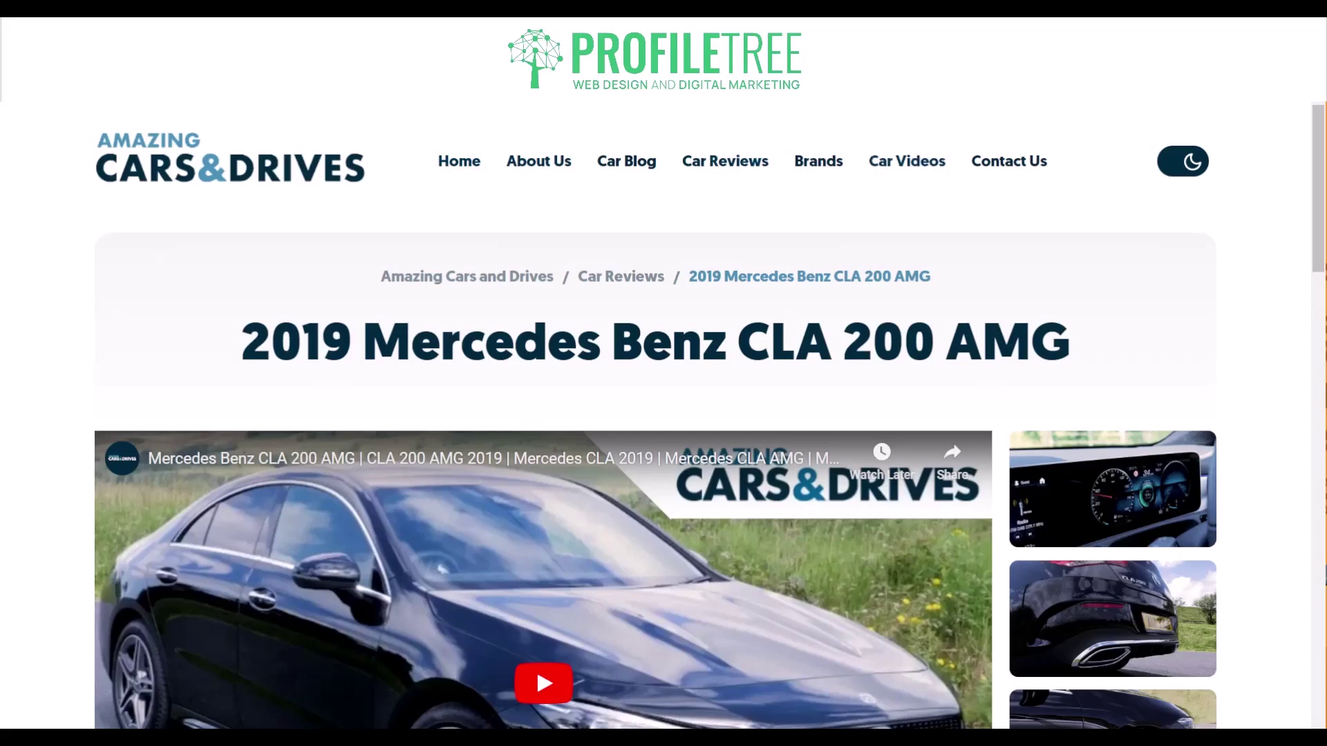
Look through the 2019 Mercedes Benz CLA 200 AMG review page, including its text and related reviews
scroll(536, 665, down, 20)
scroll(663, 415, up, 1)
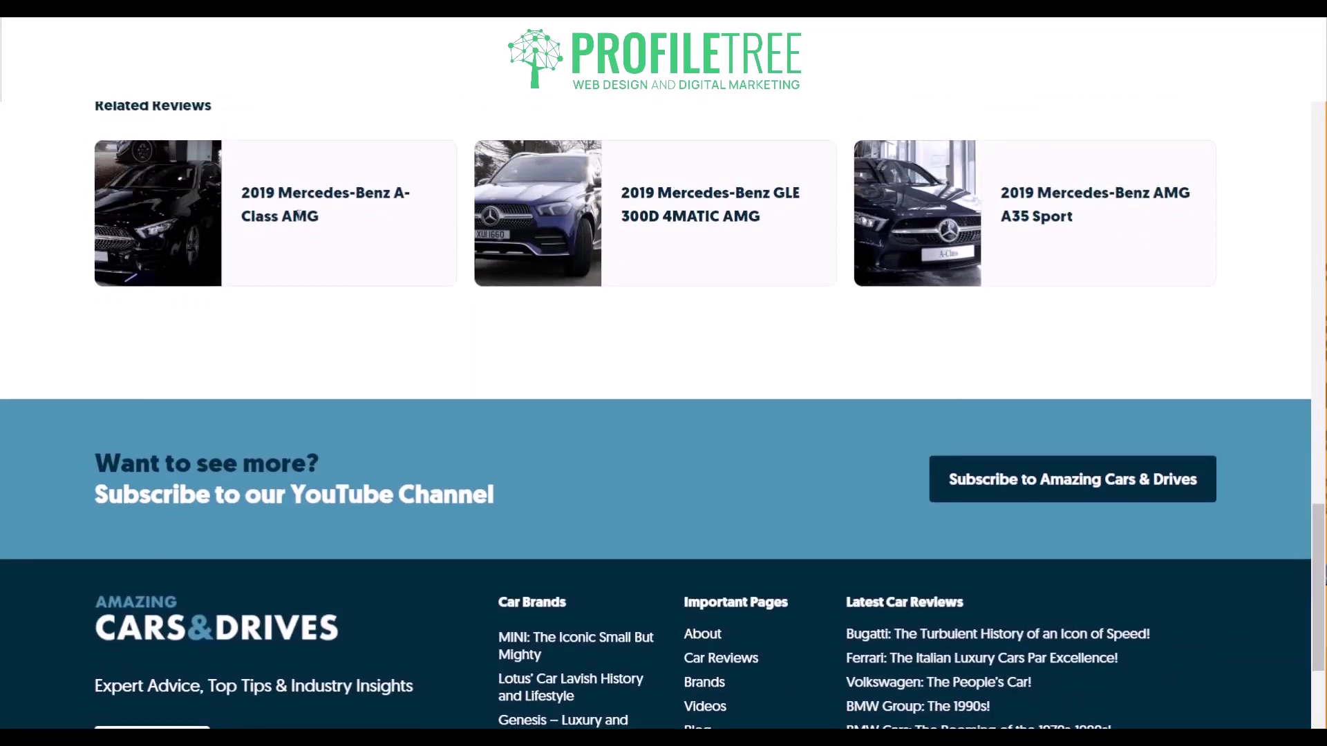
scroll(290, 349, up, 2)
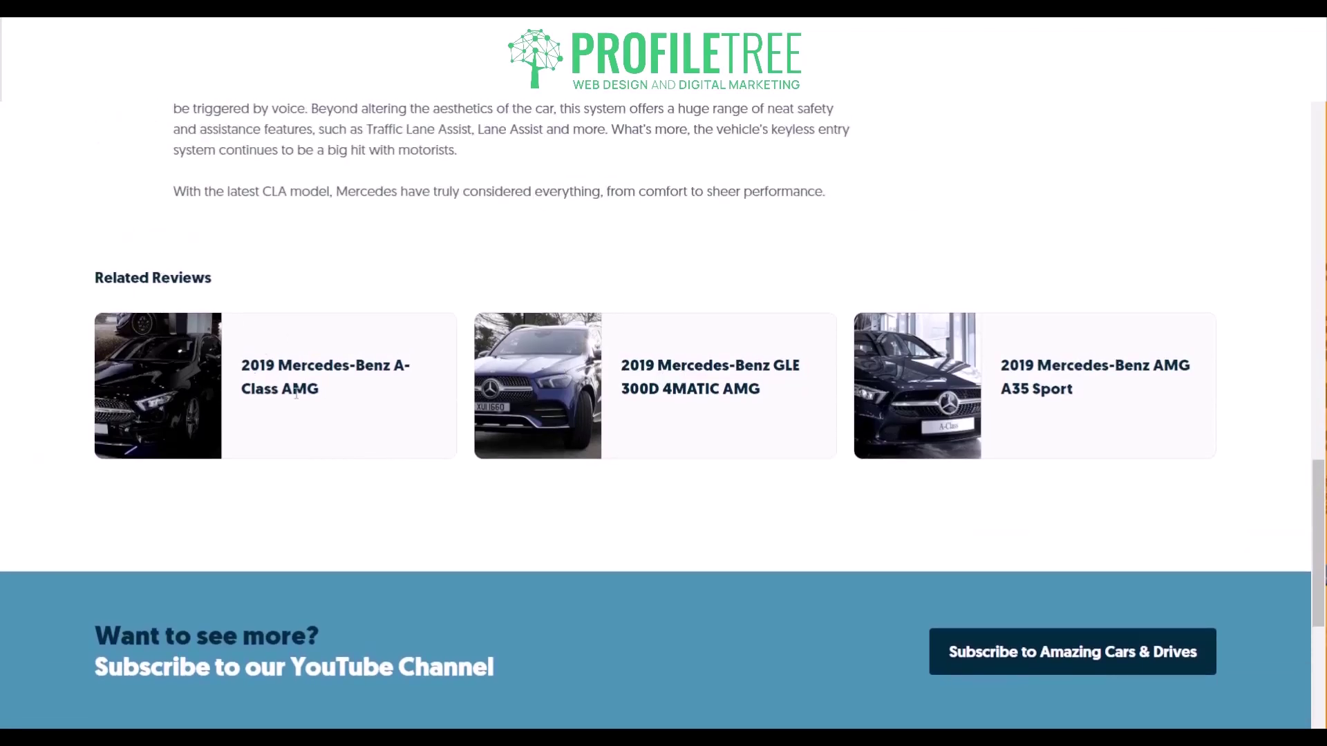
scroll(332, 259, up, 4)
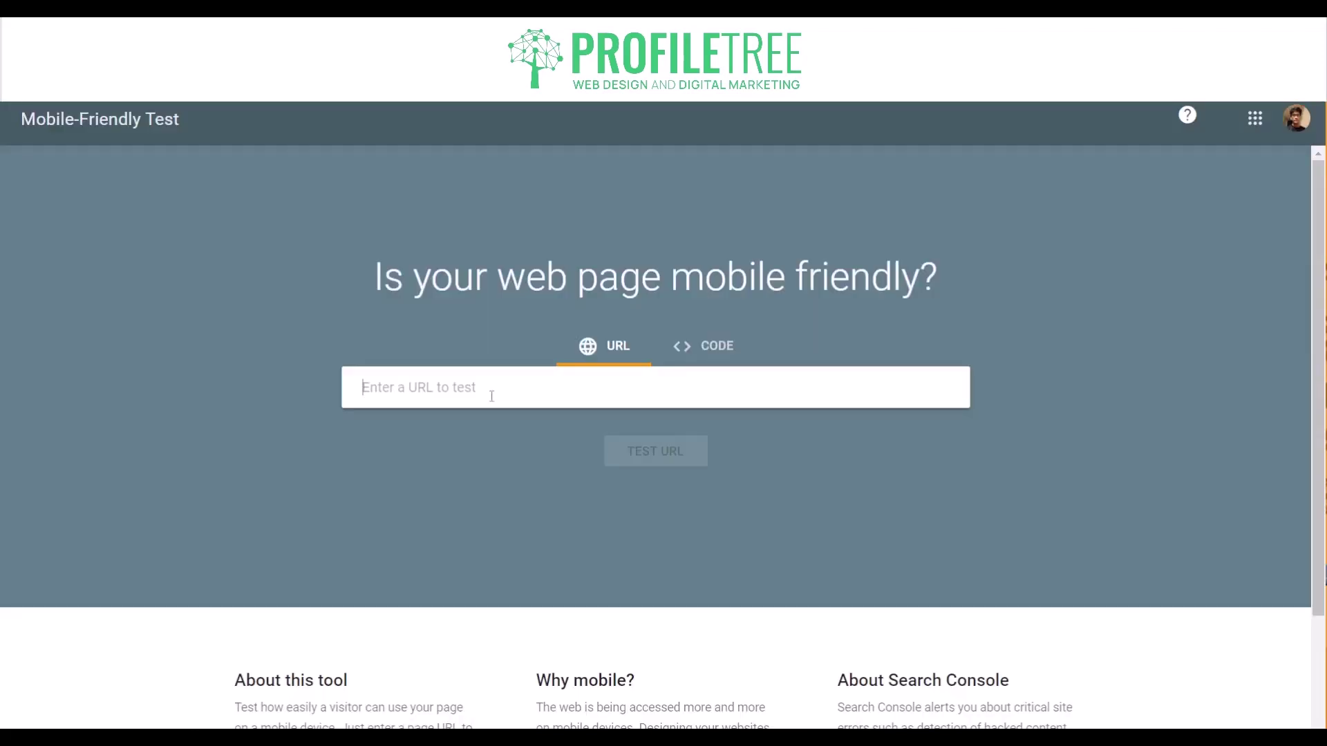
text(https://amazingcarsanddrives.com/car-reviews/2019-mercedes-benz-cla-200-amg/)
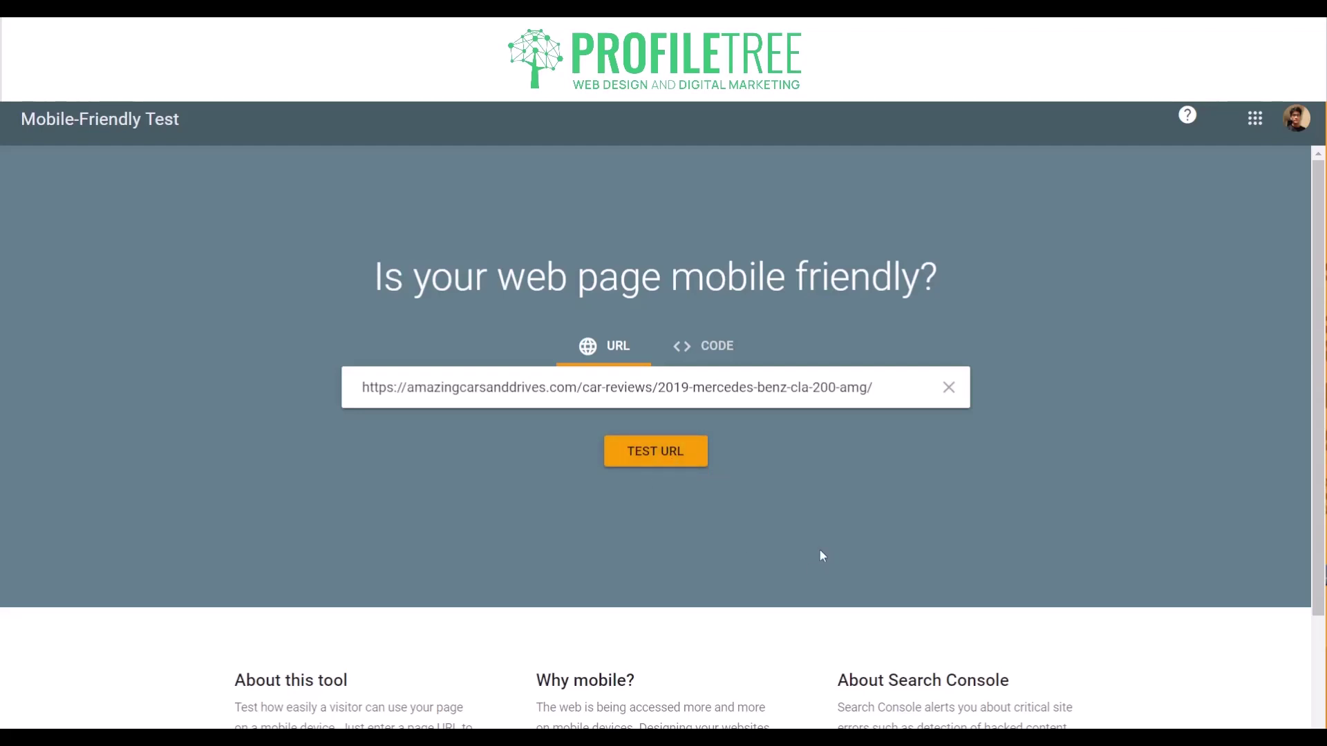
key(Return)
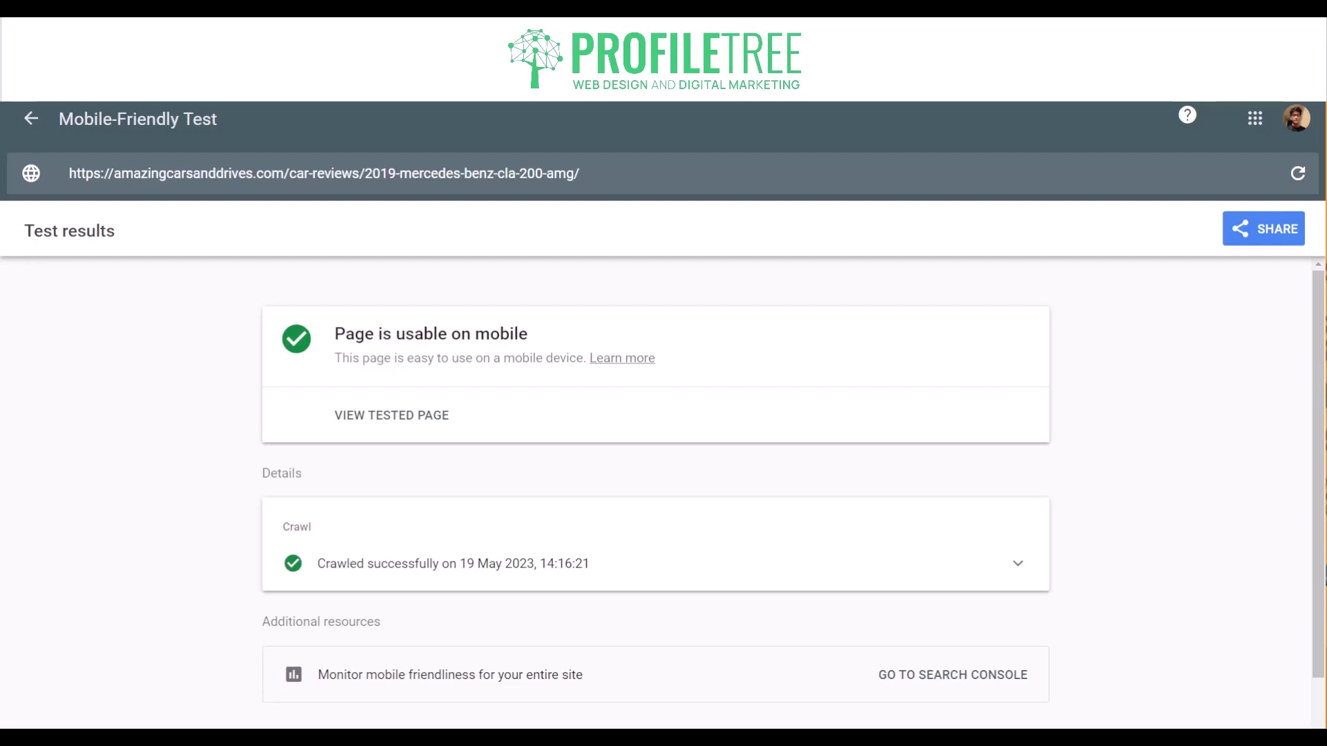
click(383, 425)
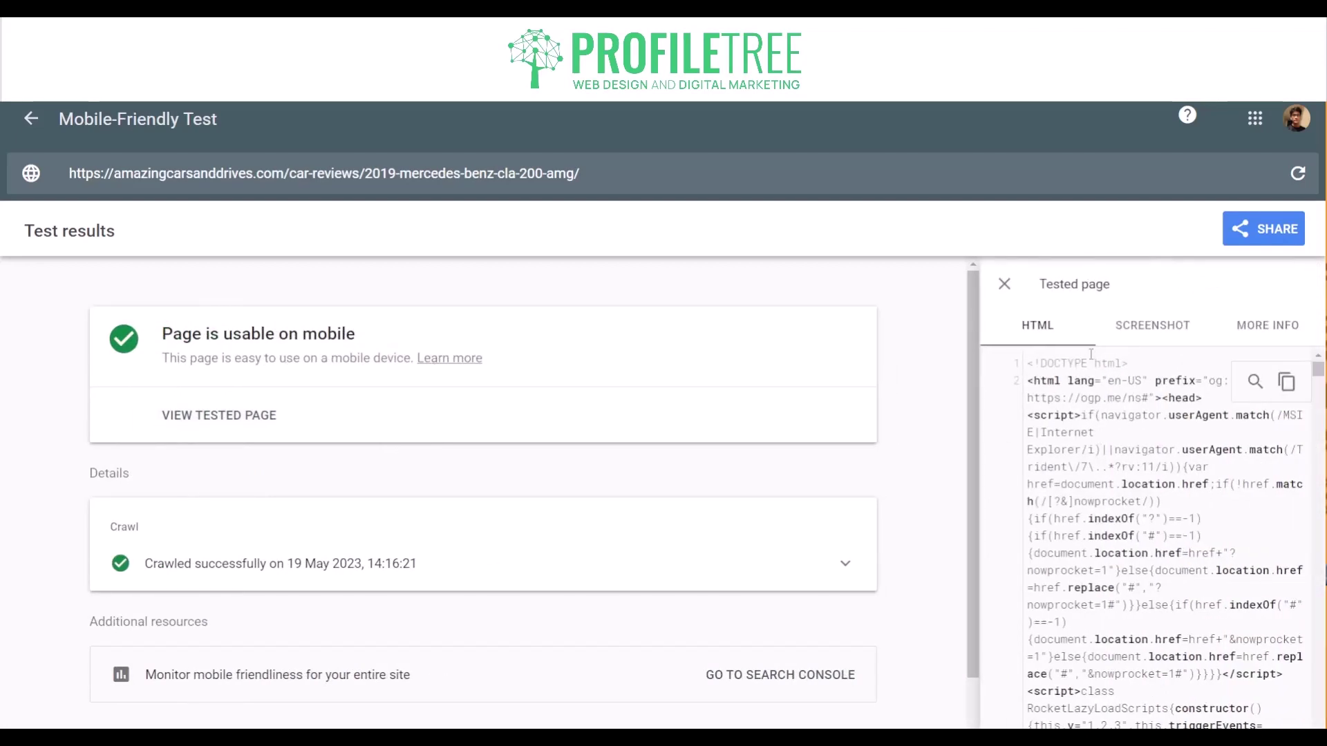
Examine the tested page's rendered smartphone screenshot from header to article text, and open the additional information about the page
click(1140, 326)
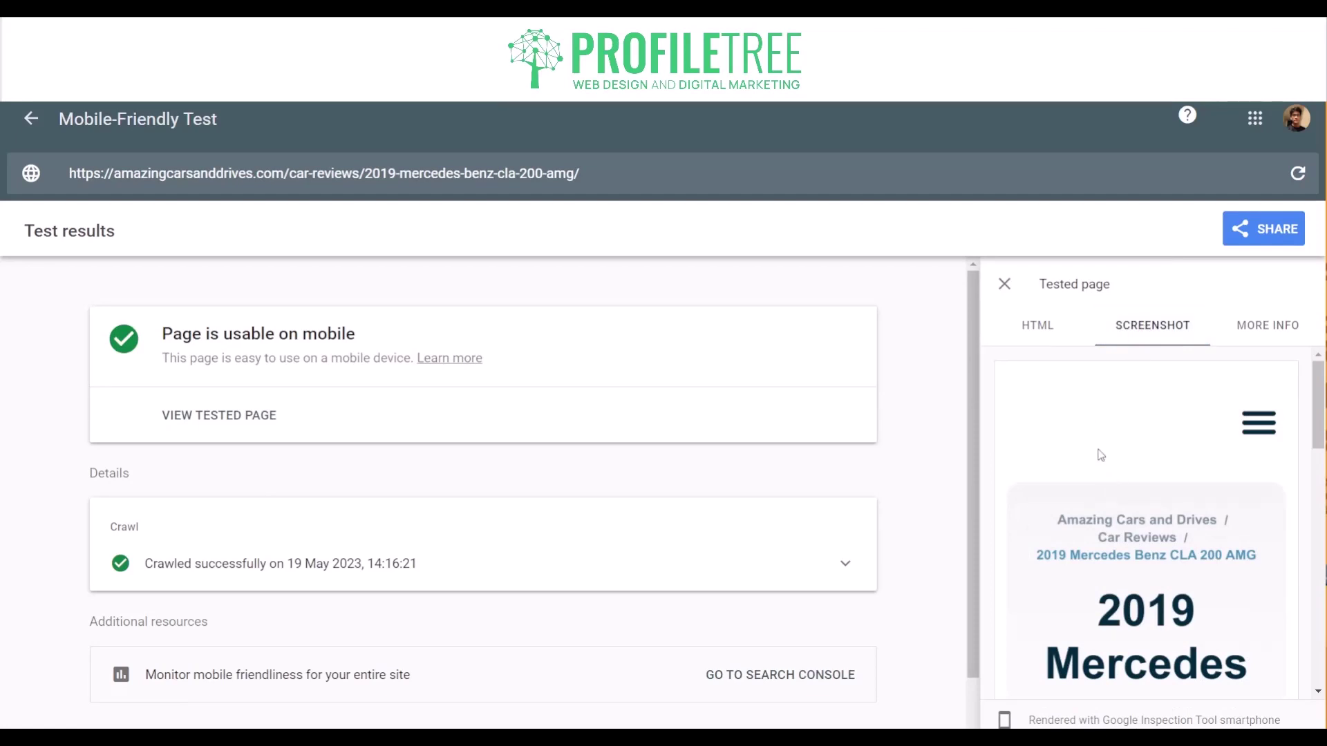
scroll(1101, 456, down, 4)
scroll(1120, 446, up, 4)
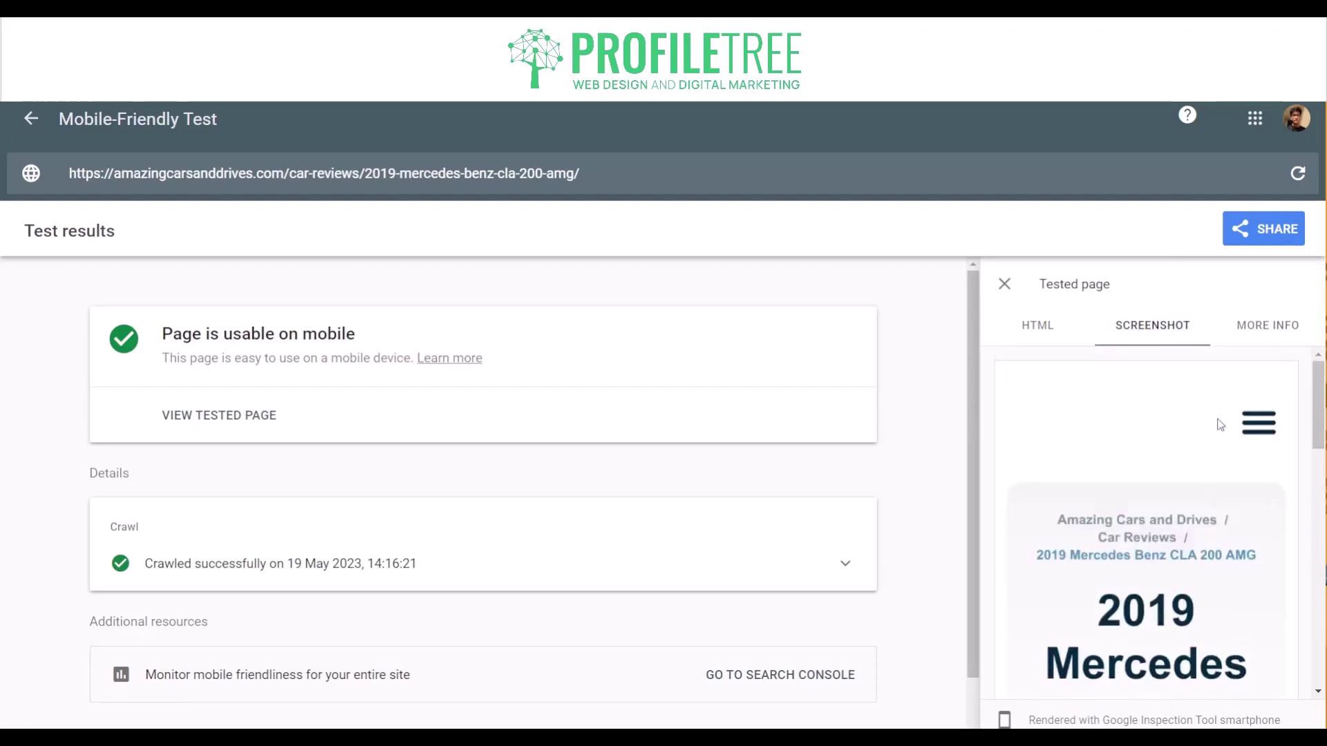
scroll(1262, 432, down, 1)
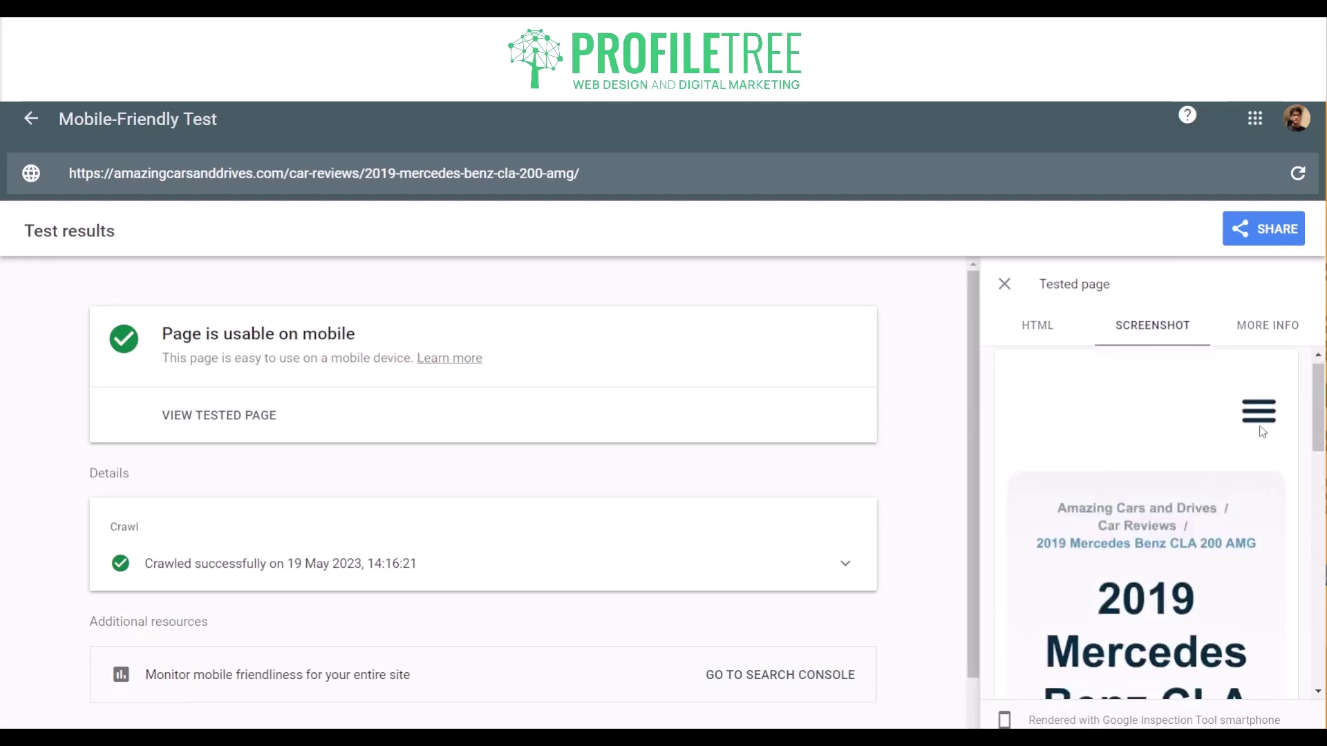
scroll(1217, 497, down, 8)
scroll(1137, 513, up, 5)
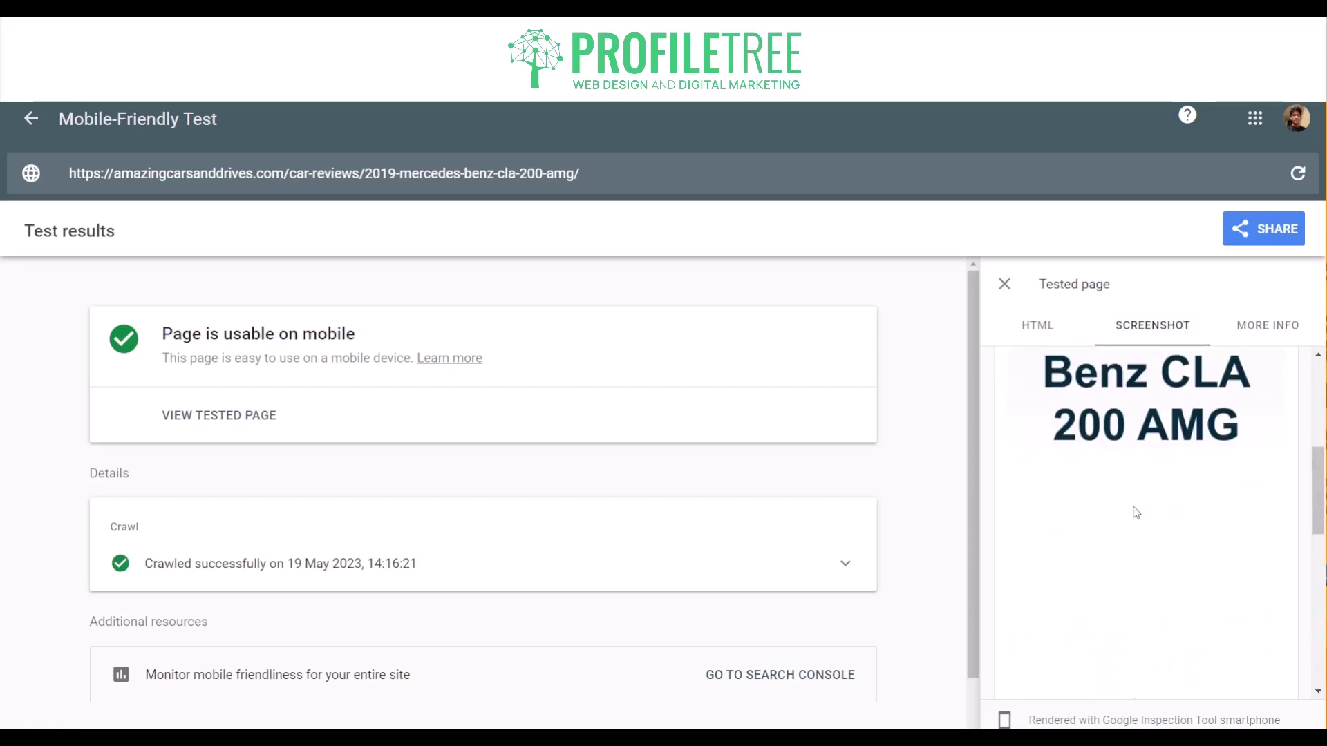
scroll(1136, 513, down, 5)
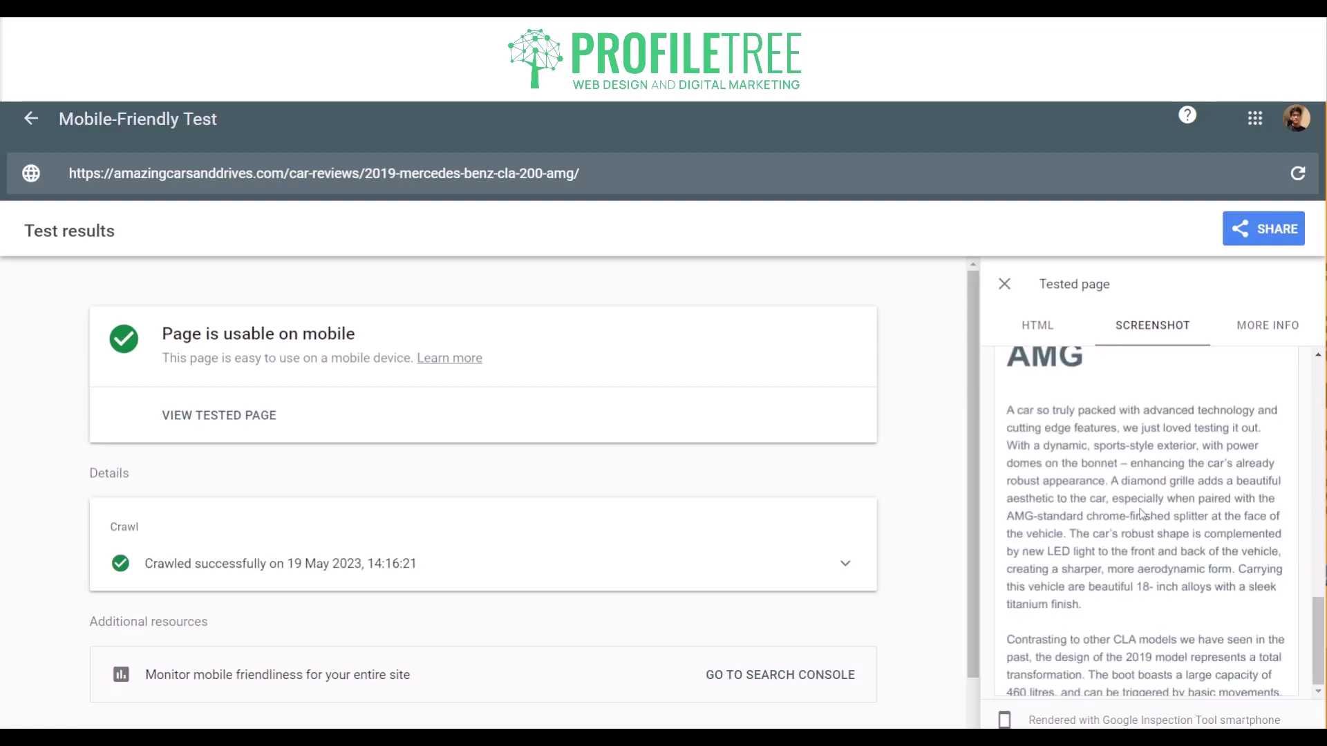
scroll(1140, 513, up, 8)
scroll(1113, 485, down, 3)
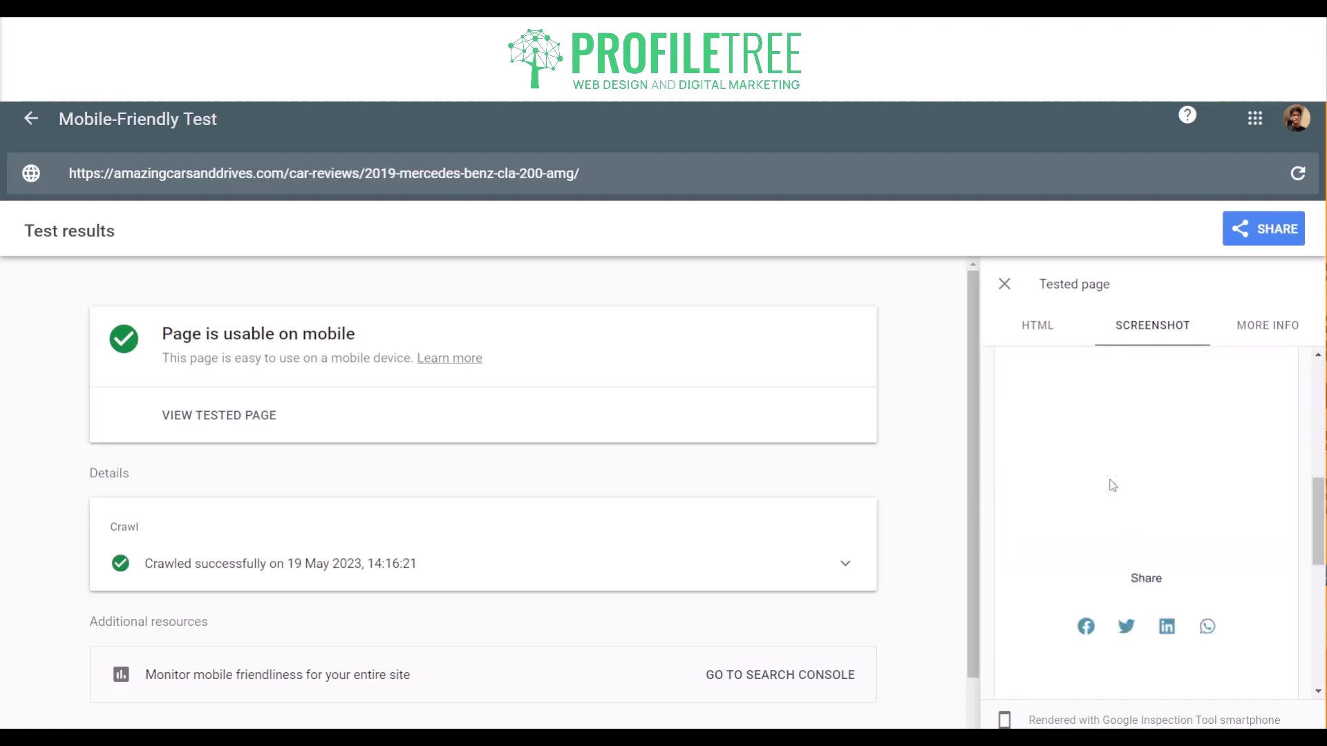
scroll(1113, 485, down, 4)
scroll(1106, 525, up, 6)
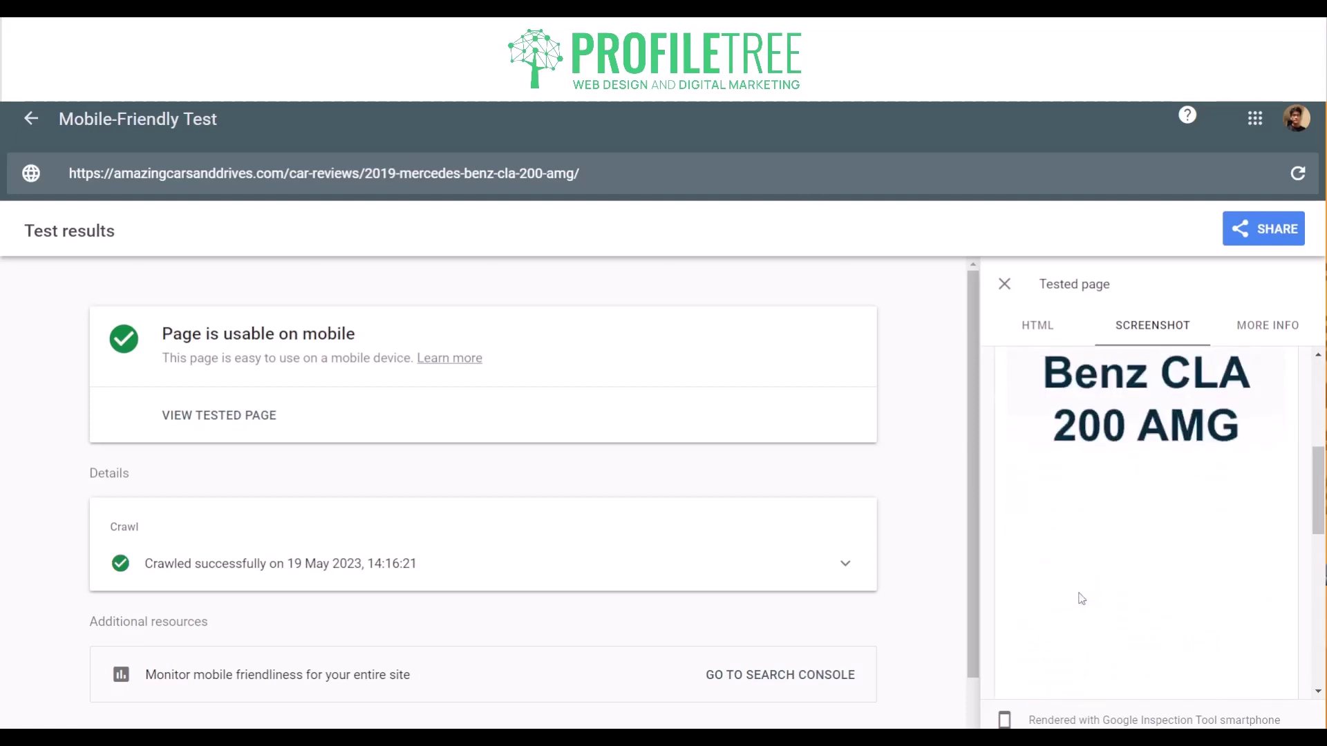
scroll(1081, 599, up, 3)
click(1259, 328)
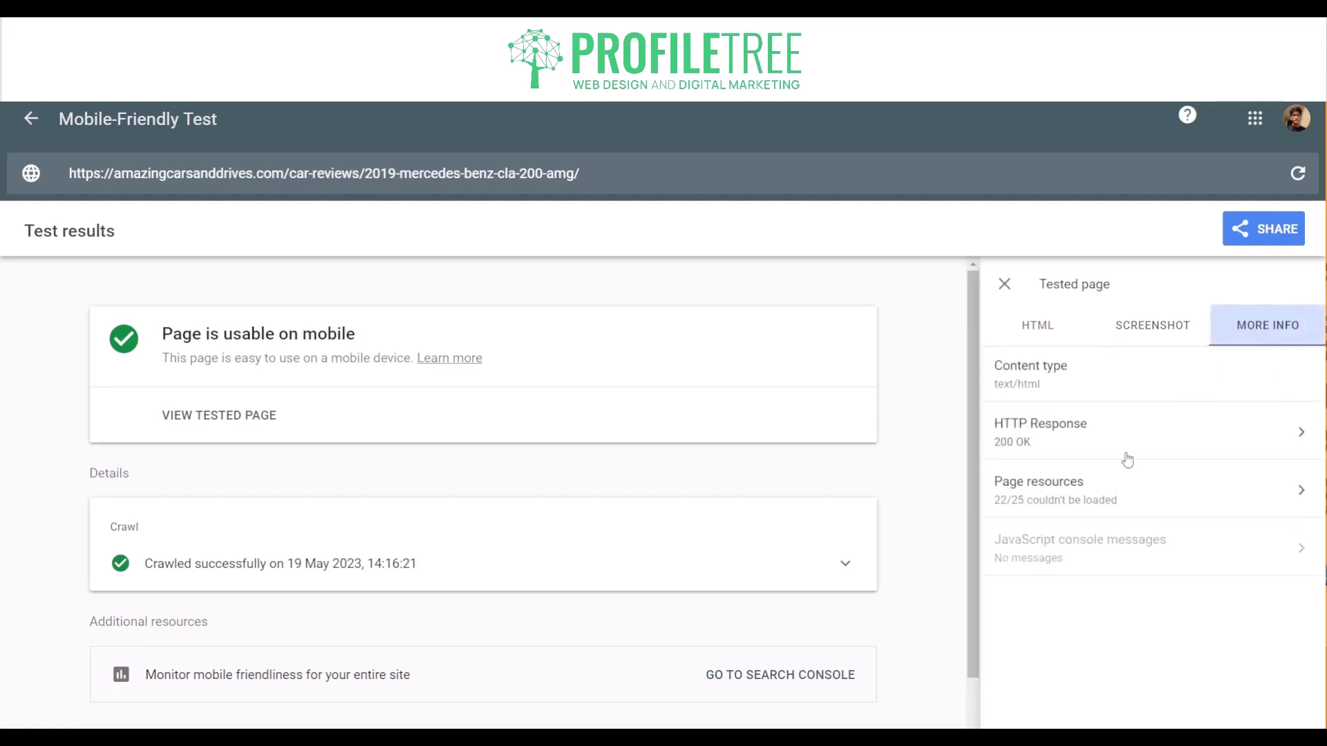
Examine the tested page's HTTP response and the list of page resources, including the ones that couldn't be loaded
click(1082, 442)
click(1005, 374)
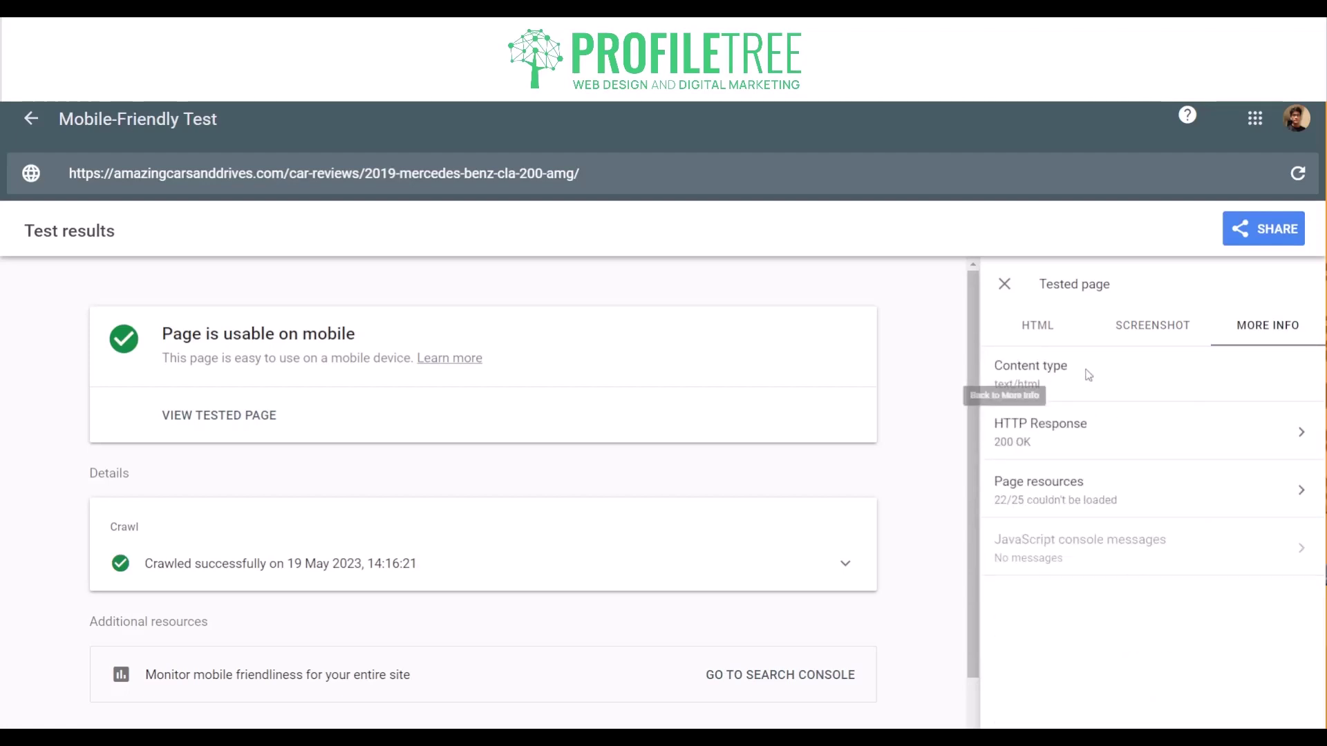
click(1063, 488)
scroll(1092, 498, down, 5)
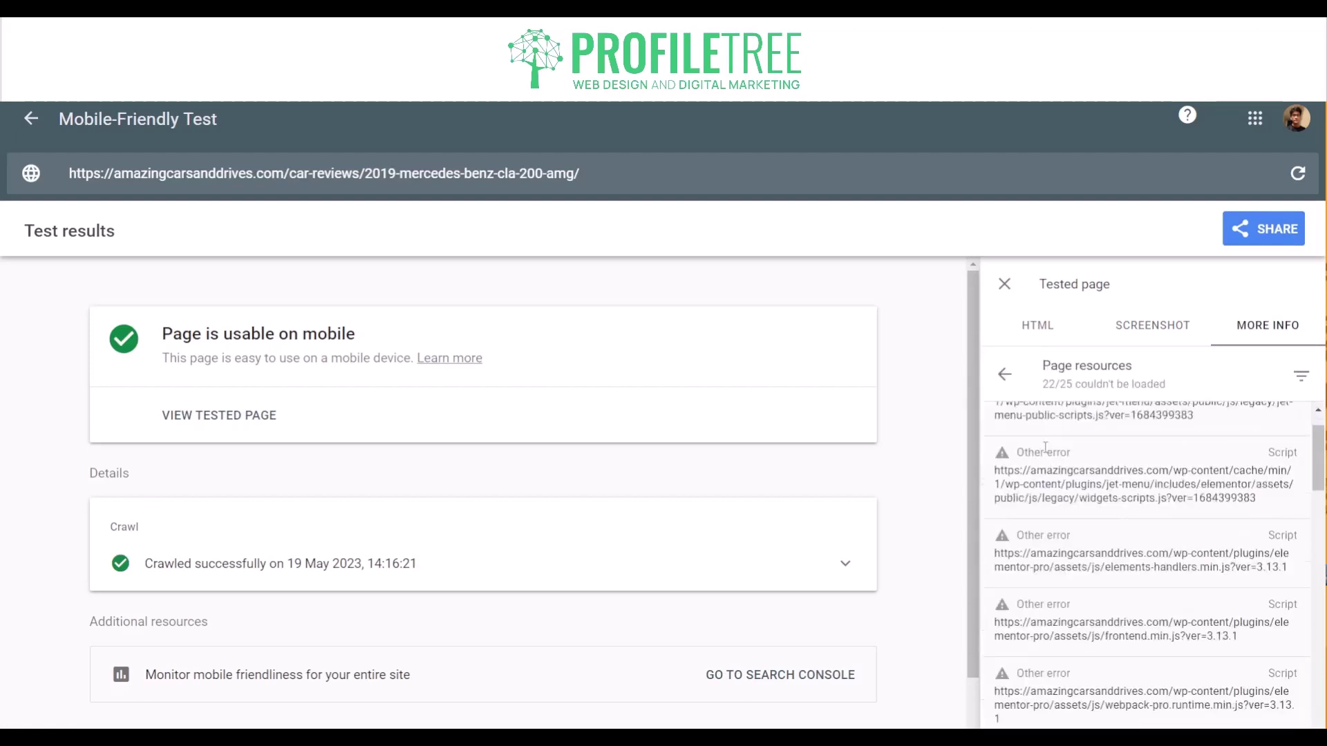
click(1007, 377)
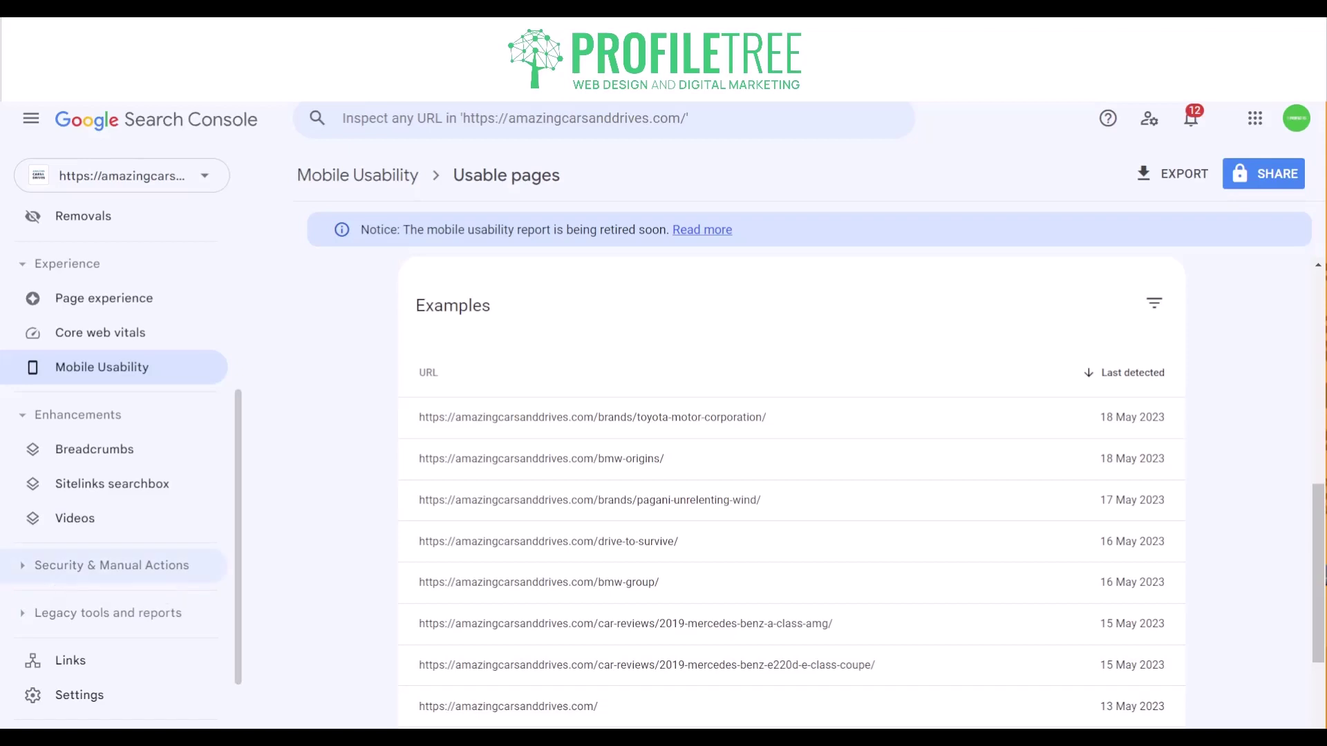
Review the Security issues and Manual actions reports for amazingcarsanddrives.com in Google Search Console
click(24, 566)
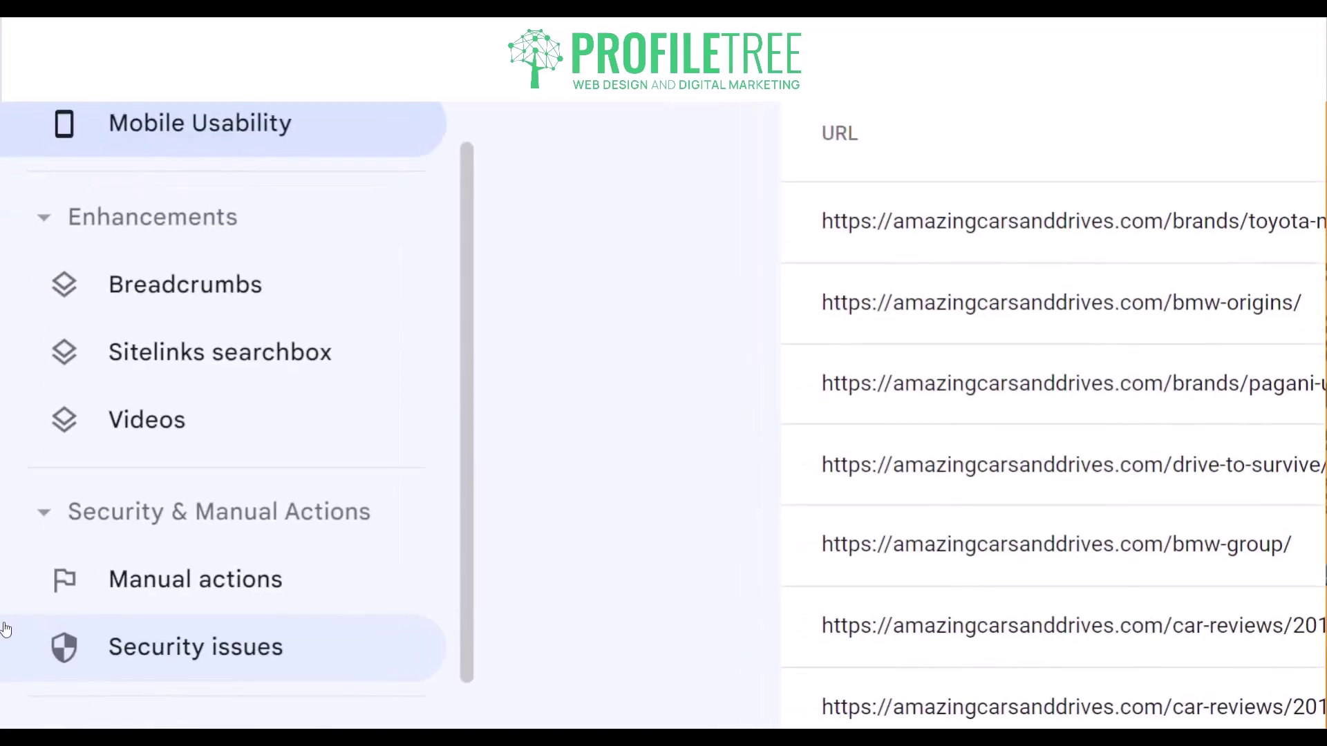
click(96, 660)
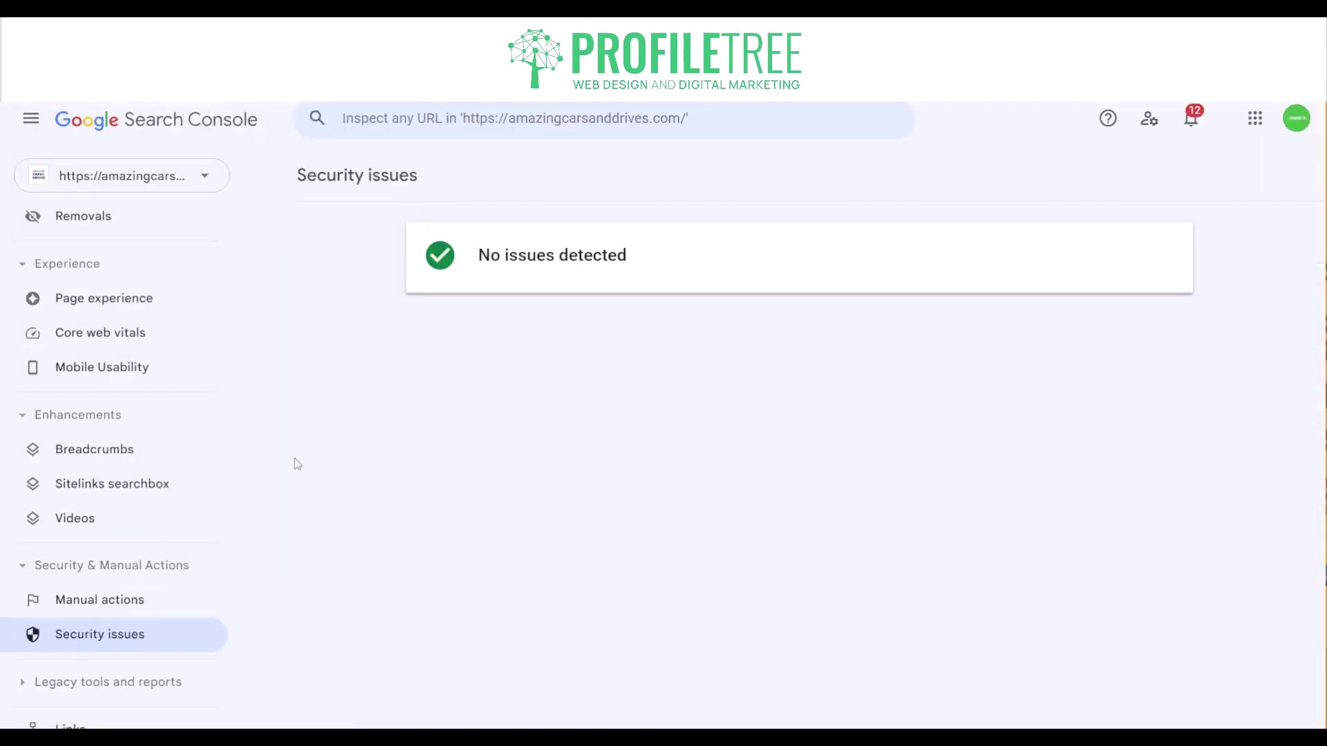
click(131, 598)
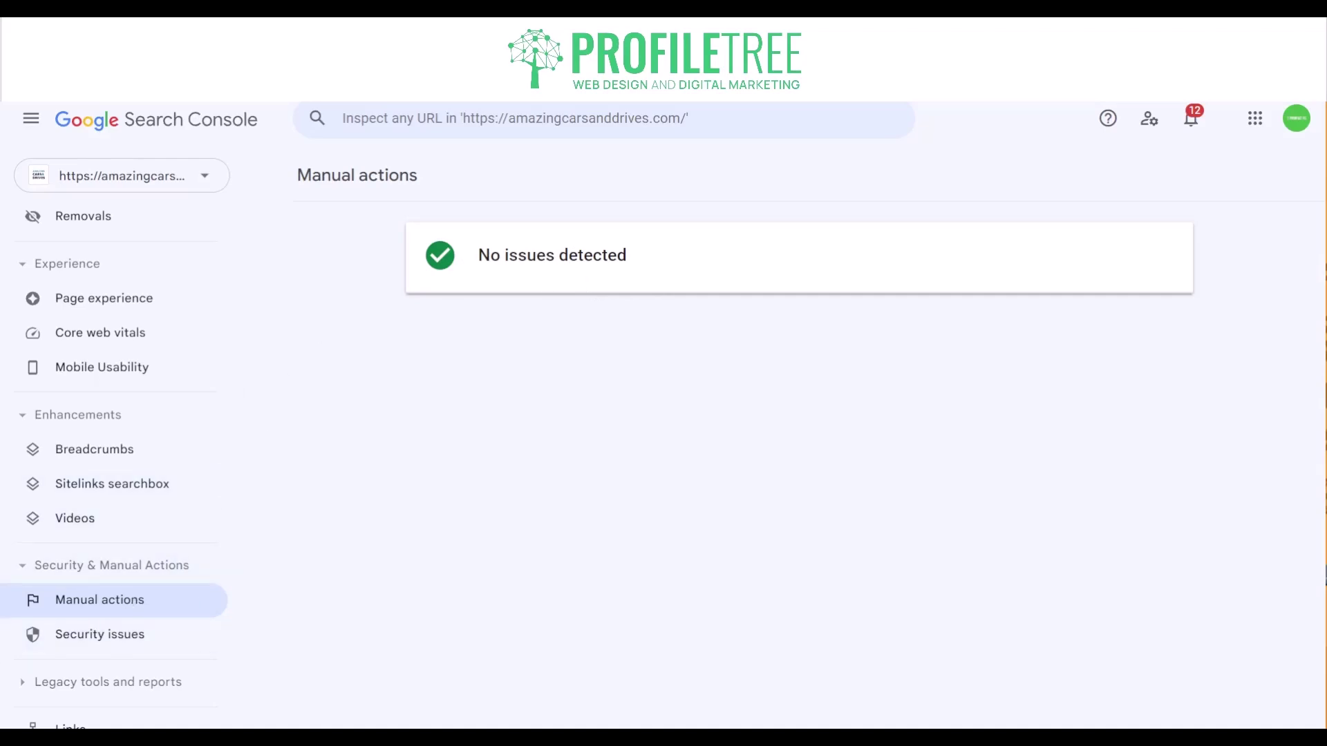
scroll(103, 484, up, 5)
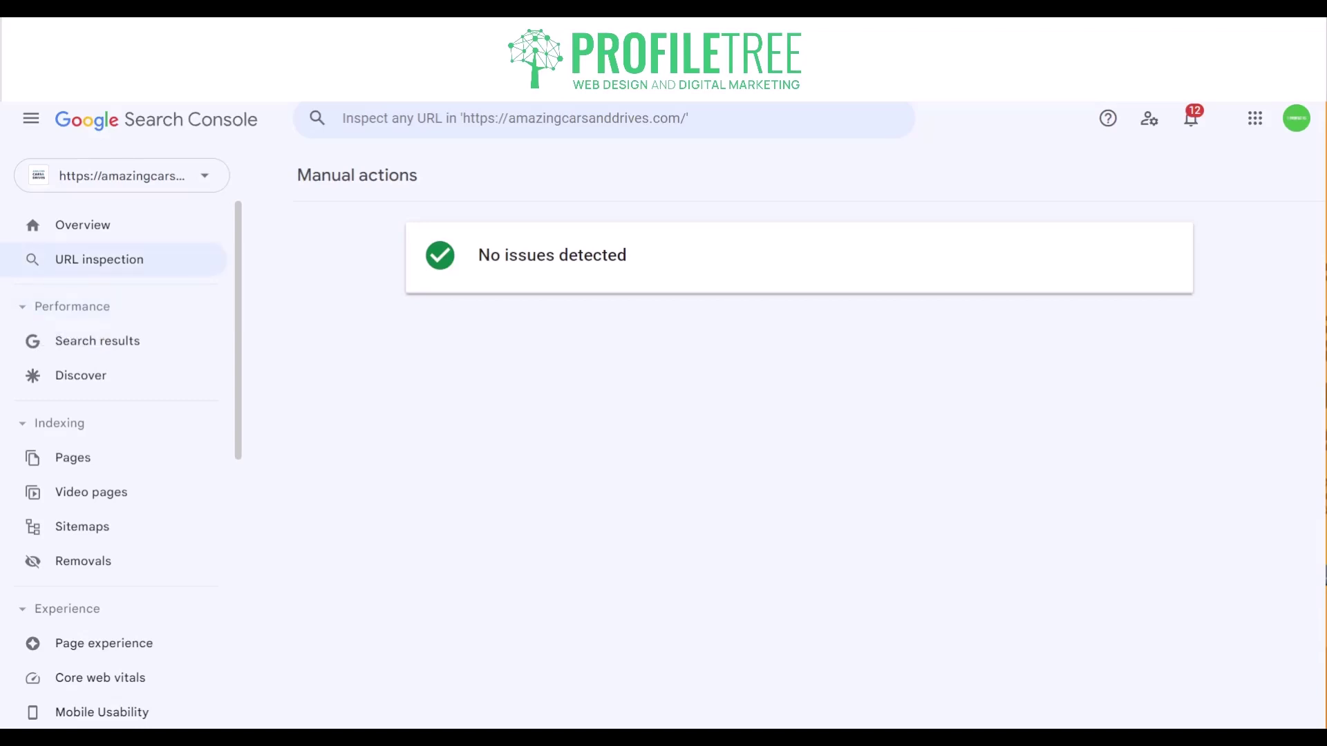
click(174, 265)
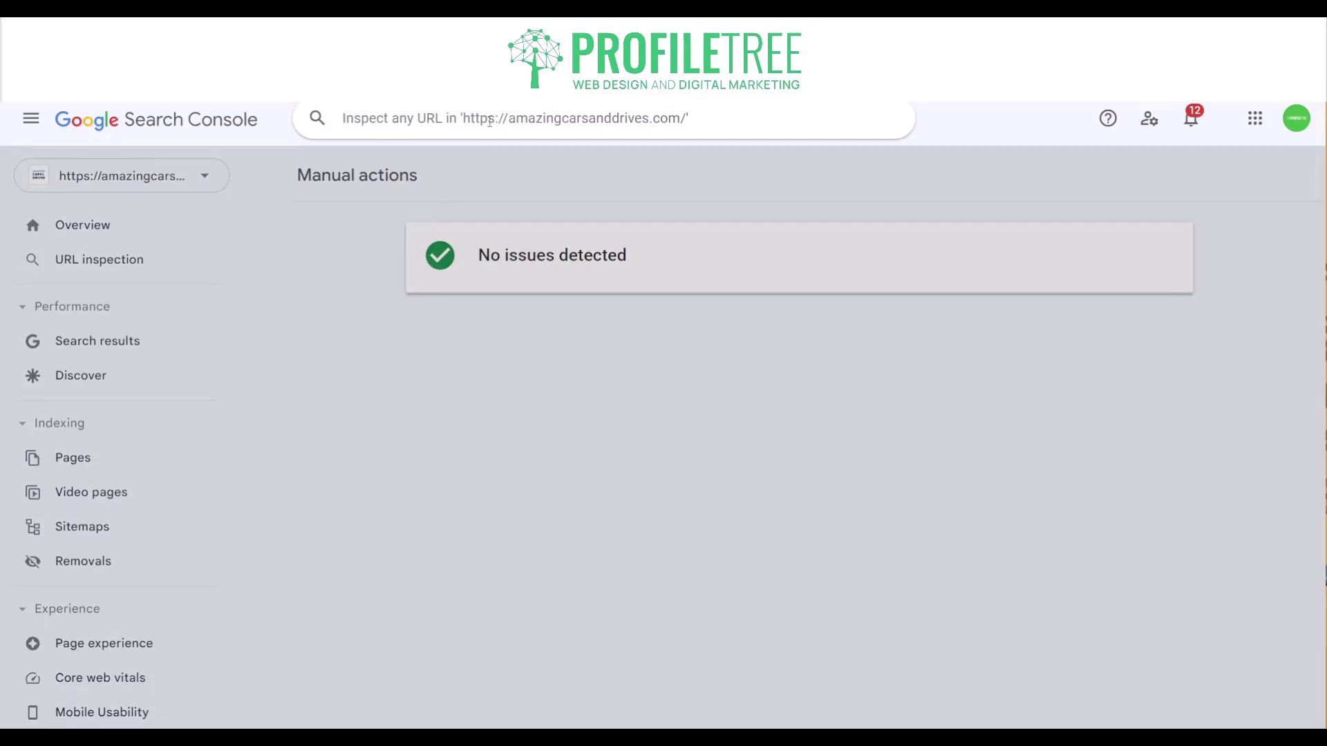
text(https://amazingcarsanddrives.com/car-reviews/2019-mercedes-benz-cla-200-amg/)
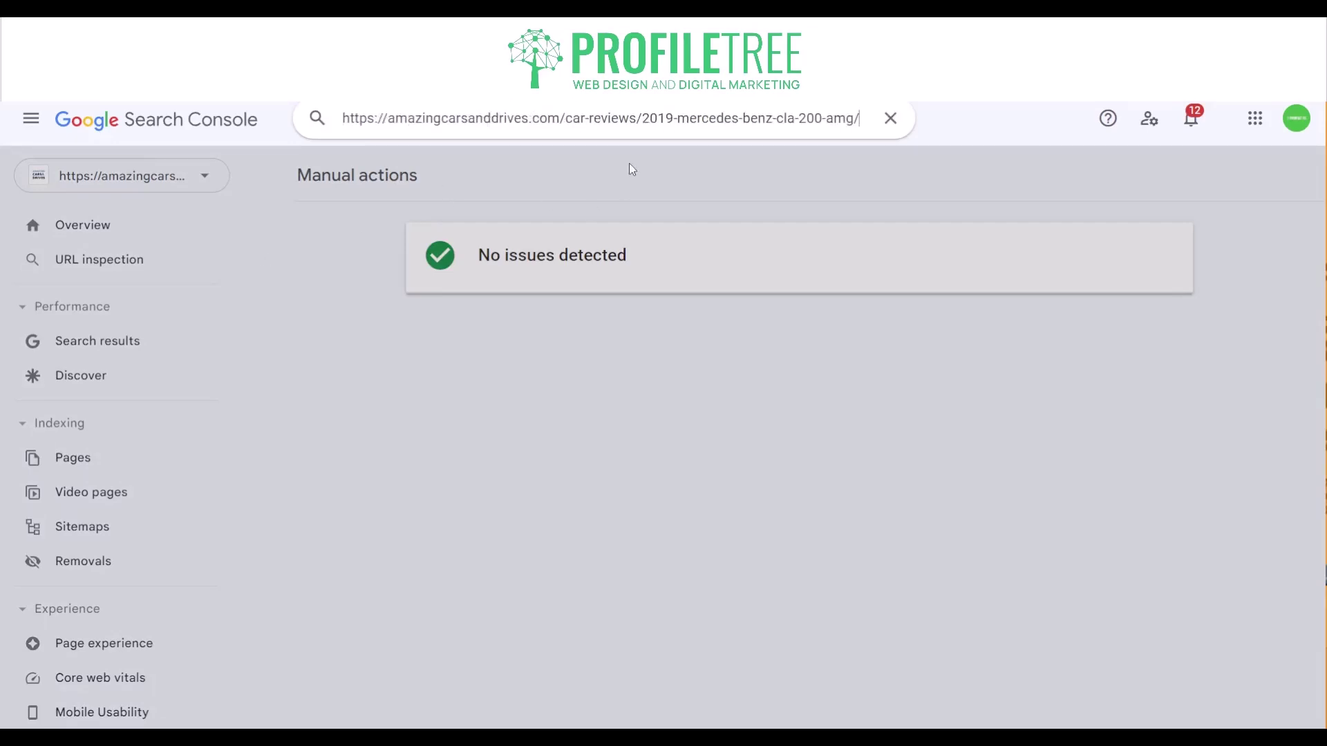
key(Return)
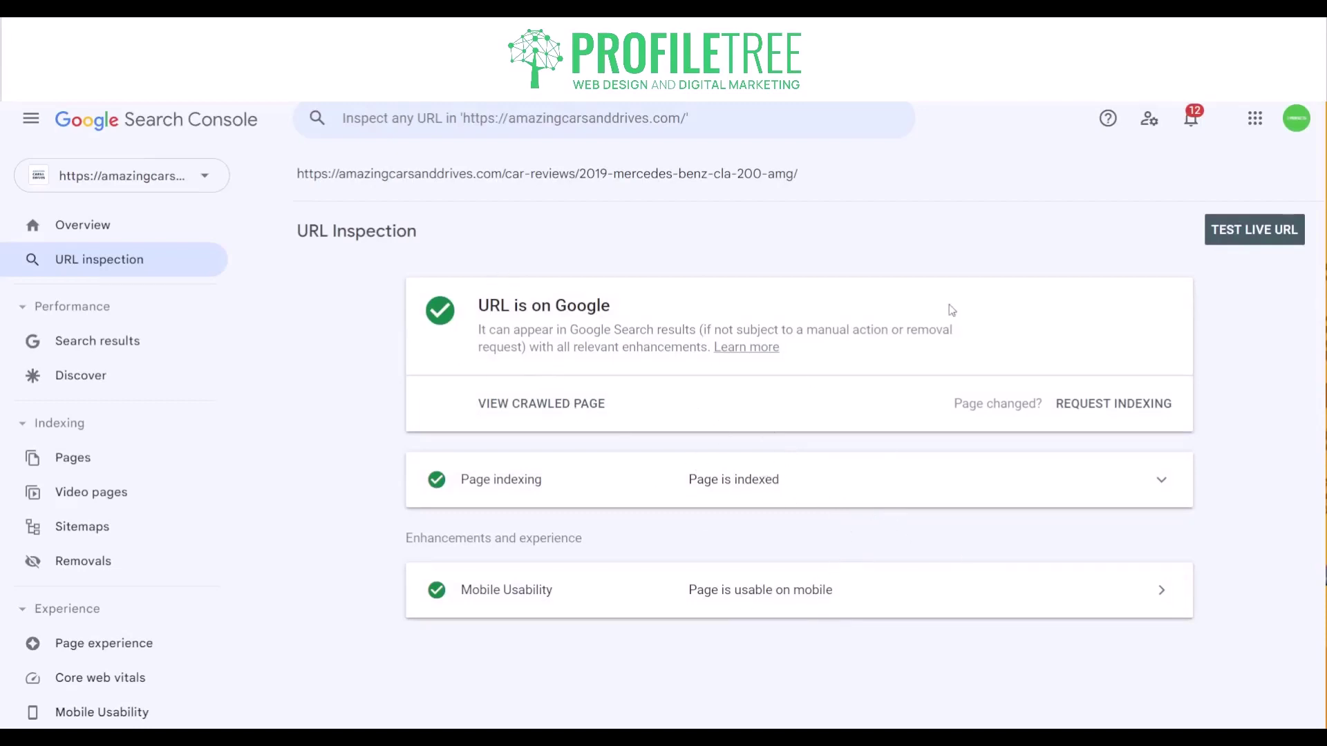
click(1248, 231)
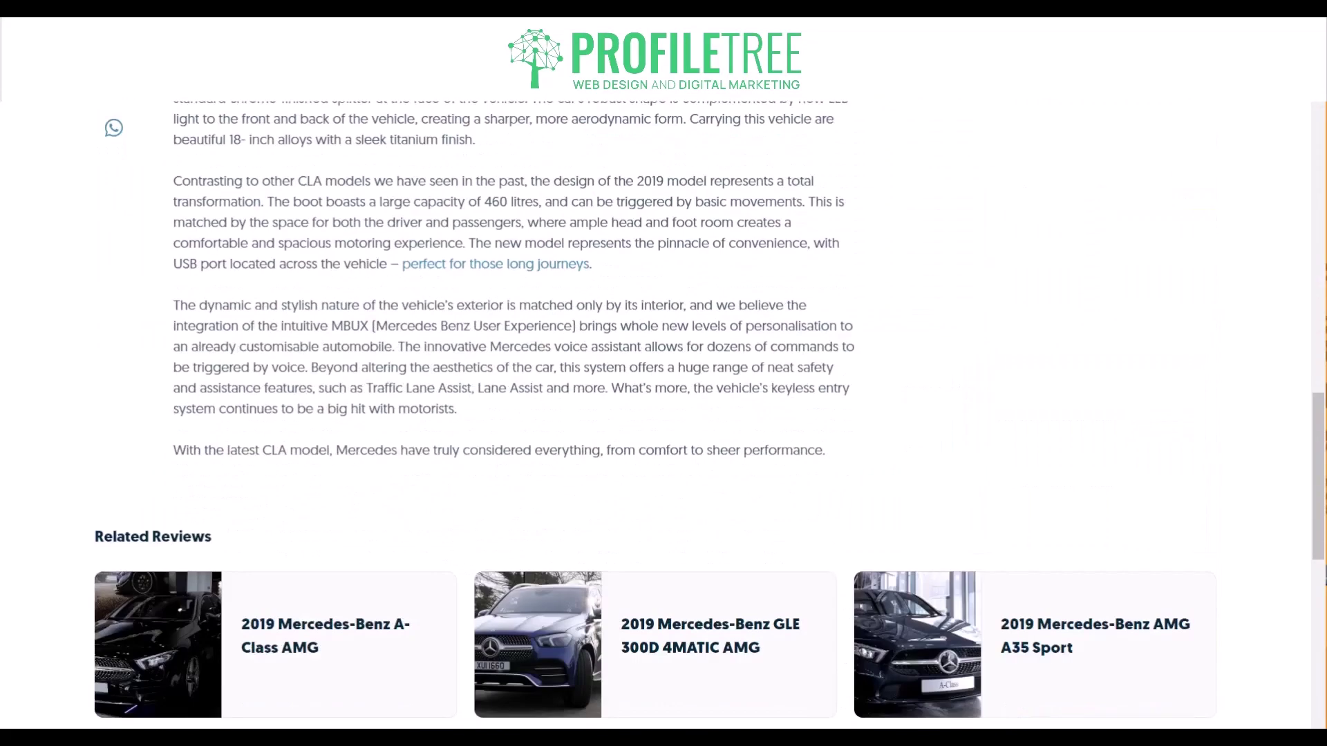
scroll(663, 415, down, 5)
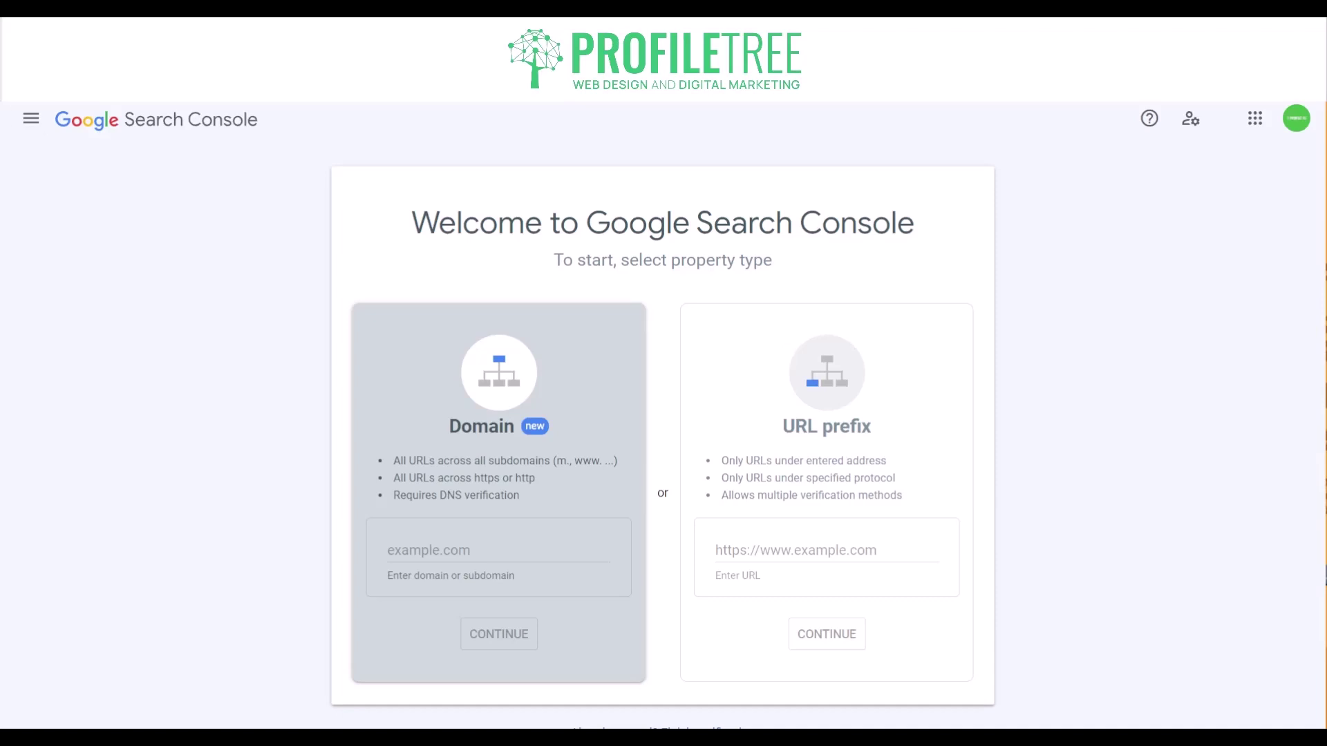
Look through the list of existing Search Console properties down to its end, and close the list
click(31, 118)
click(123, 177)
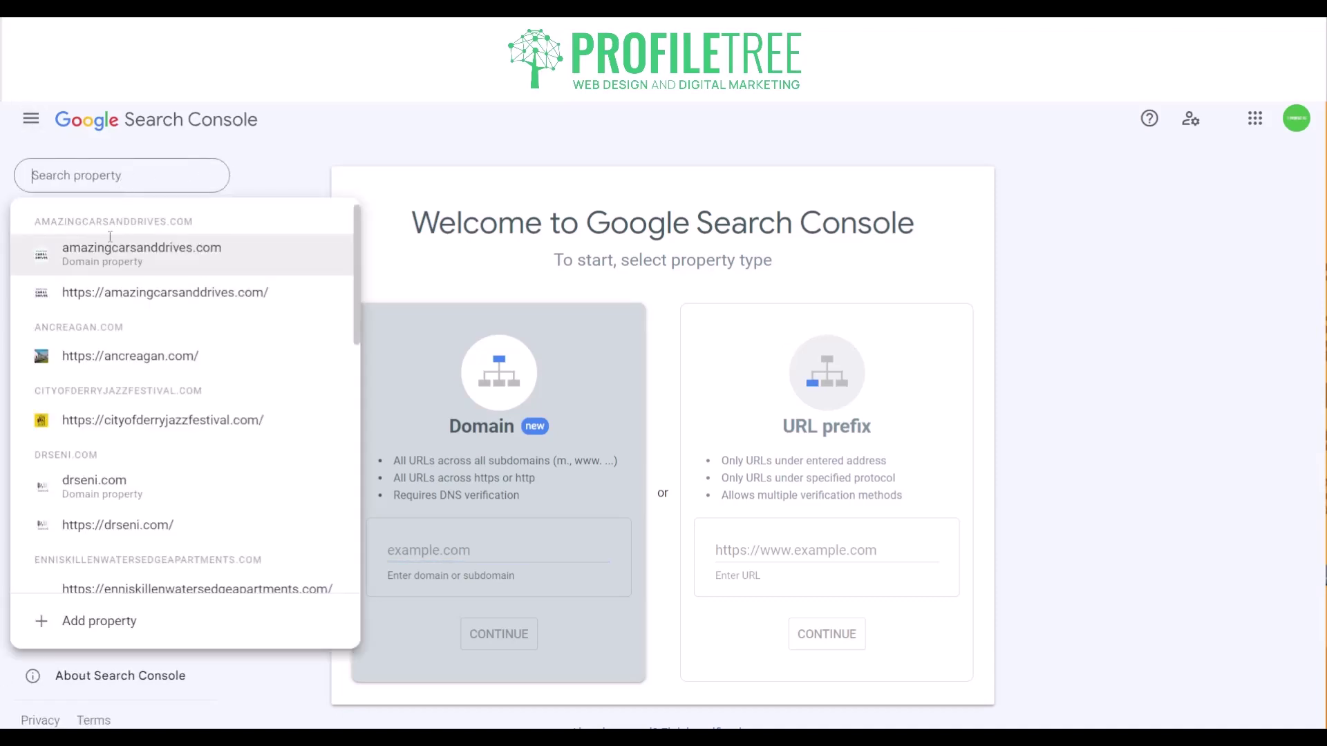
scroll(173, 407, down, 10)
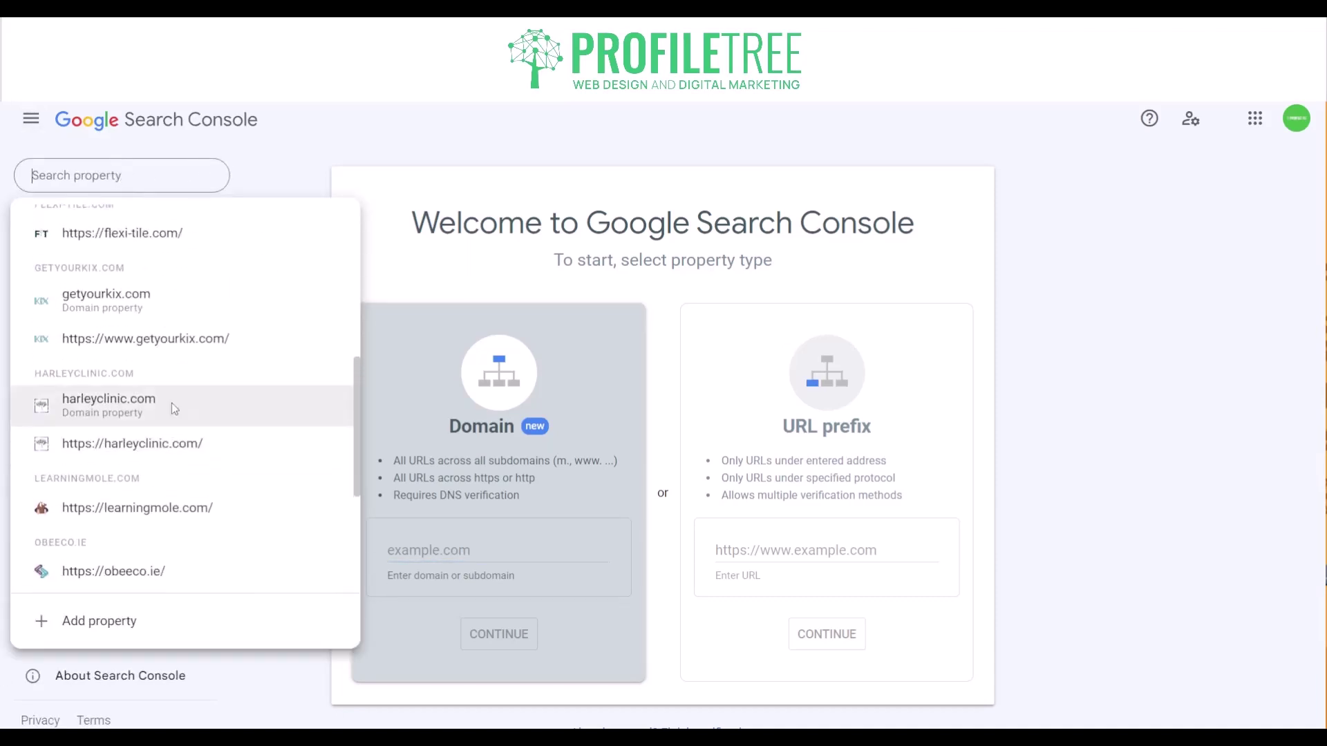
scroll(159, 456, down, 4)
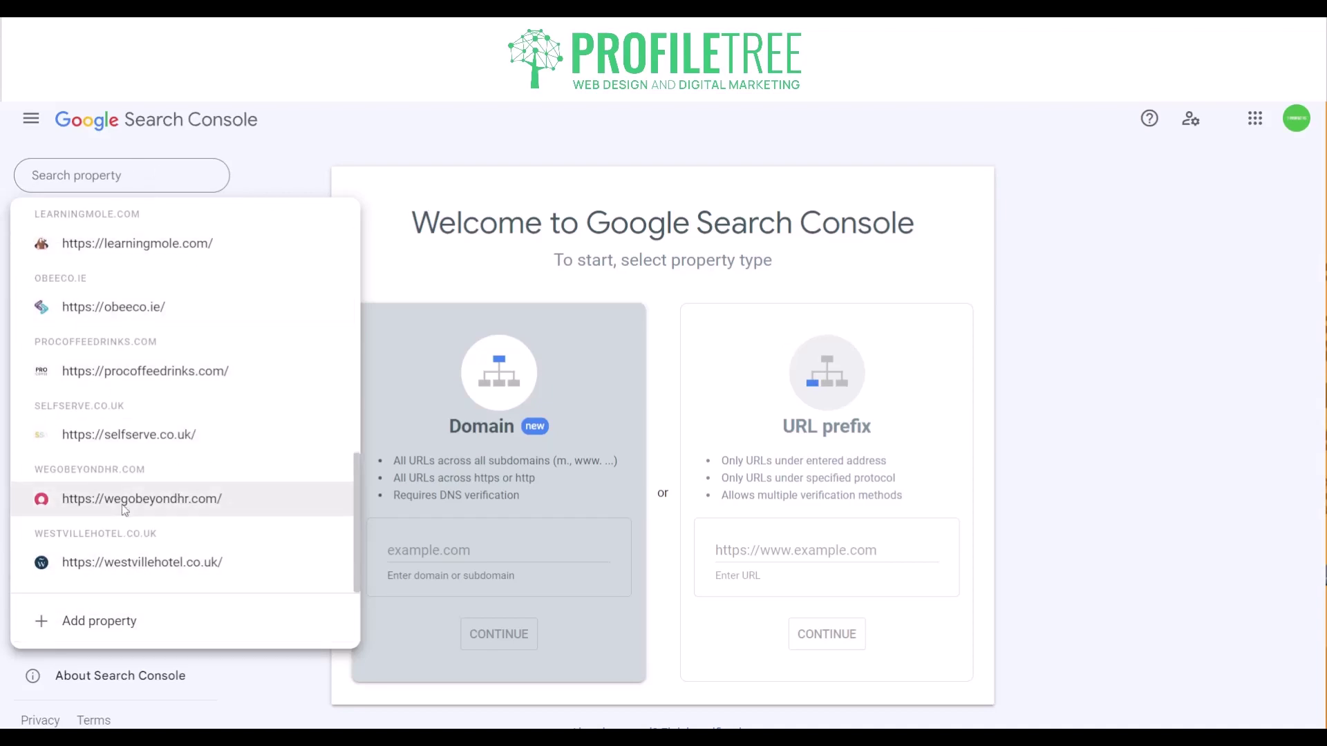
click(166, 195)
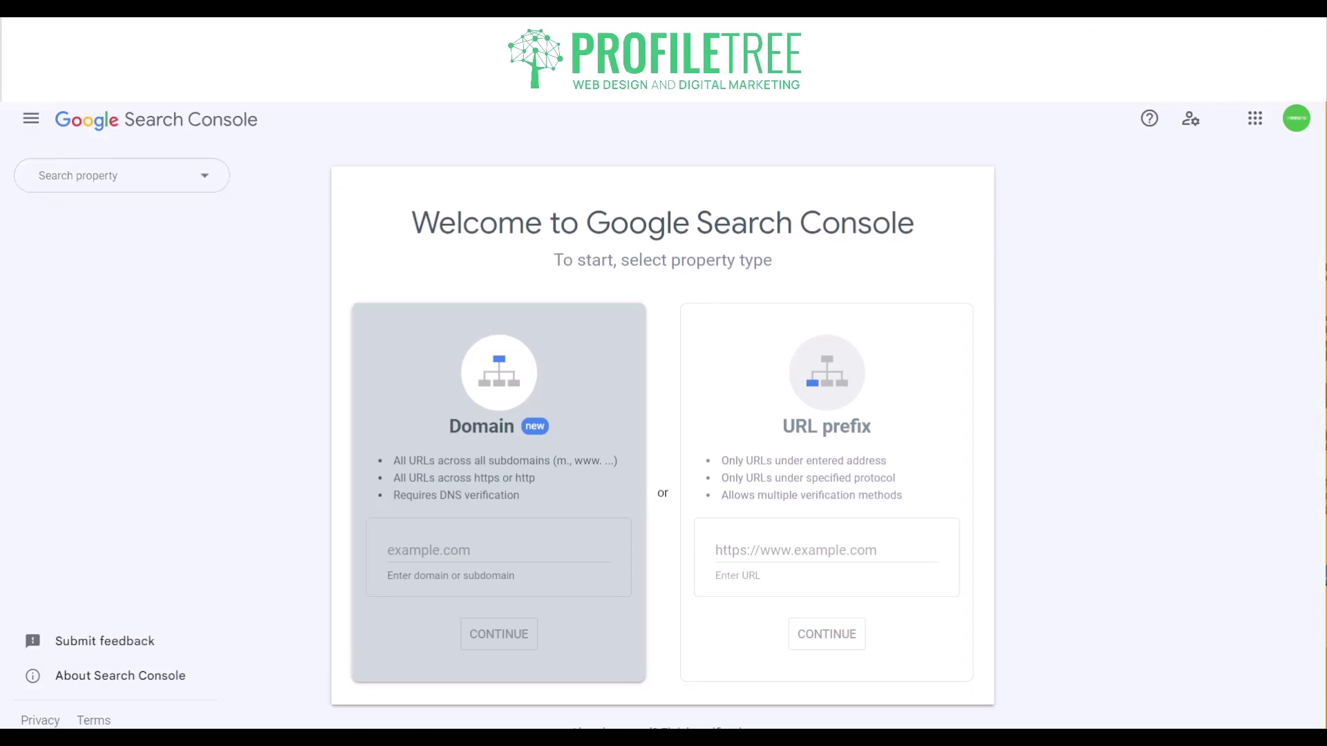
click(794, 551)
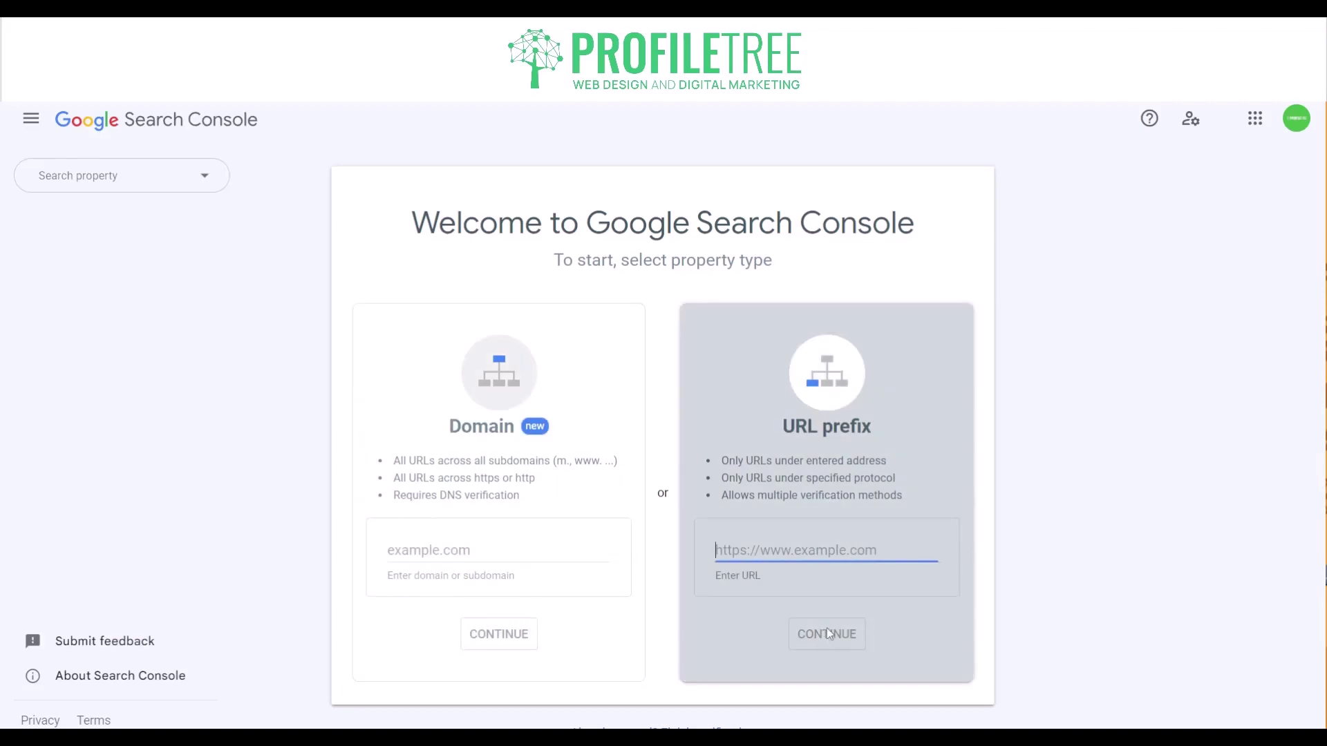
text(https://www.webdesignbelfast.xyz/)
click(827, 636)
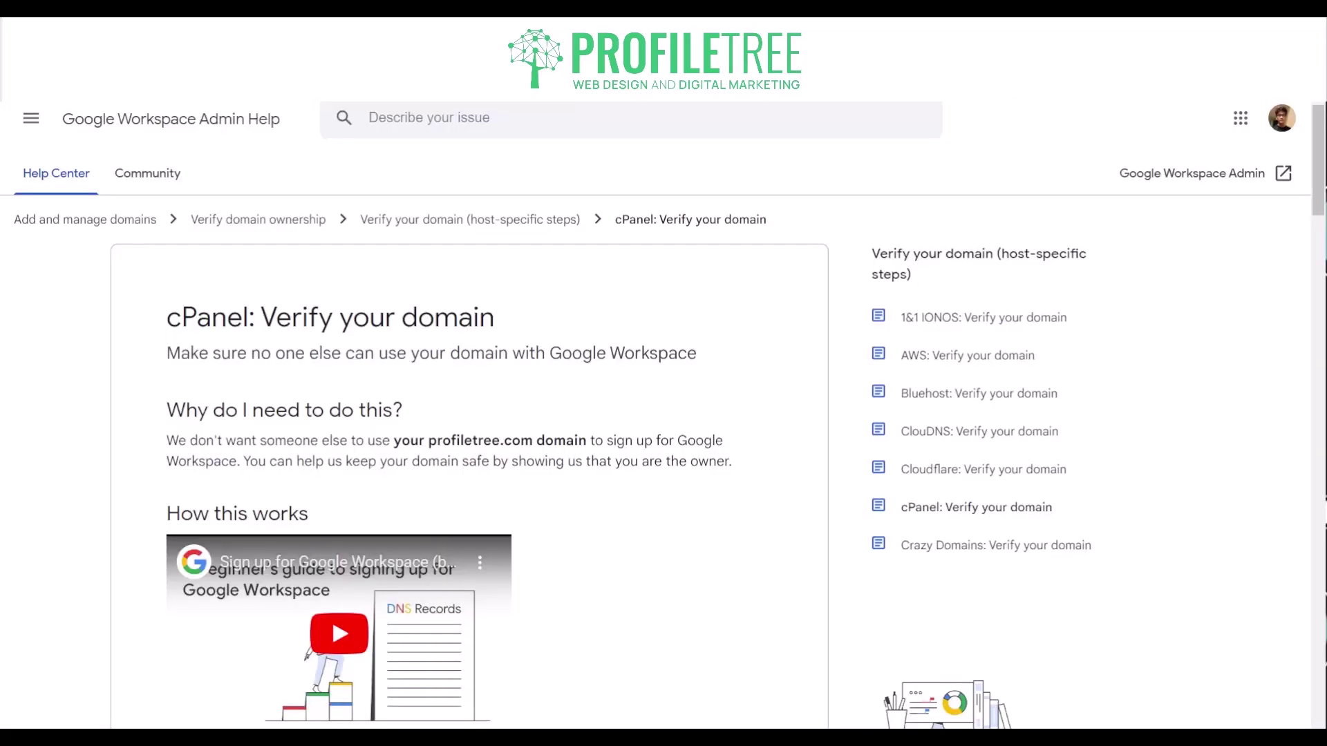
Read the cPanel domain verification guide, covering DNS records, adding the verification code as a TXT record and telling Google to verify it
scroll(470, 436, down, 15)
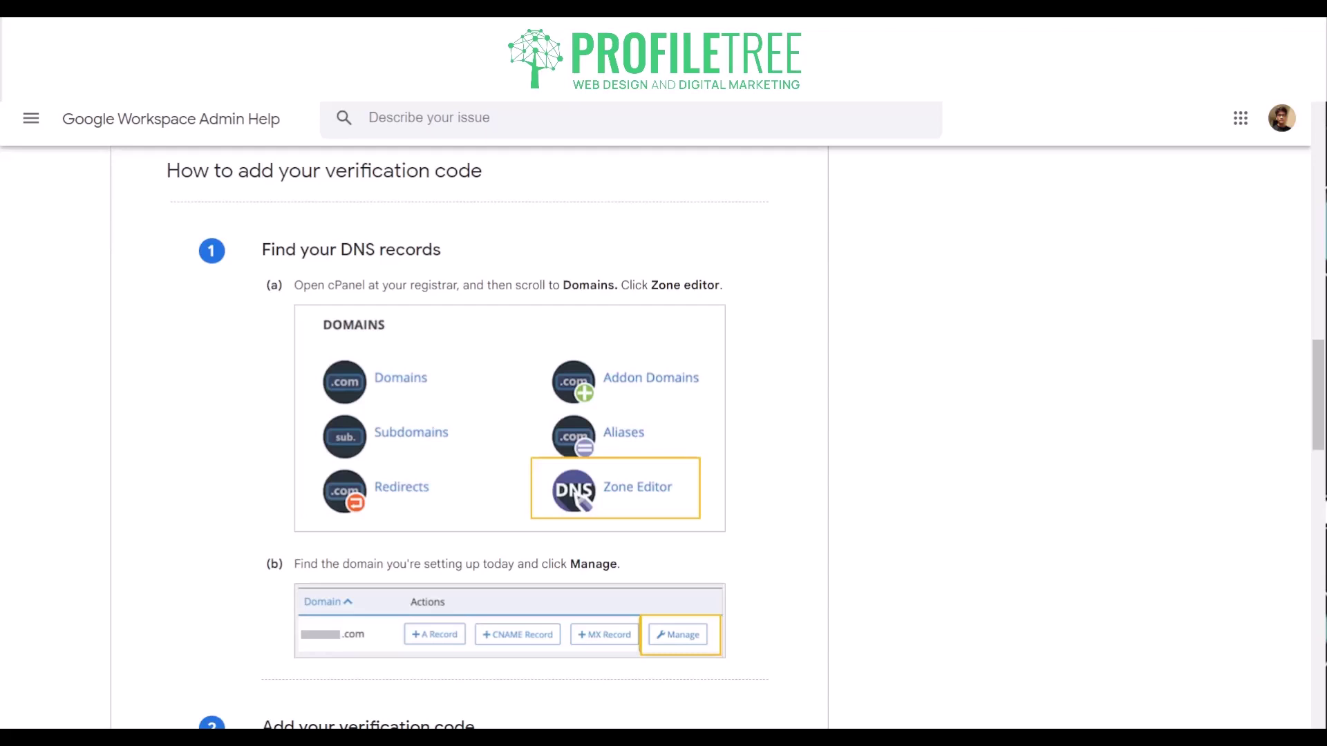
scroll(470, 436, down, 2)
scroll(673, 150, down, 10)
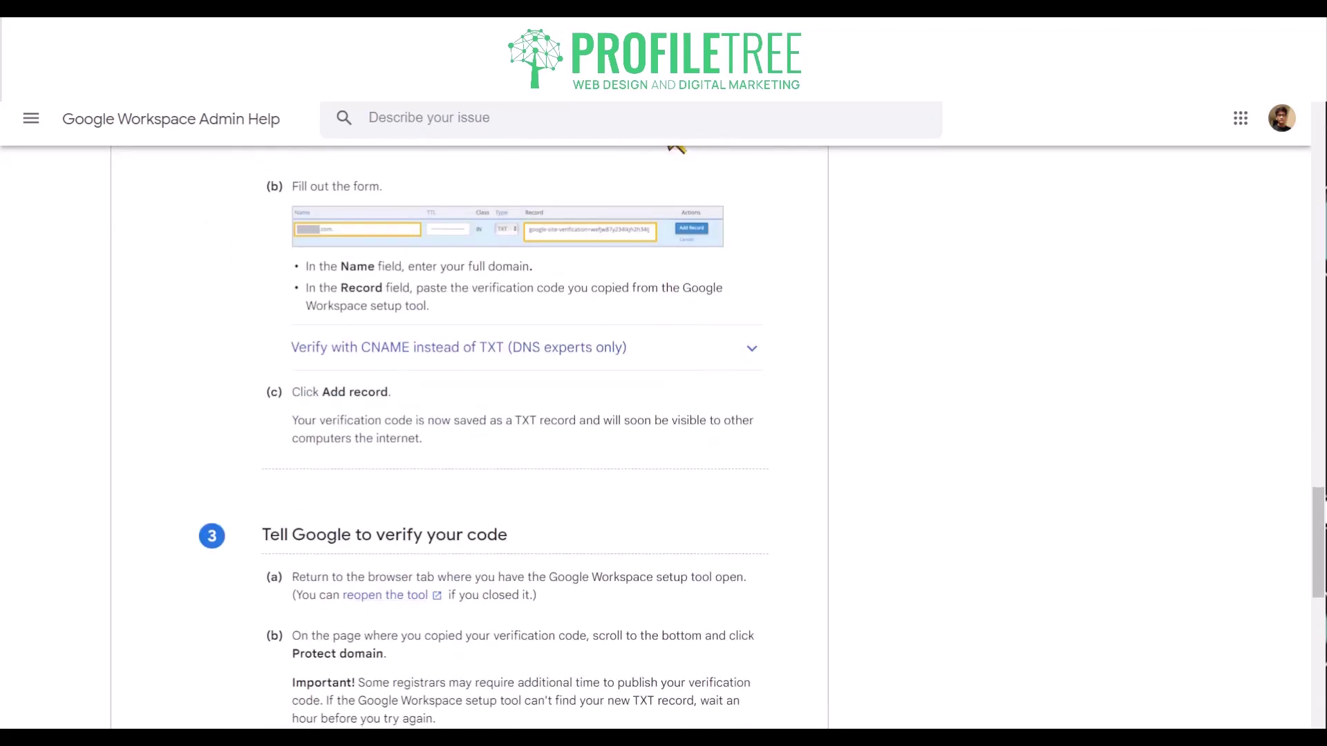
scroll(674, 150, down, 1)
scroll(470, 436, down, 2)
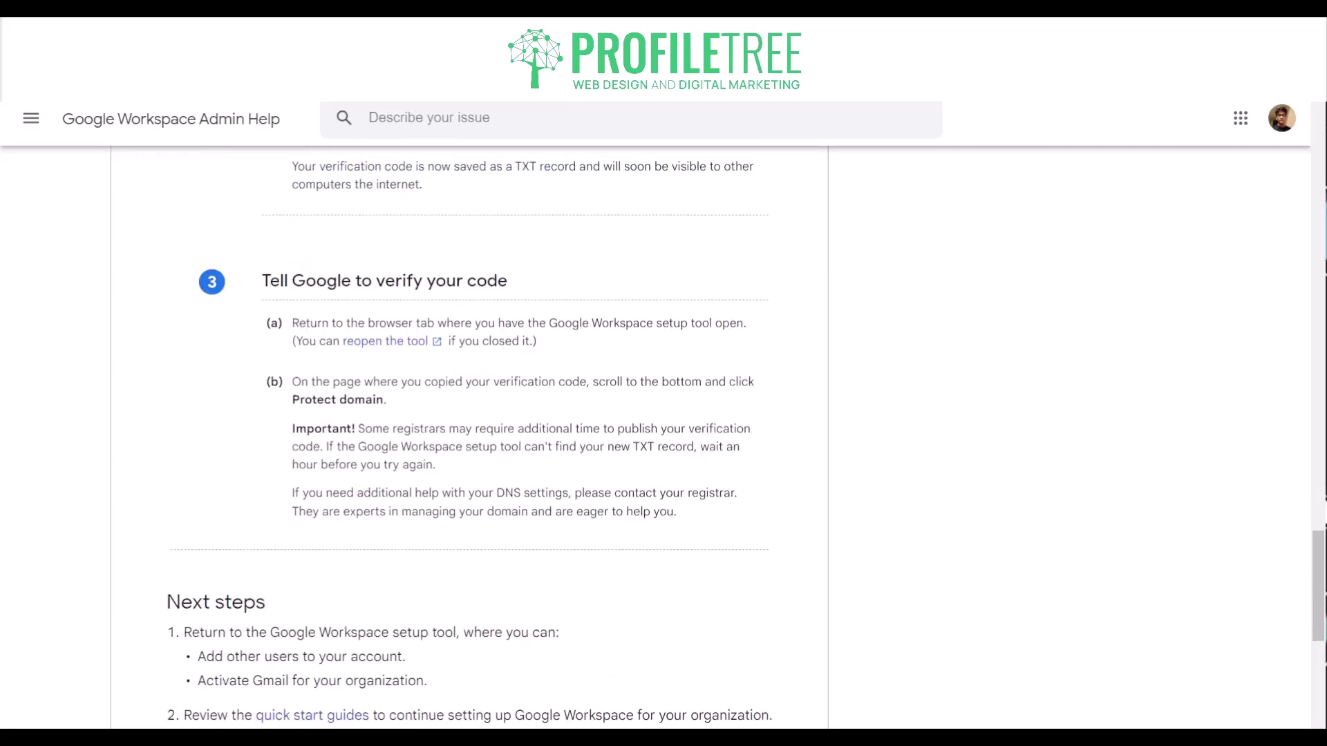
scroll(470, 435, up, 5)
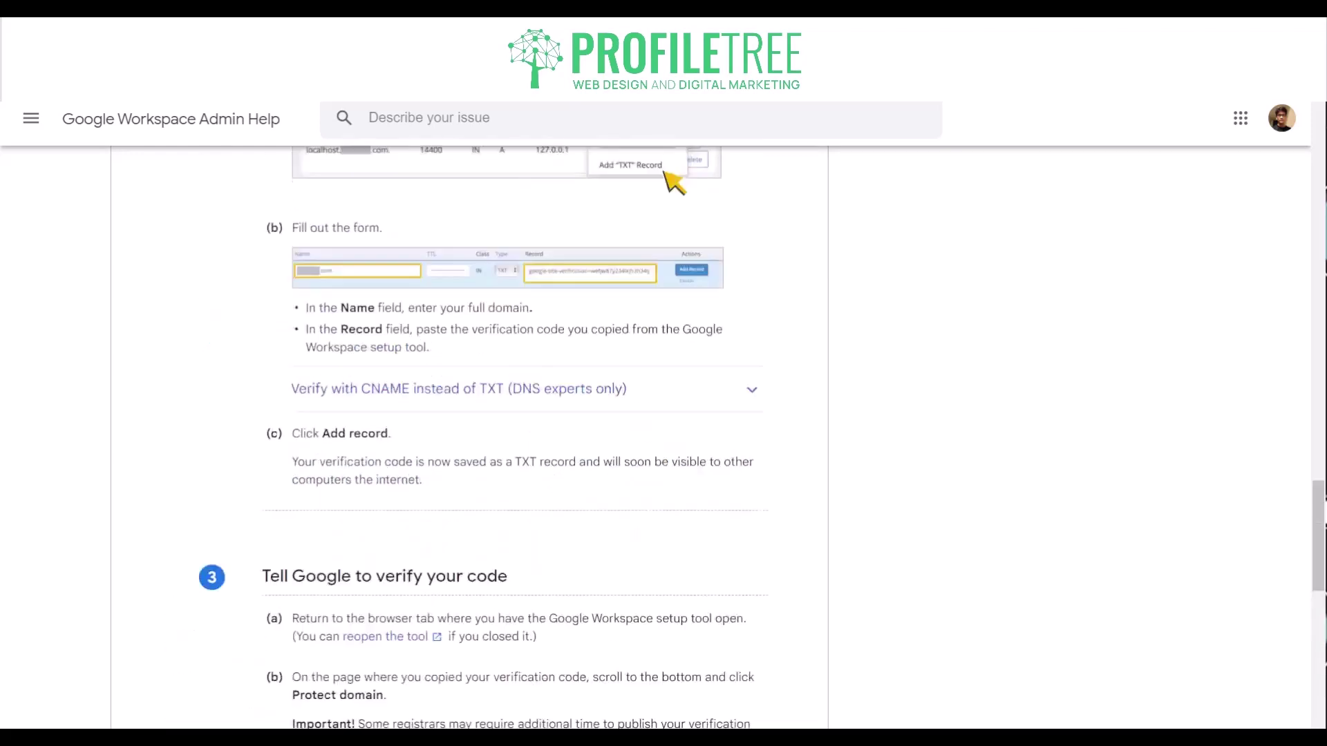
scroll(470, 436, up, 7)
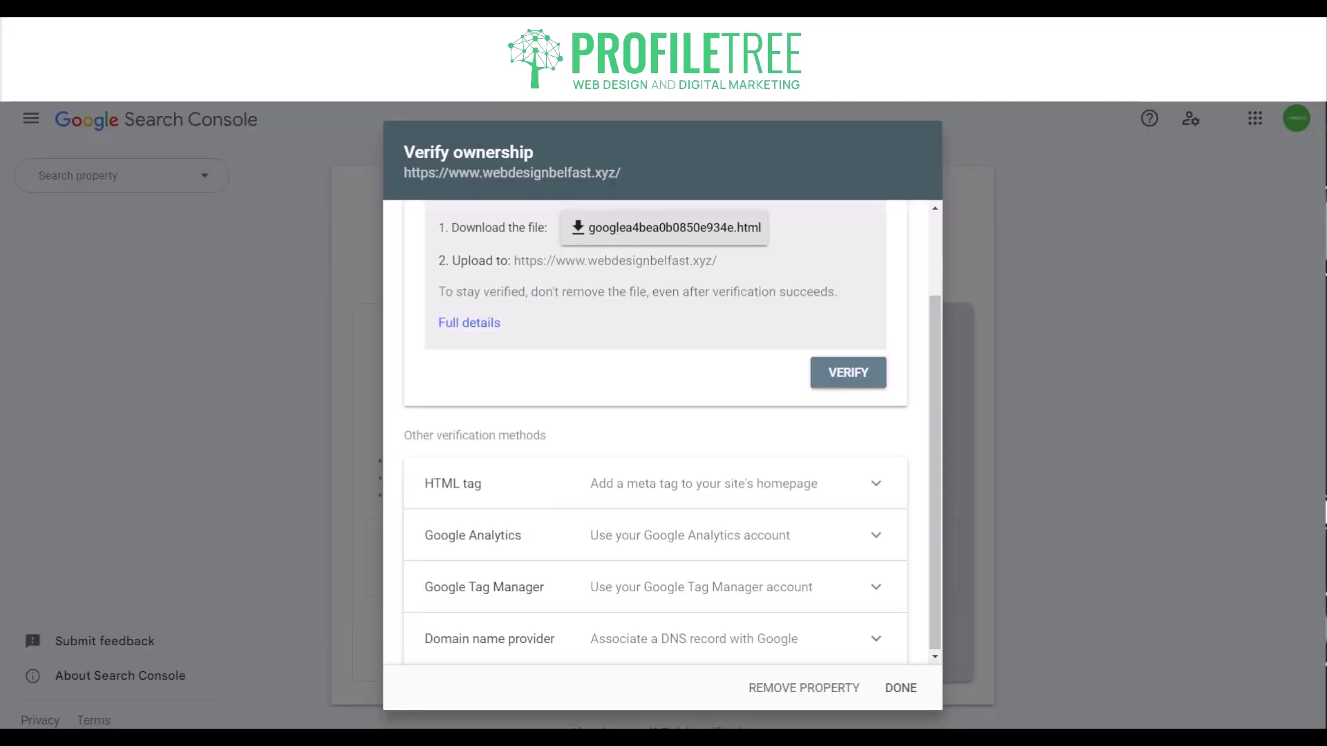
Review the ownership verification methods, opening the domain name provider's TXT record instructions and collapsing the HTML file method
click(600, 602)
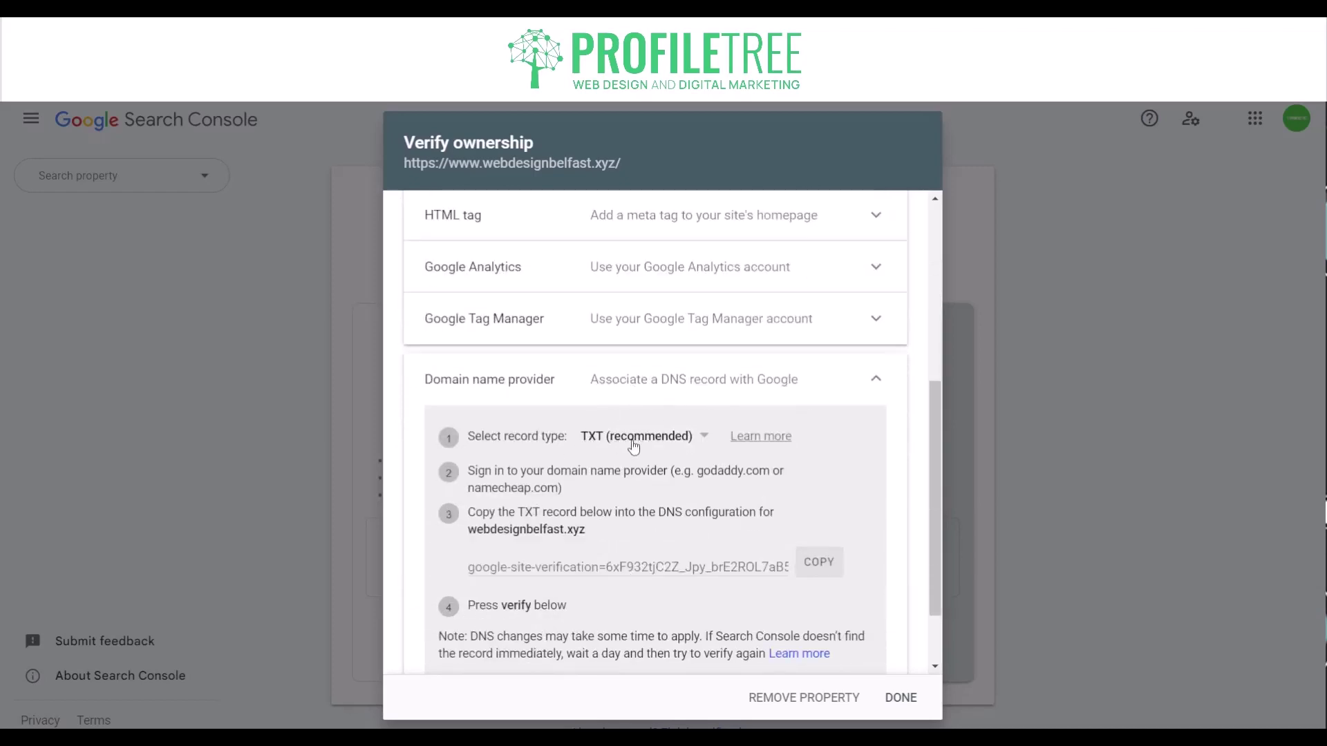
scroll(726, 501, down, 1)
scroll(685, 543, up, 6)
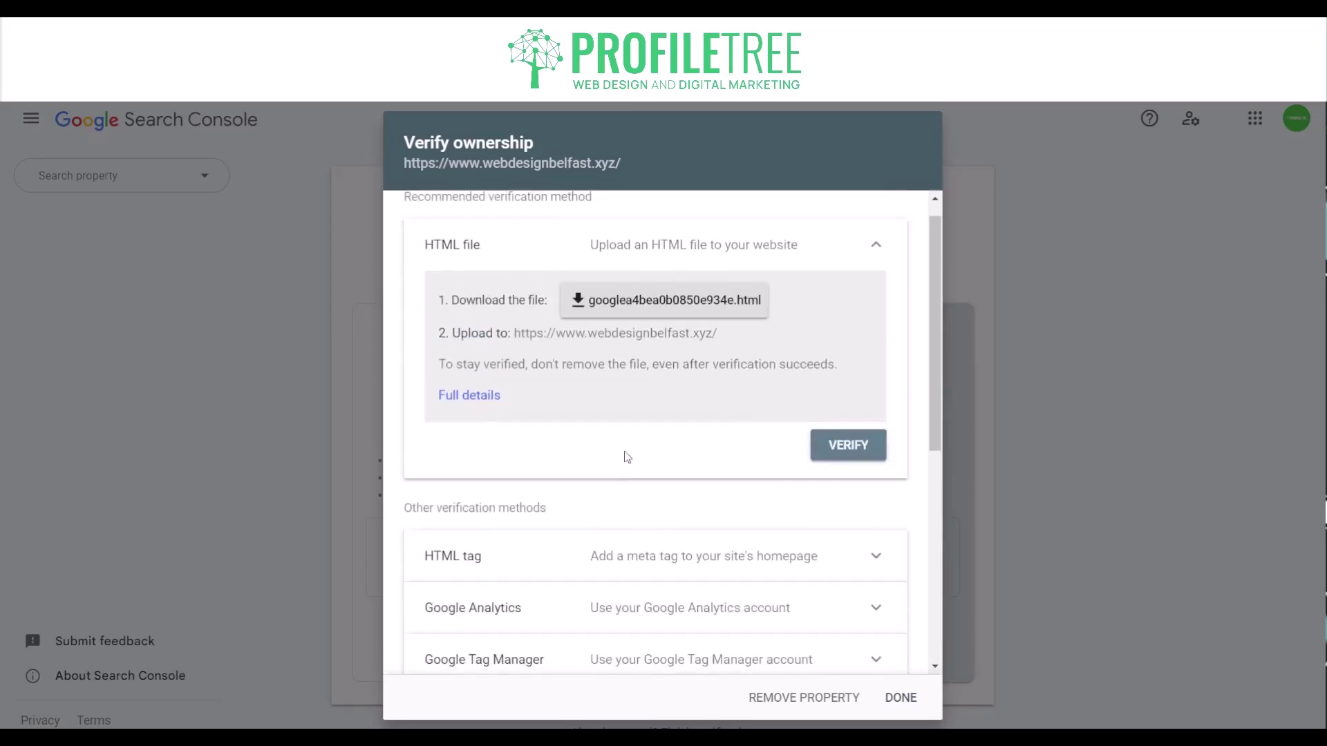
scroll(626, 460, down, 1)
scroll(622, 415, up, 3)
click(532, 272)
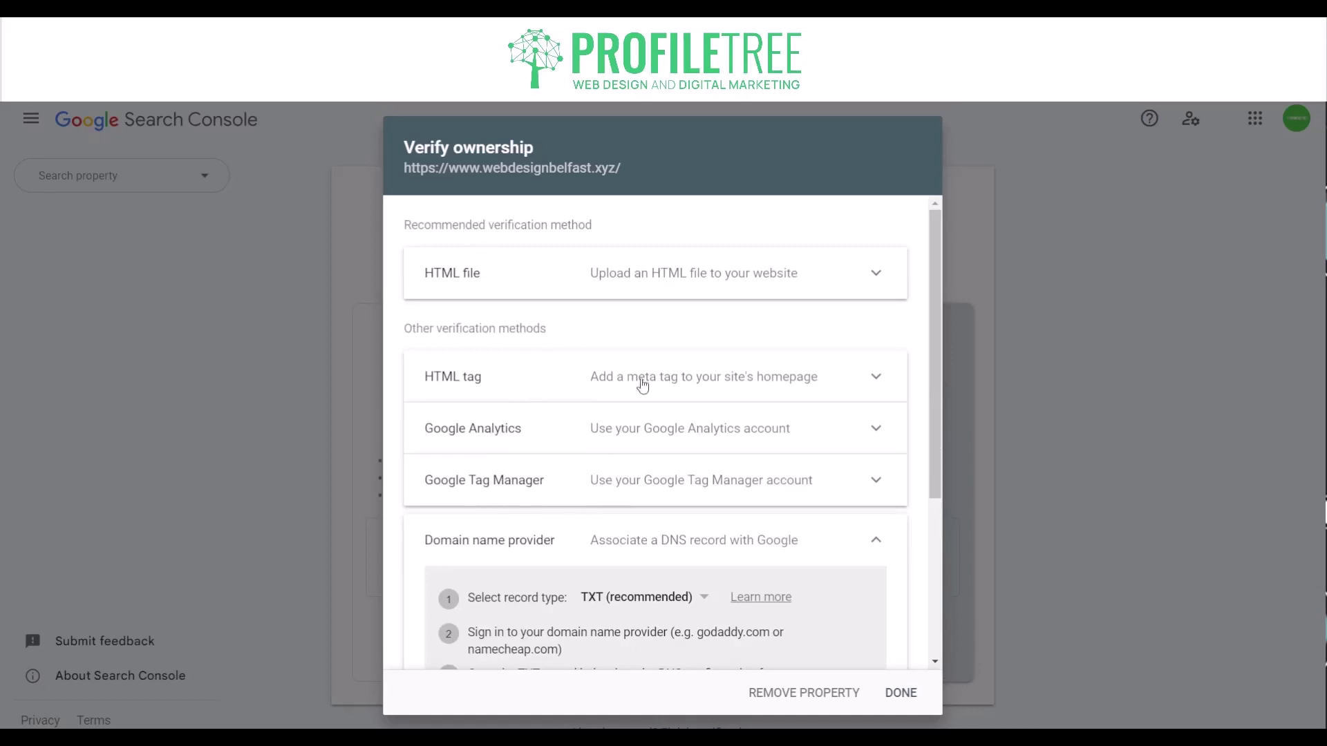
scroll(501, 595, down, 1)
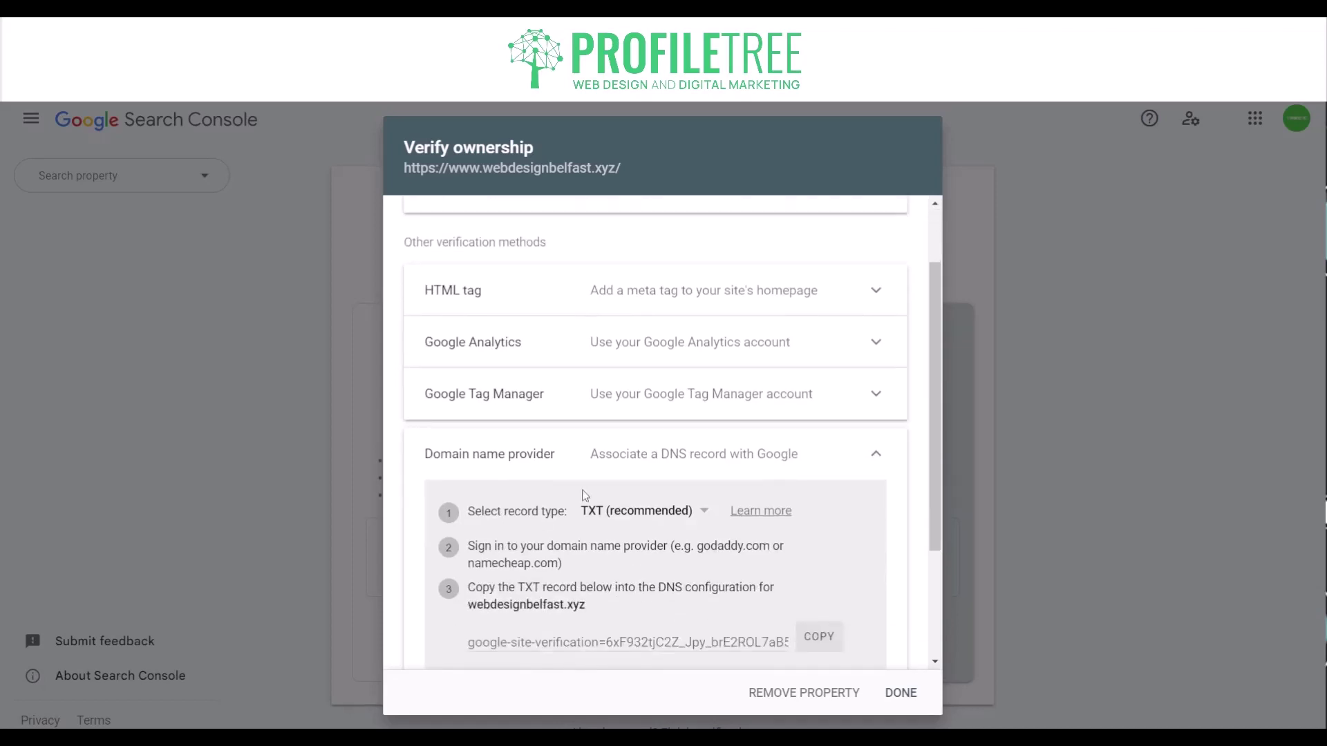
click(692, 467)
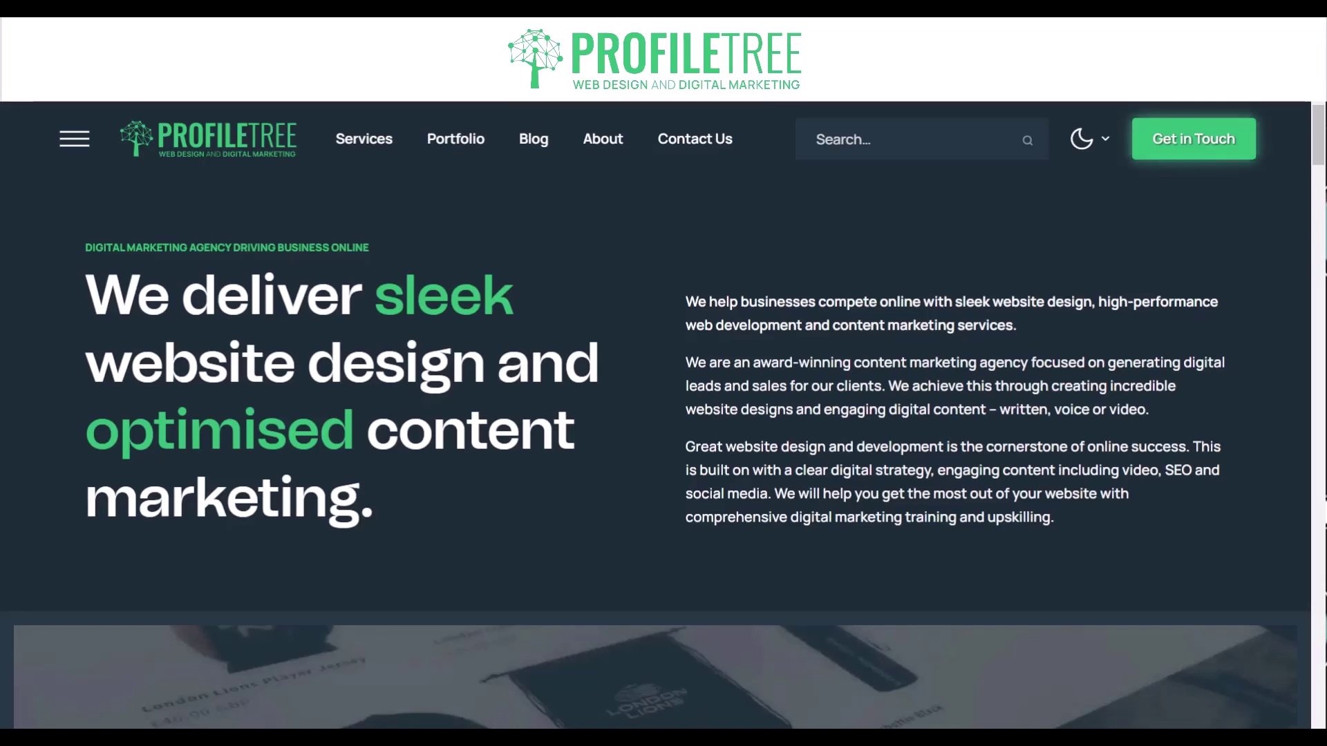
Open ProfileTree's contact page from its homepage and look through the contact form and office details
click(1200, 141)
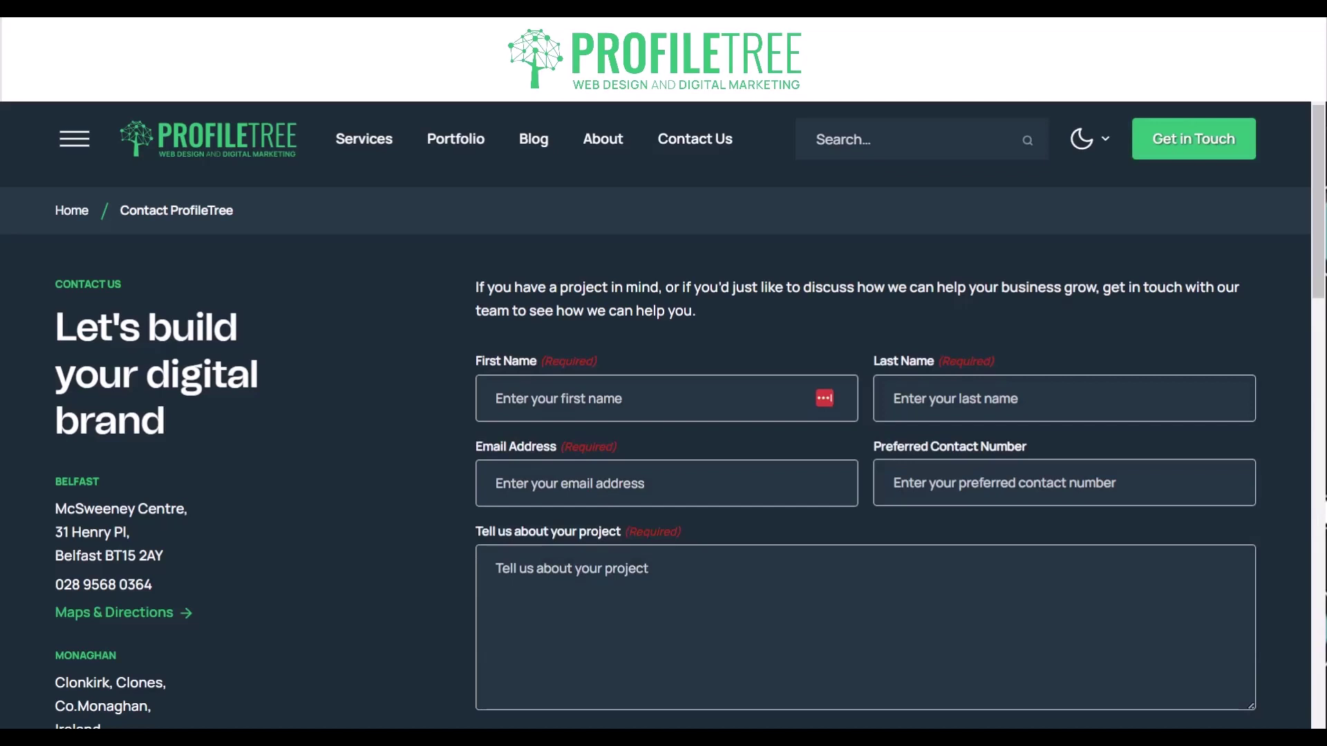
scroll(664, 415, down, 2)
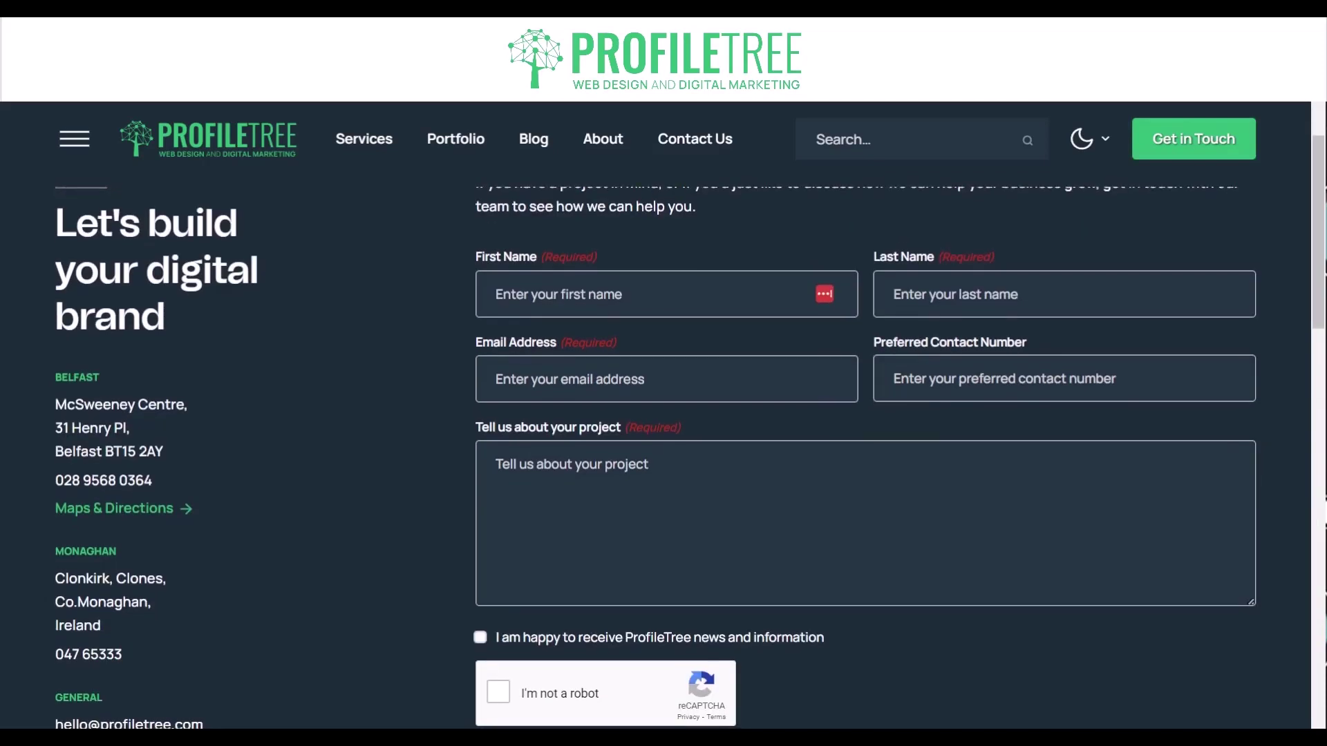
scroll(865, 449, down, 1)
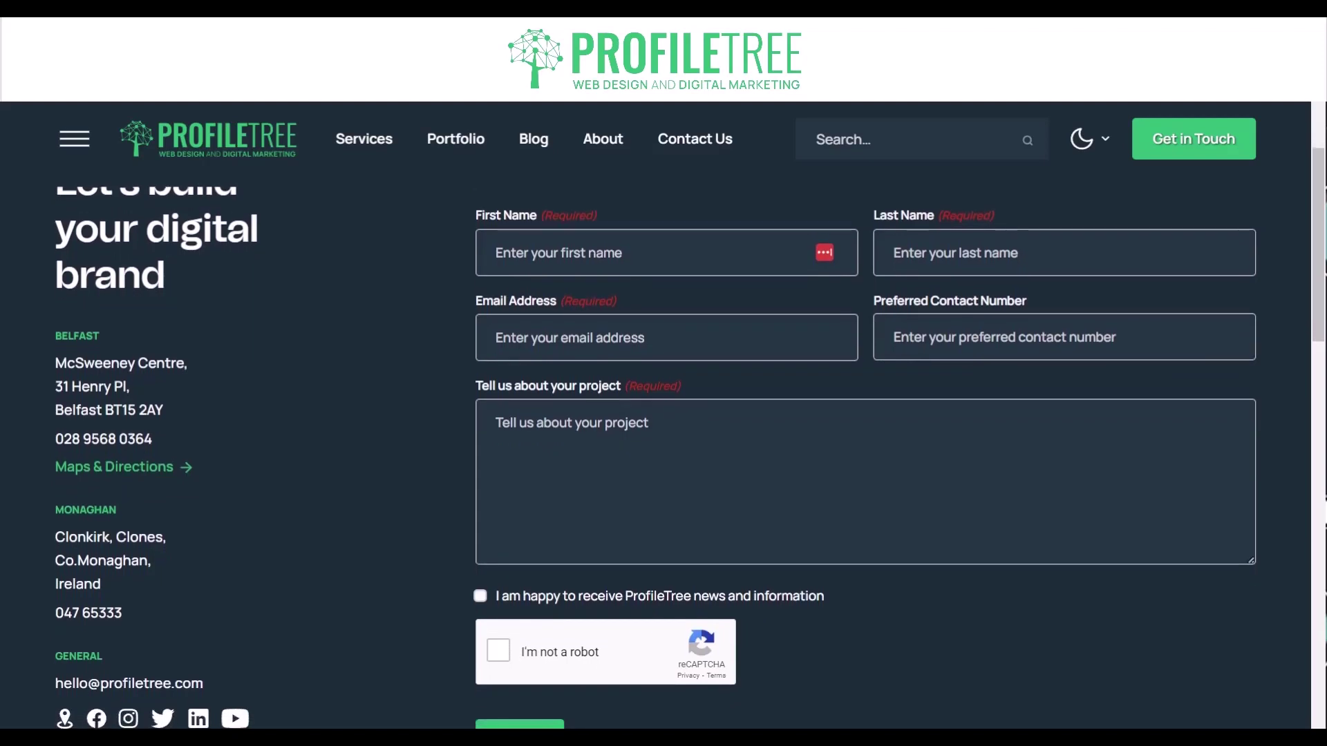
scroll(866, 450, down, 1)
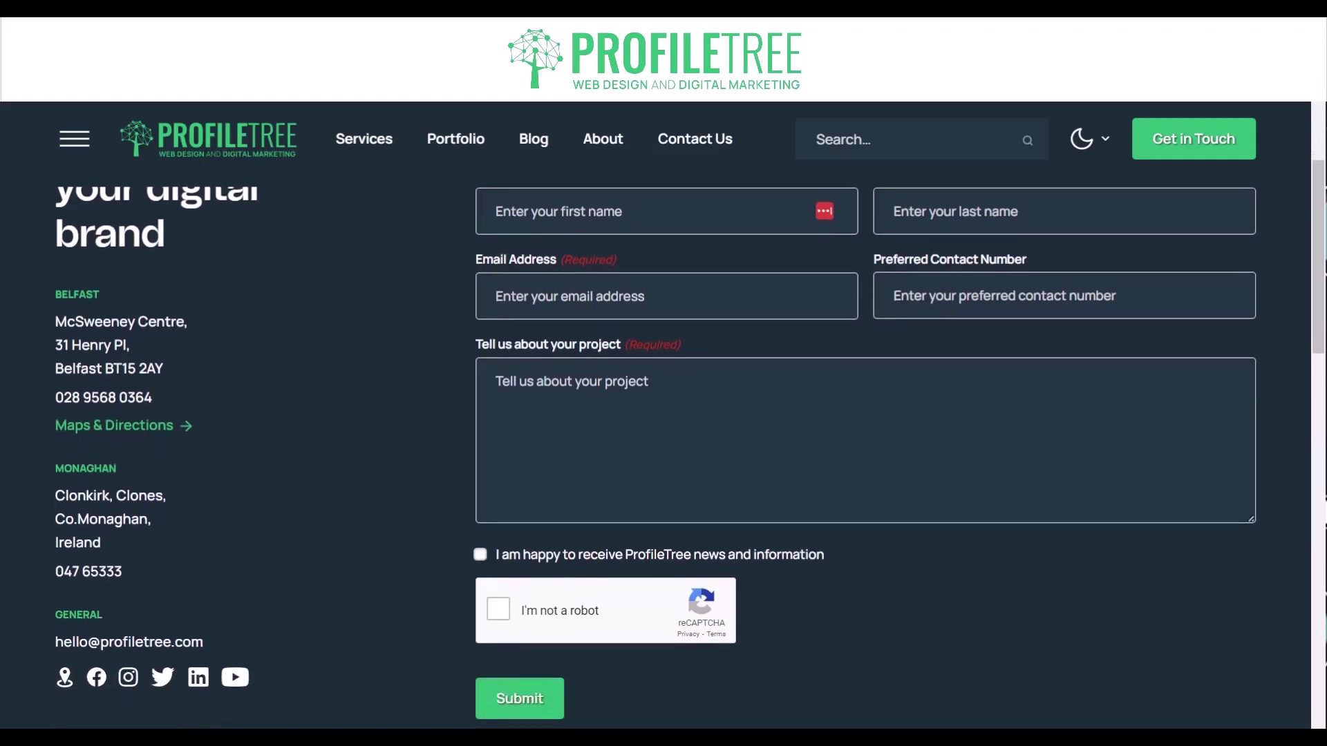
scroll(865, 449, down, 2)
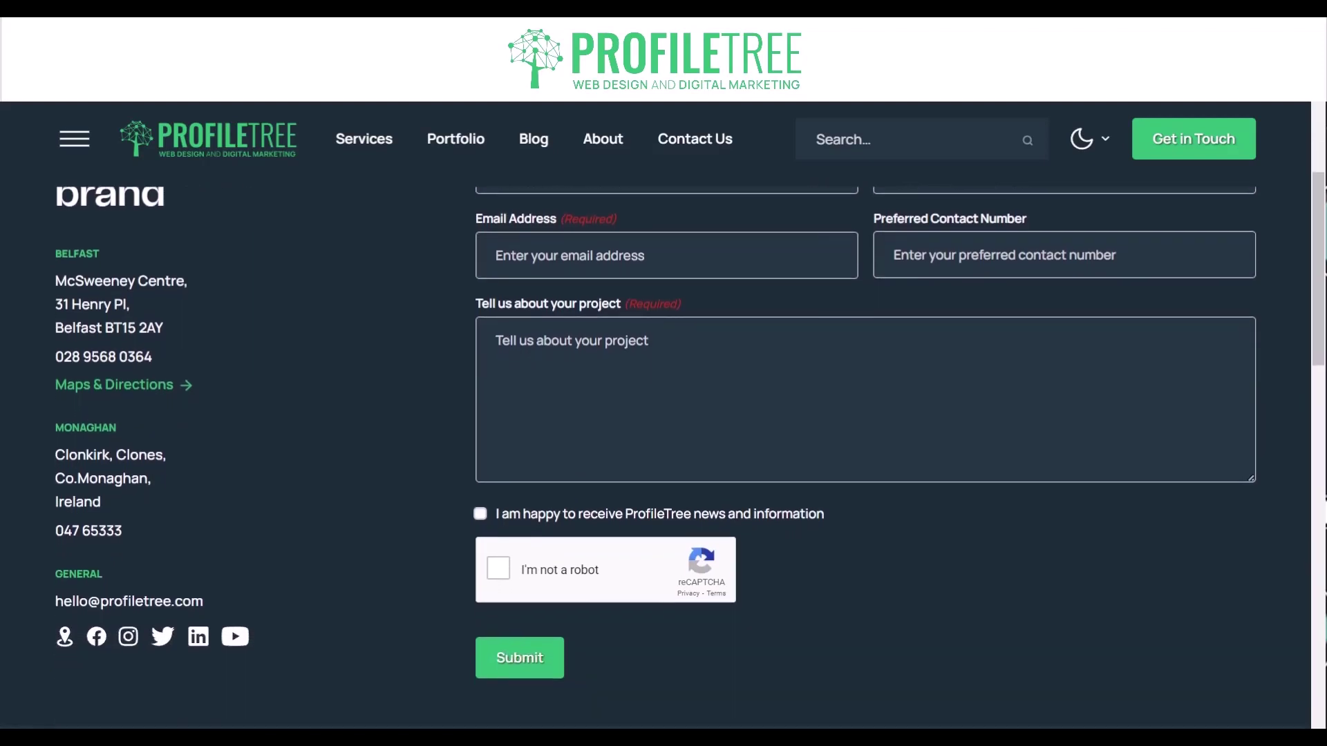